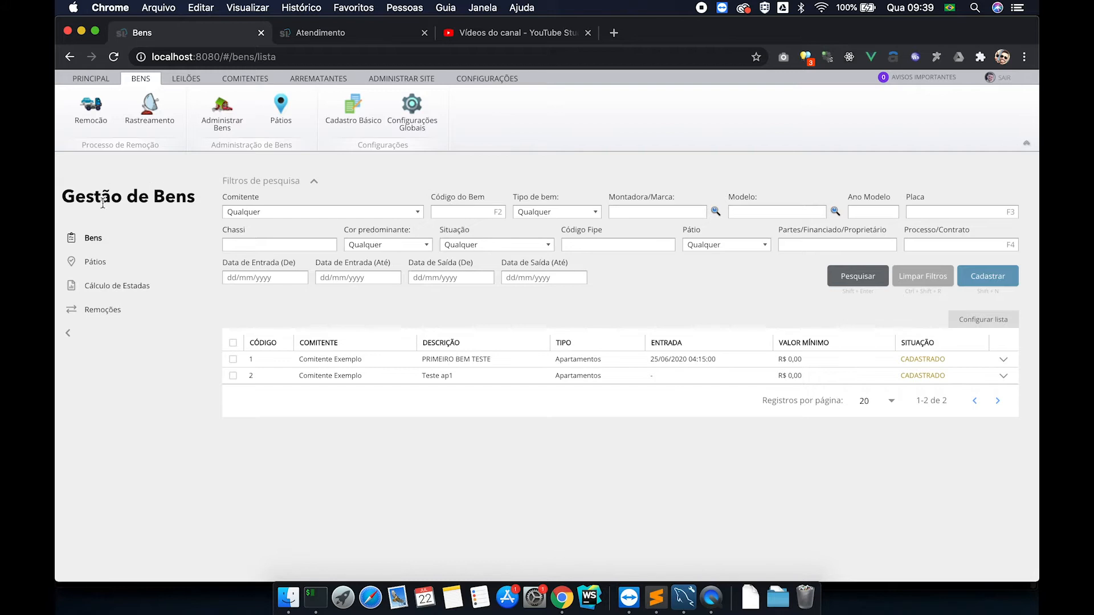
Step: Collapse and re-expand the Gestão de Bens side navigation and the search filters
click(72, 334)
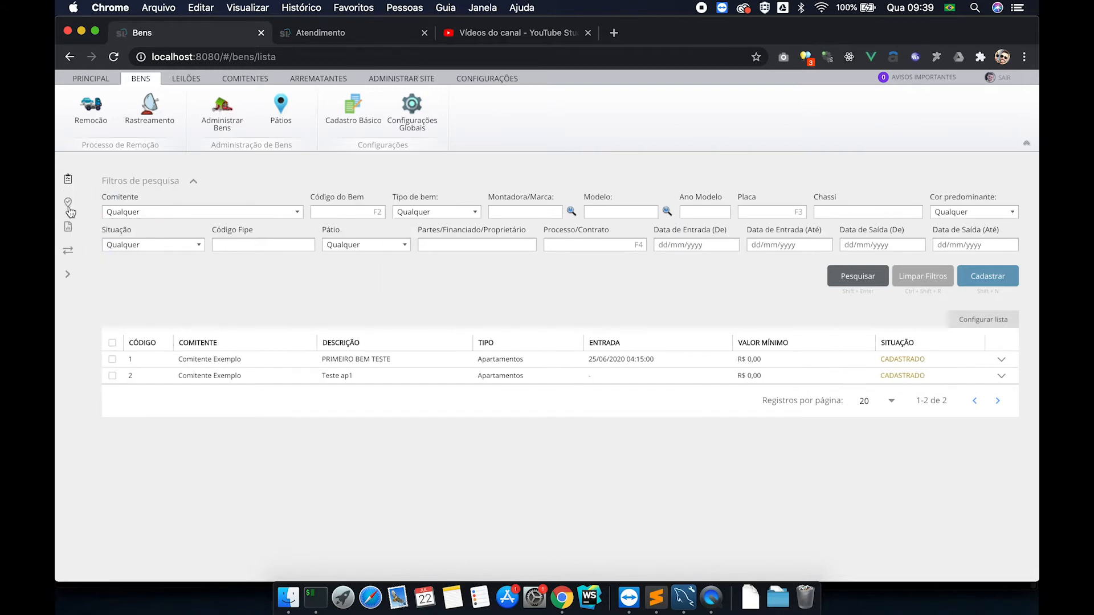
click(68, 275)
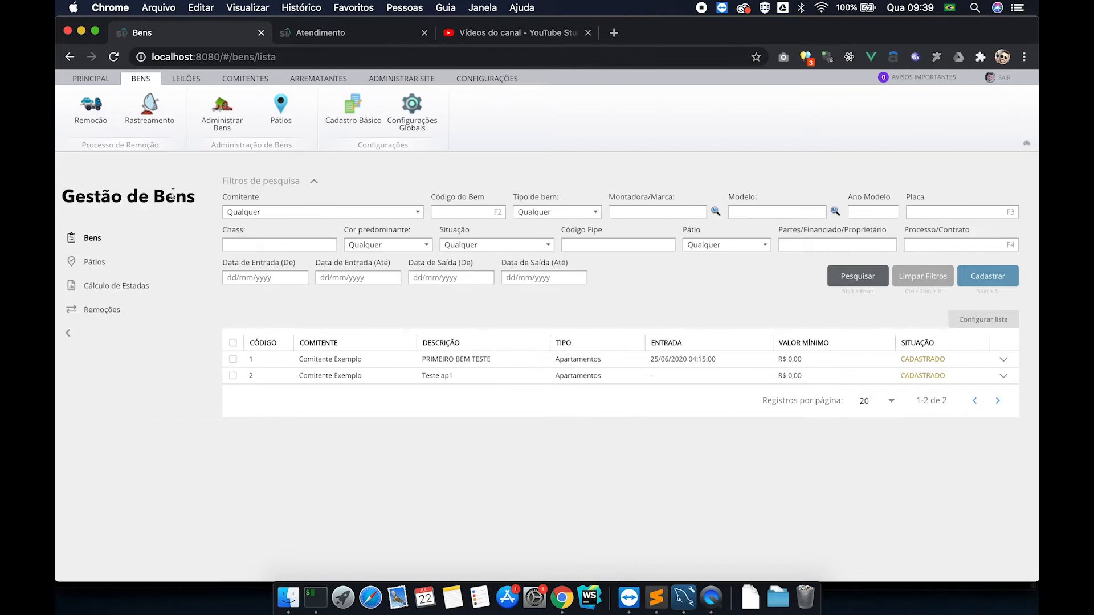
click(70, 334)
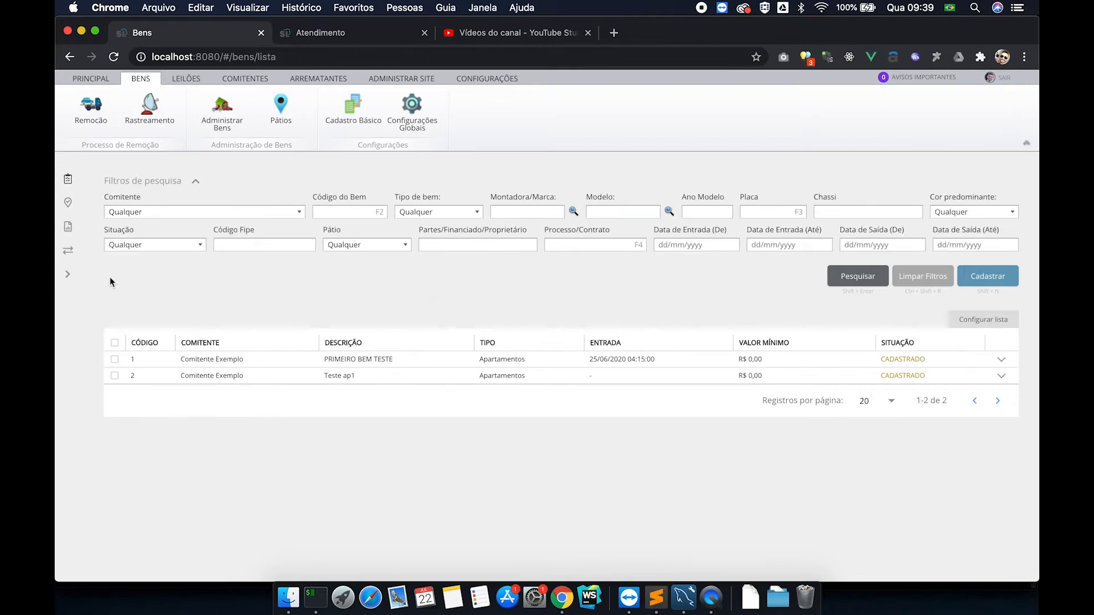
click(173, 183)
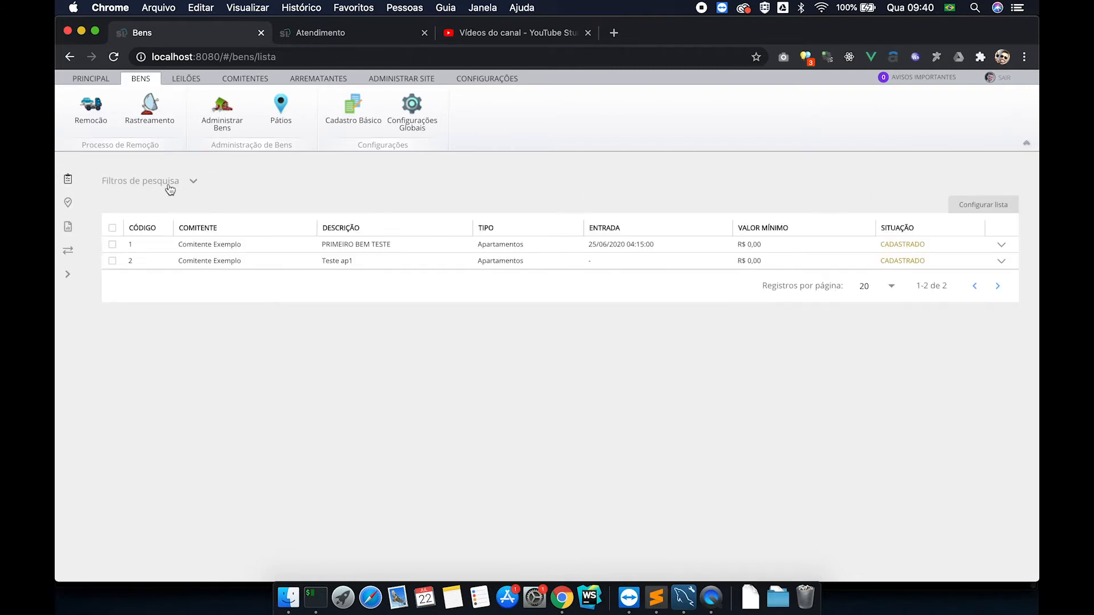
click(168, 184)
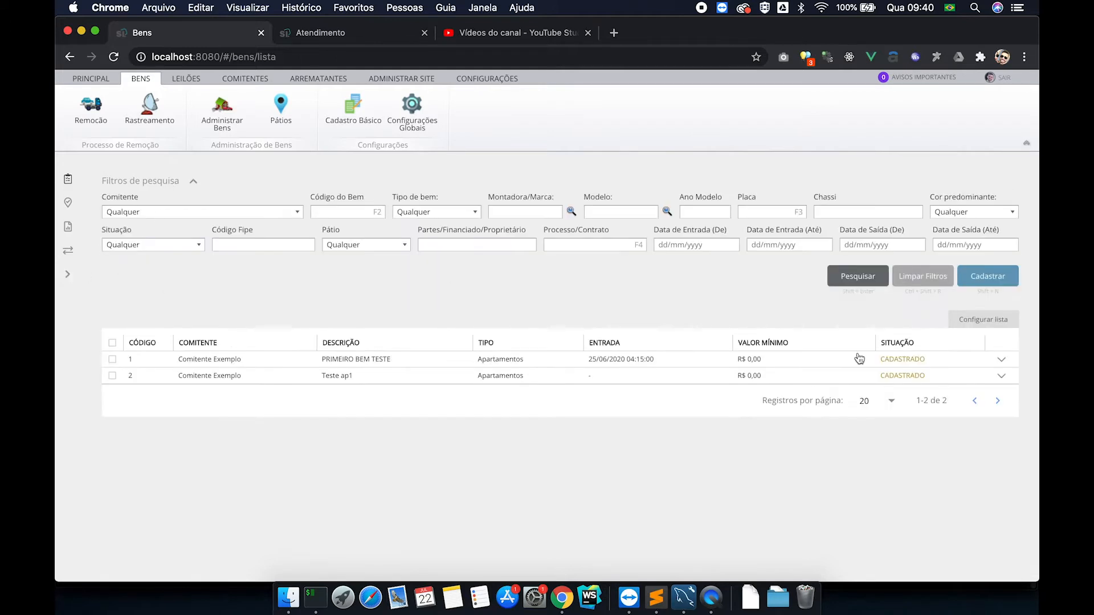
click(67, 275)
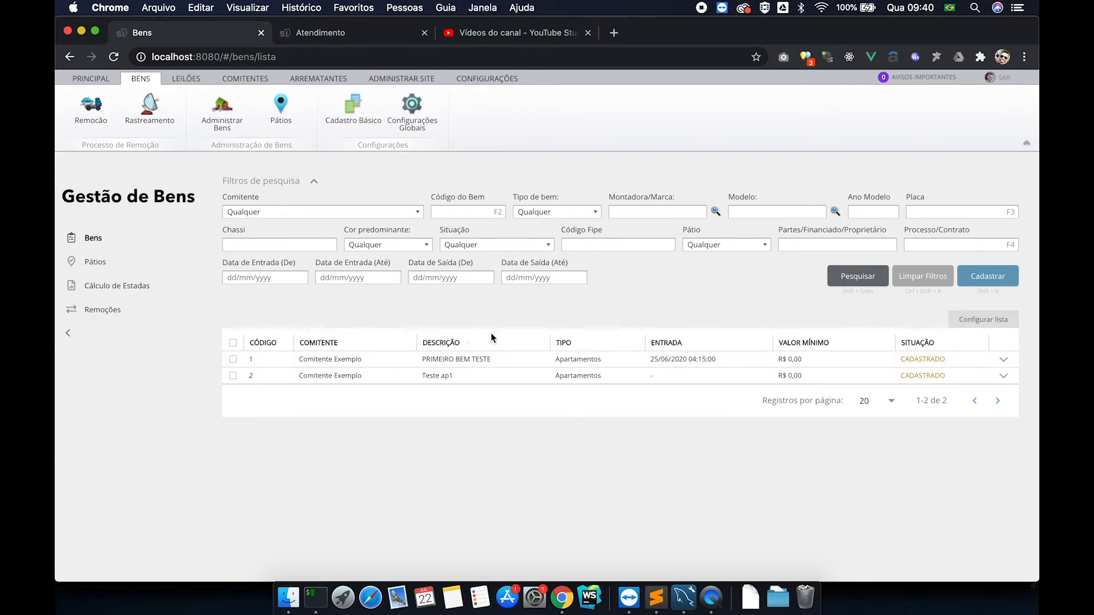
Step: Add the Placa, Localização, Saída, Marca, Modelo, Ano and Valor Mercado columns to the asset list and save the configuration
click(975, 319)
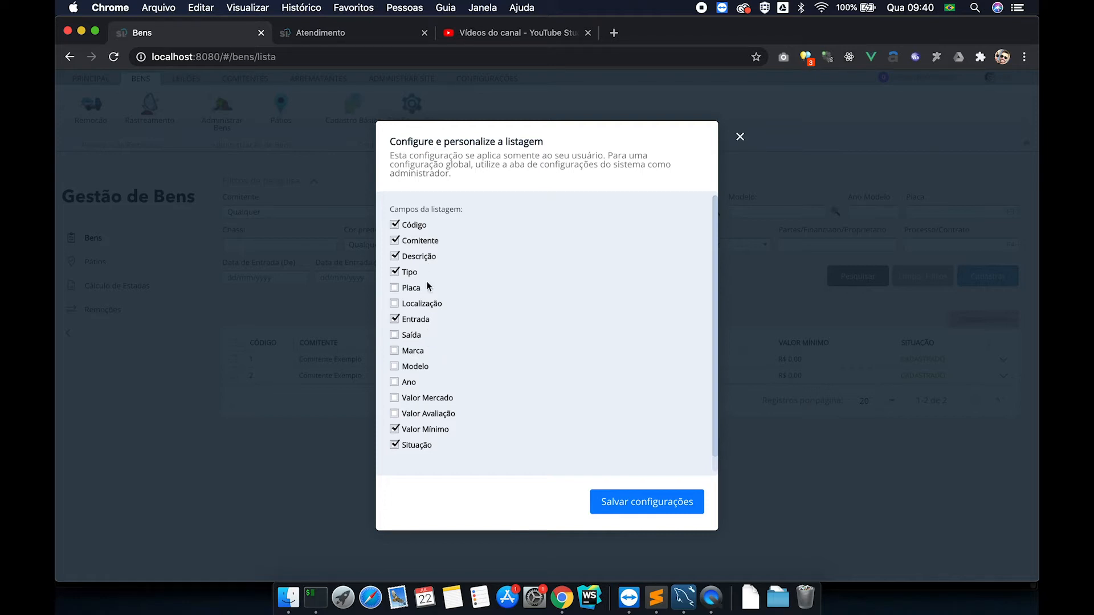
click(395, 288)
click(395, 303)
click(395, 336)
click(395, 351)
click(395, 368)
click(395, 398)
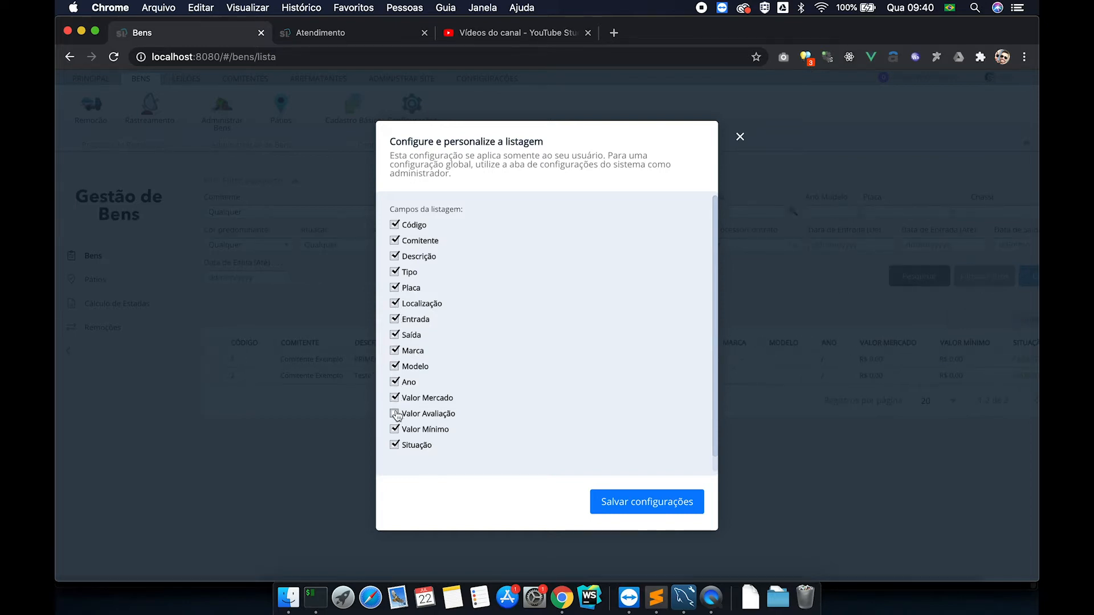
click(632, 502)
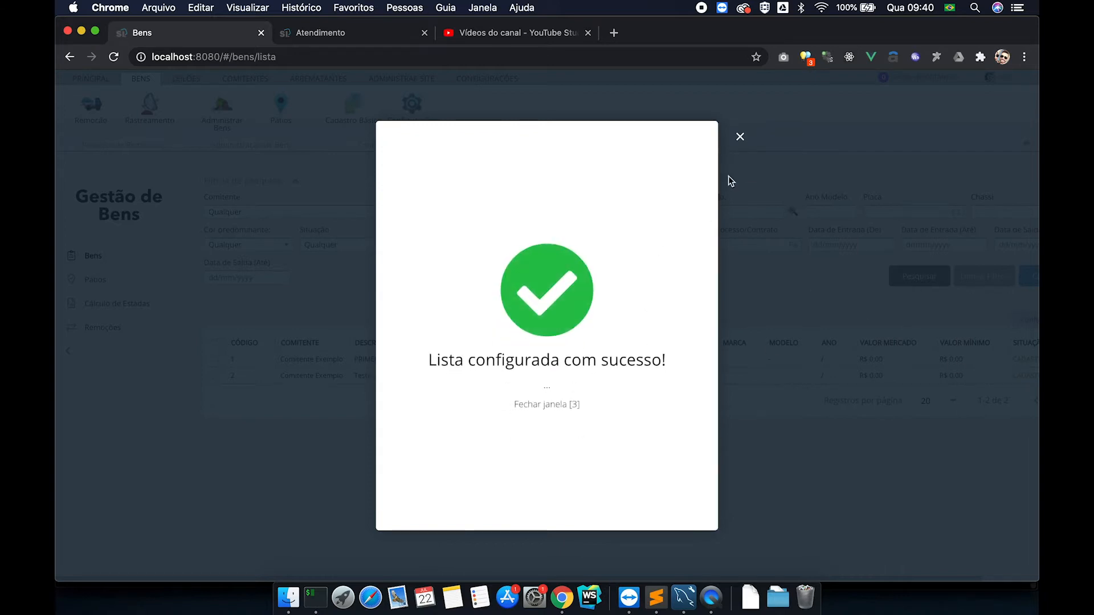
click(741, 137)
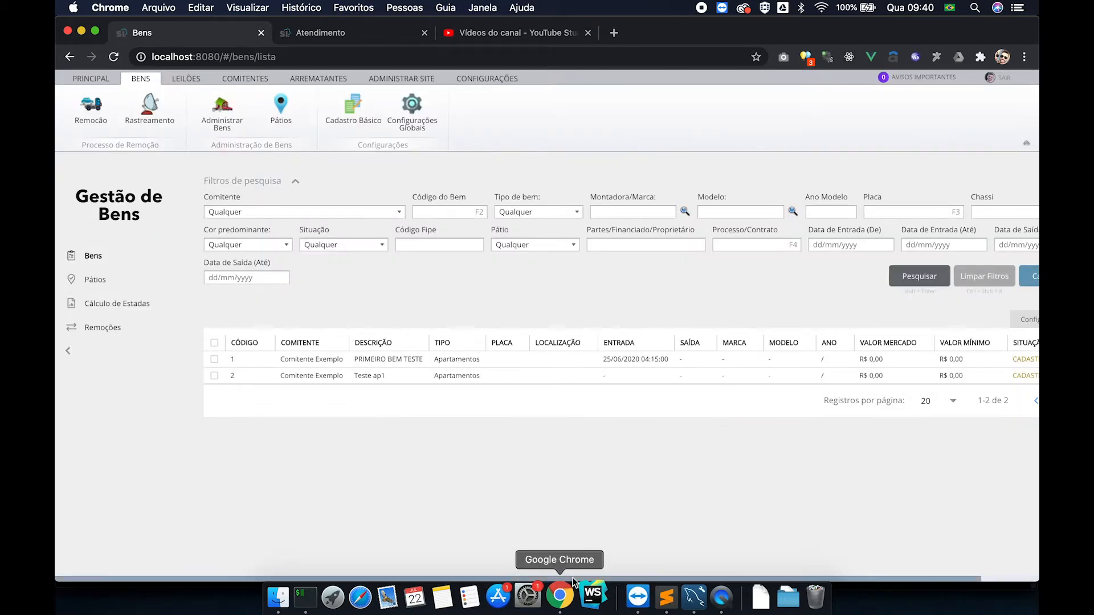
Step: Remove the Saída, Placa, Marca, Modelo, Ano and Valor Mercado columns from the asset list, keeping Localização, and save the configuration
click(1019, 320)
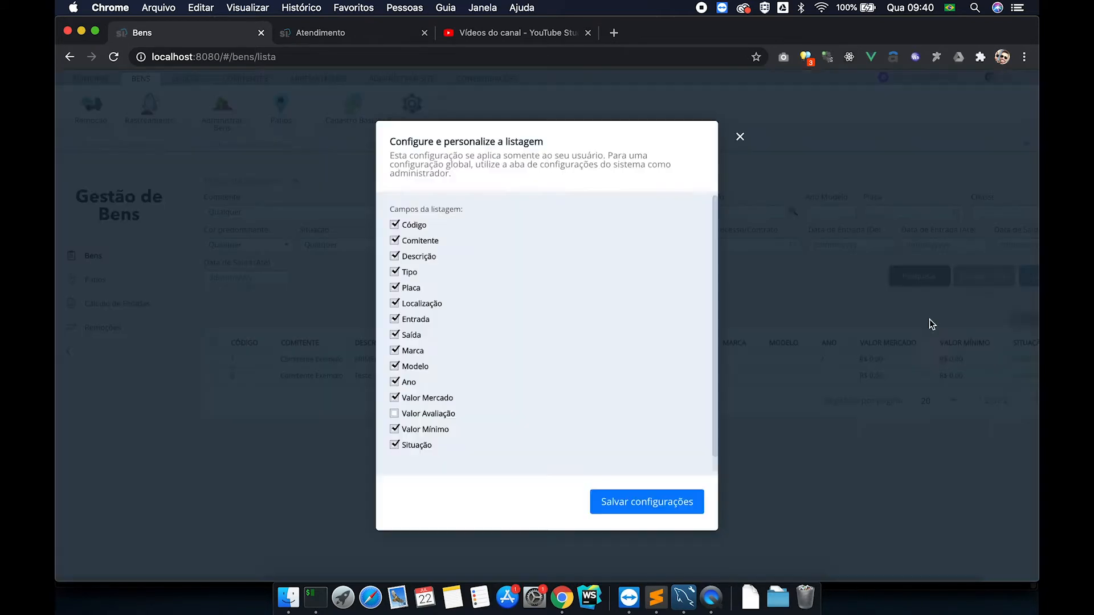
click(400, 334)
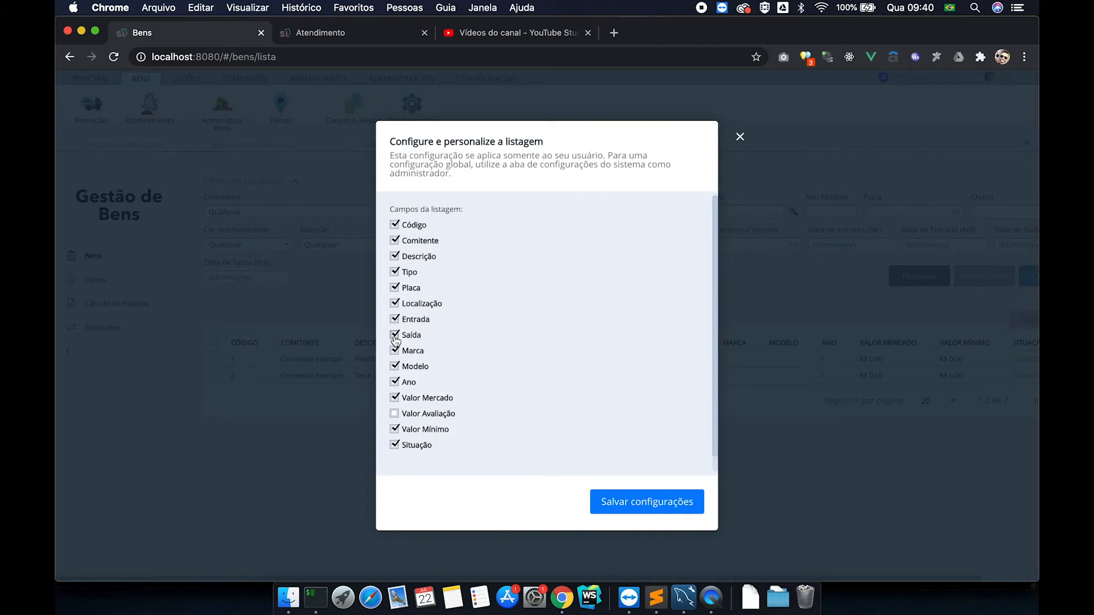
click(395, 288)
click(395, 351)
click(395, 367)
click(395, 382)
click(395, 398)
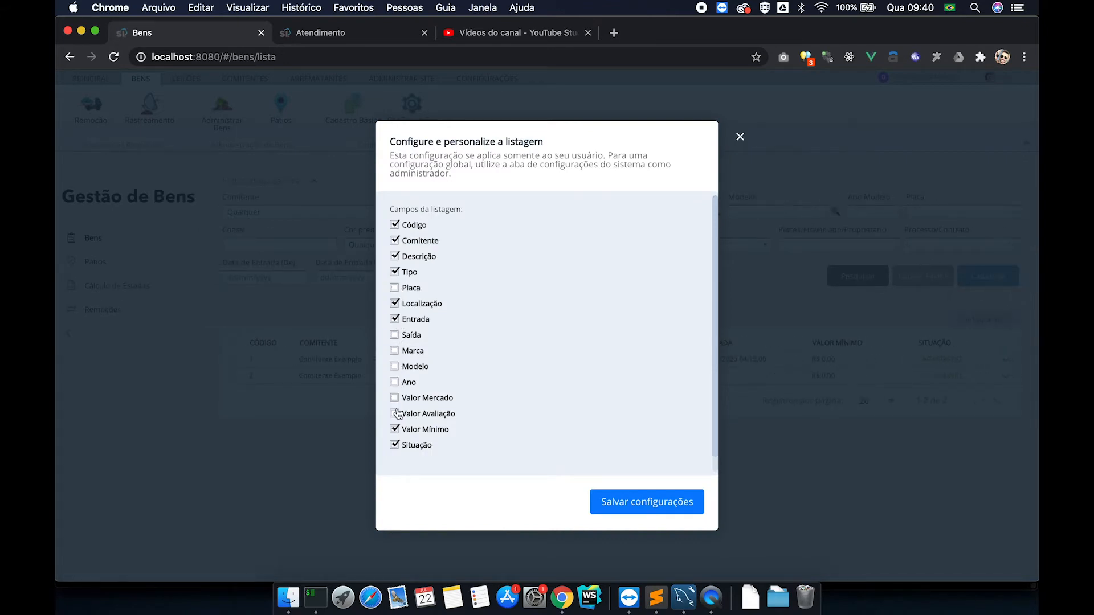
click(395, 304)
click(395, 305)
click(664, 505)
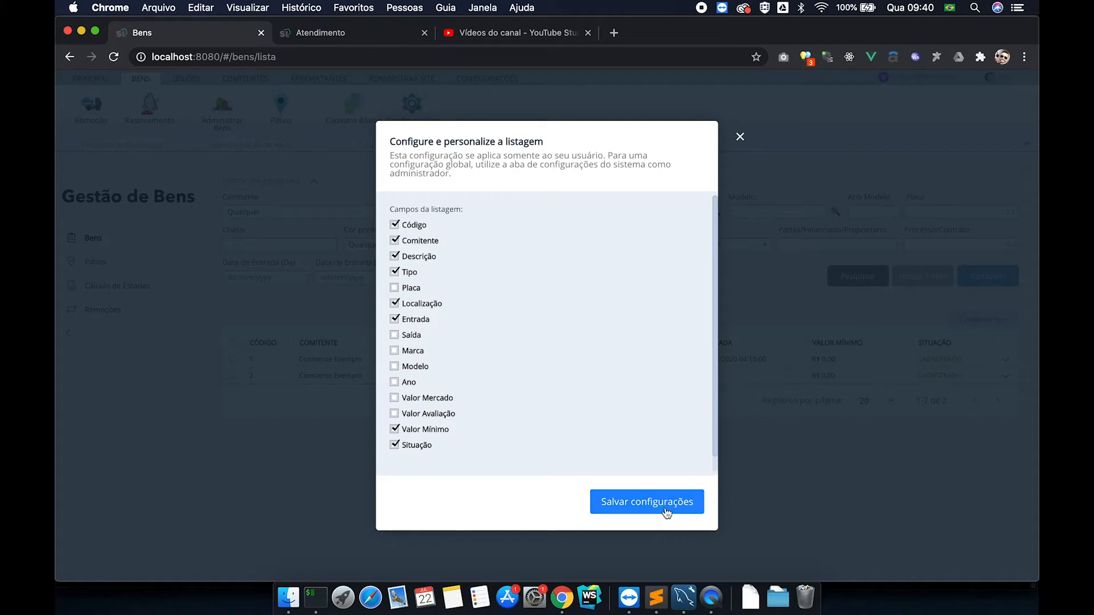
click(741, 137)
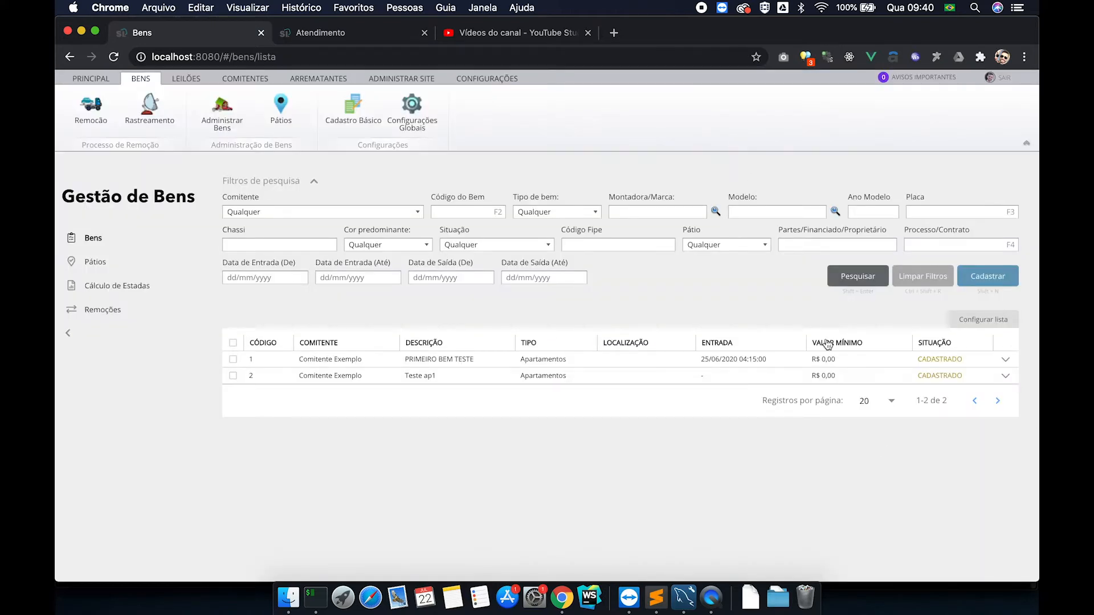
Step: Add the Placa column back to the asset list and save the configuration
click(976, 320)
click(394, 288)
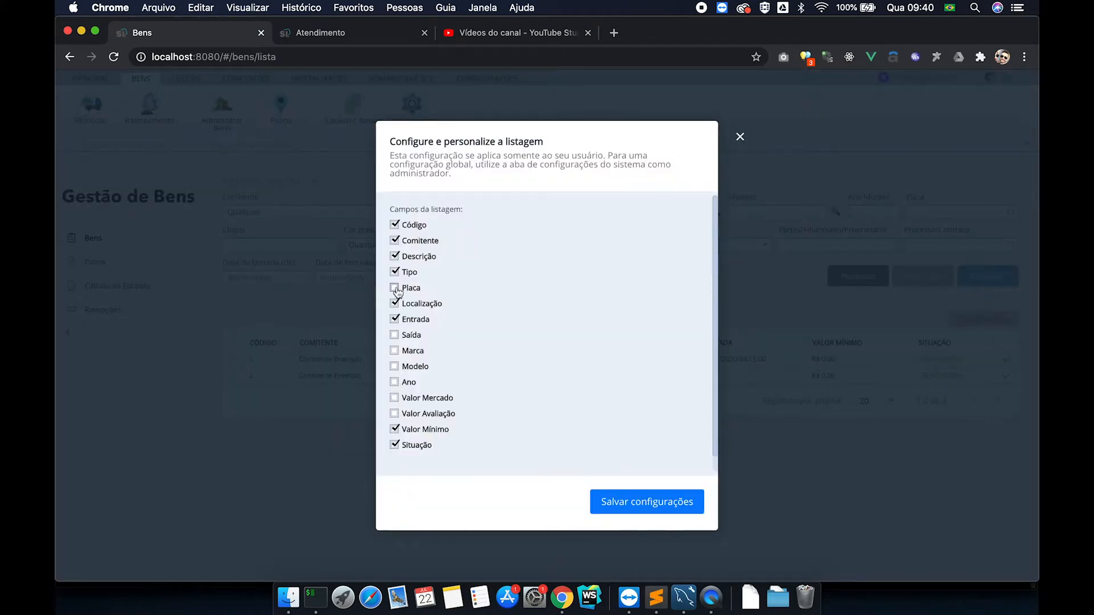
click(664, 503)
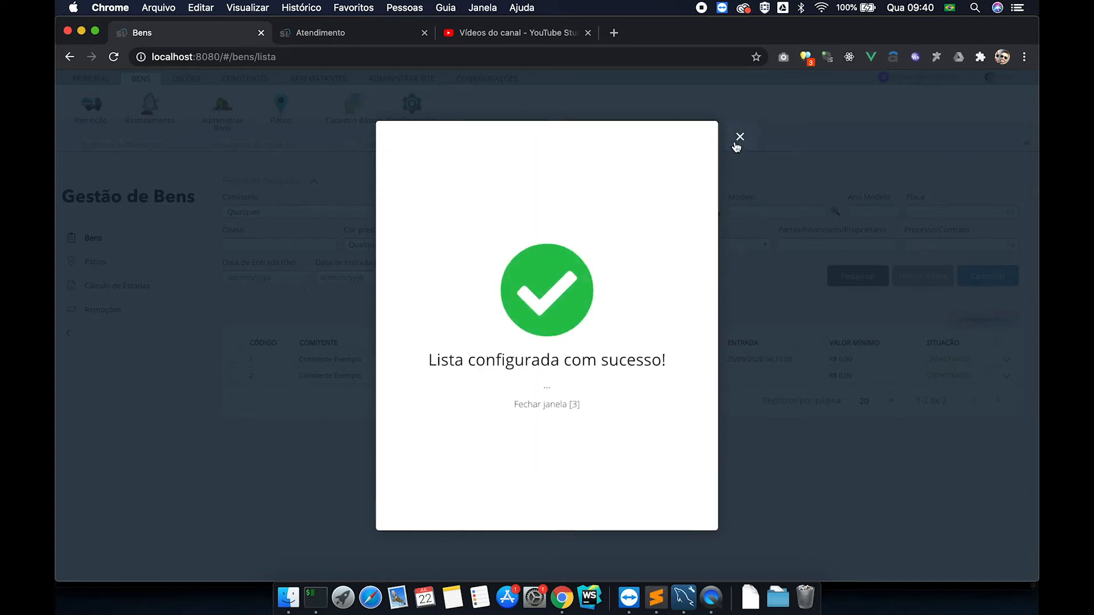
click(740, 137)
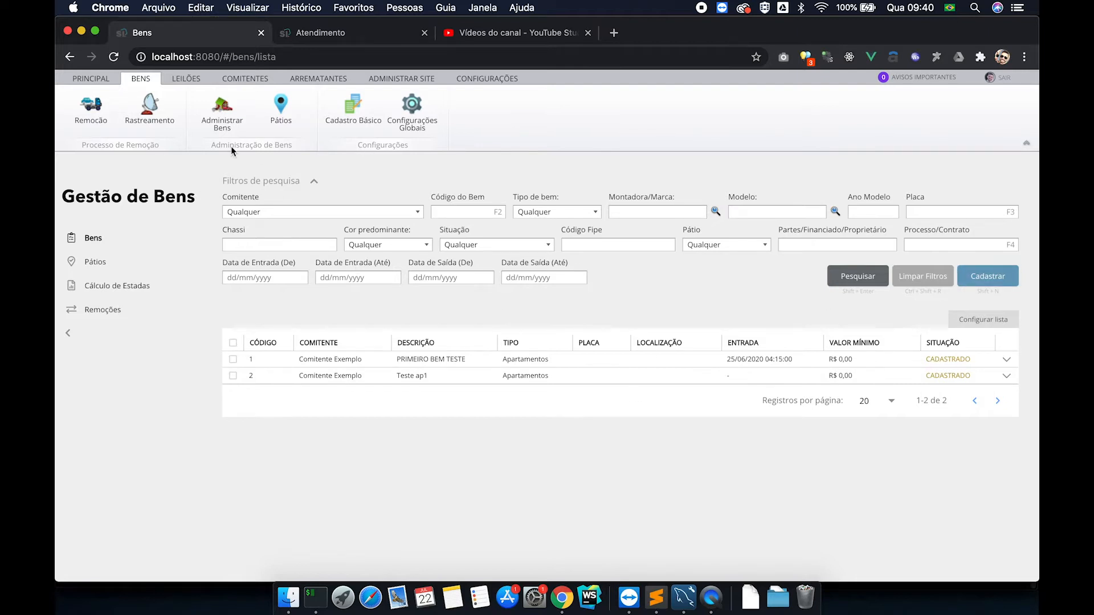
Step: Start registering a new asset with the type Veículos and view the classifications offered for it
click(986, 278)
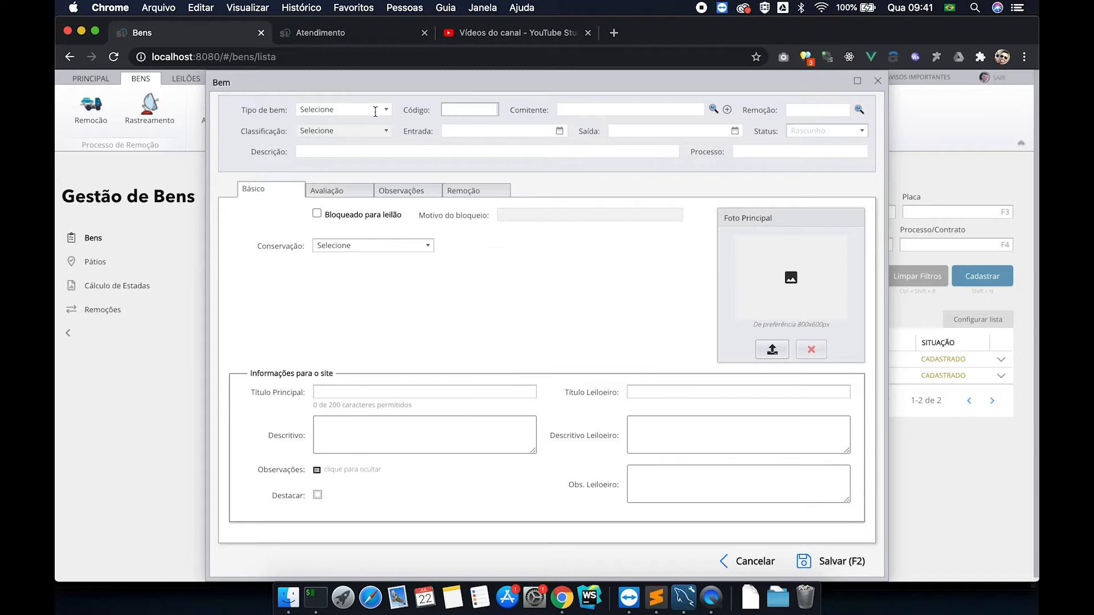
click(359, 105)
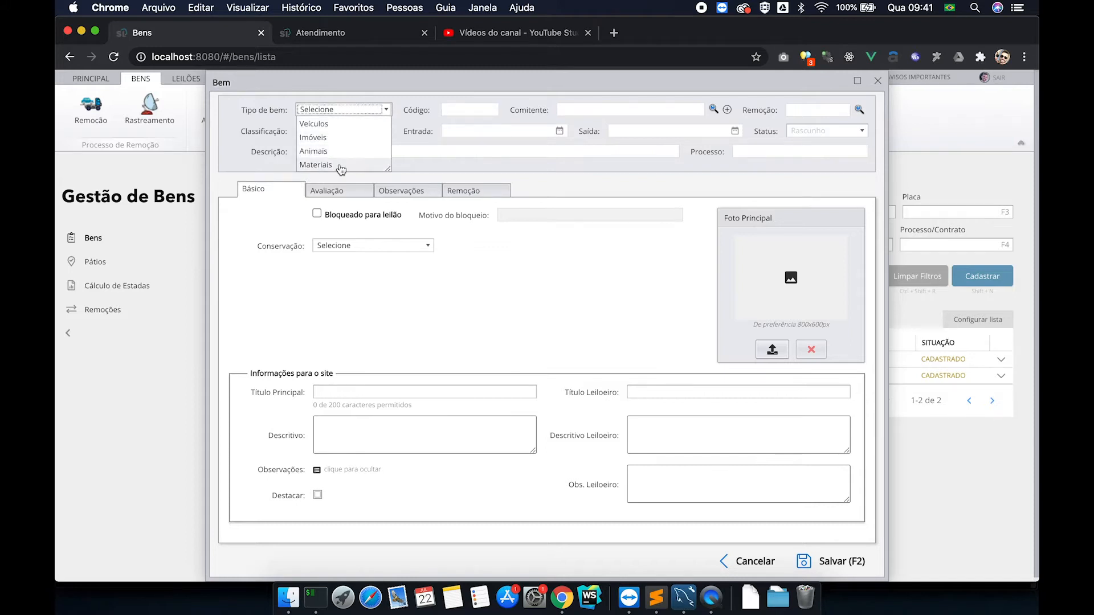
click(329, 127)
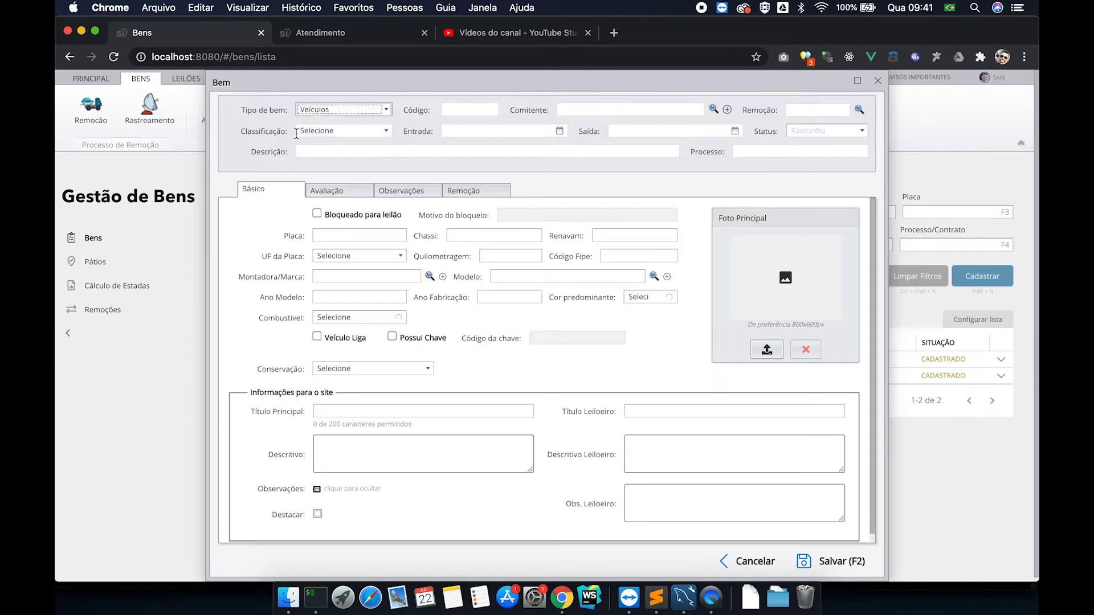
click(324, 129)
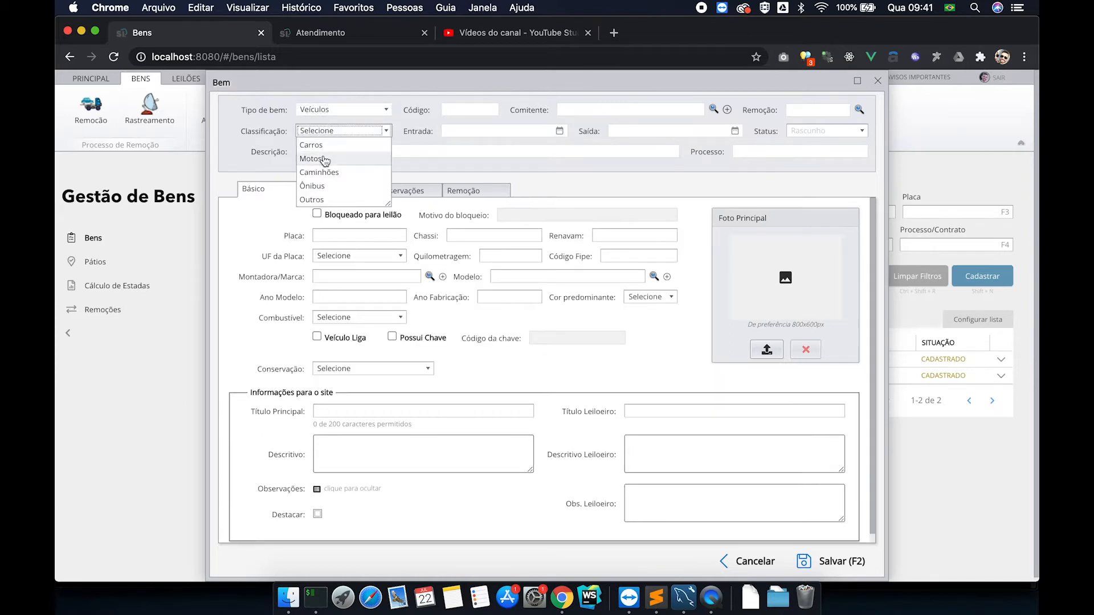
Step: Switch the asset type through Imóveis, Animais and Materiais, examining the classification options of each
click(325, 110)
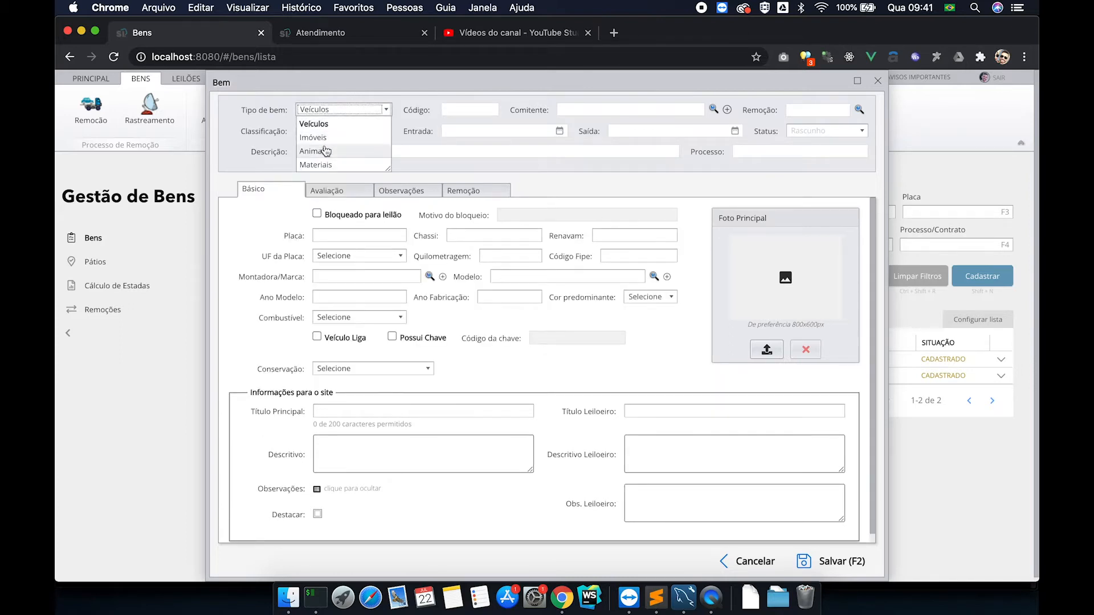
click(324, 136)
click(325, 132)
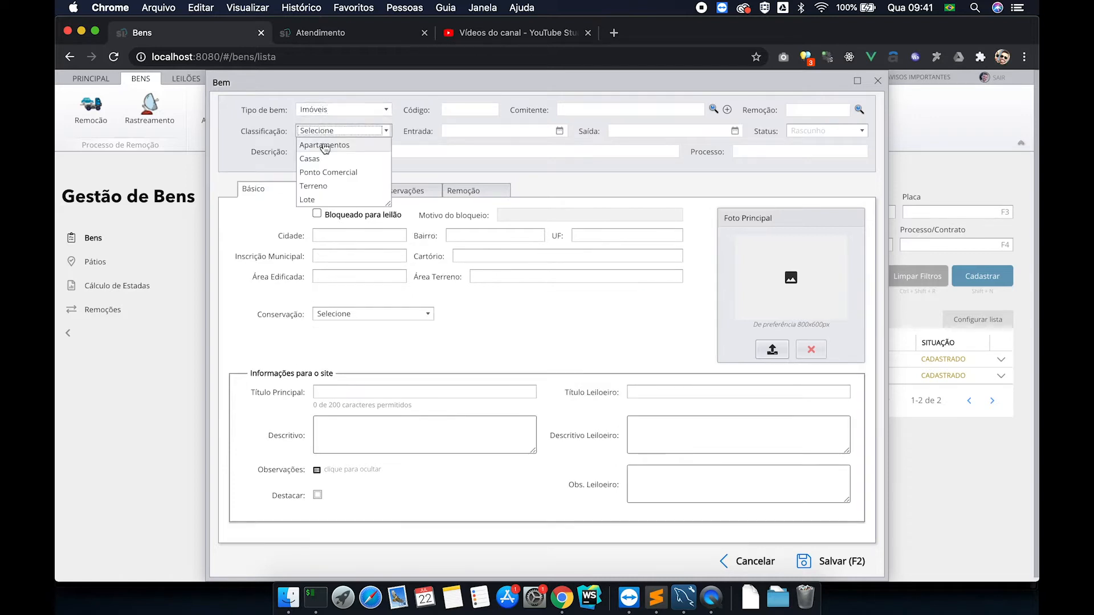
click(333, 107)
click(332, 140)
click(333, 131)
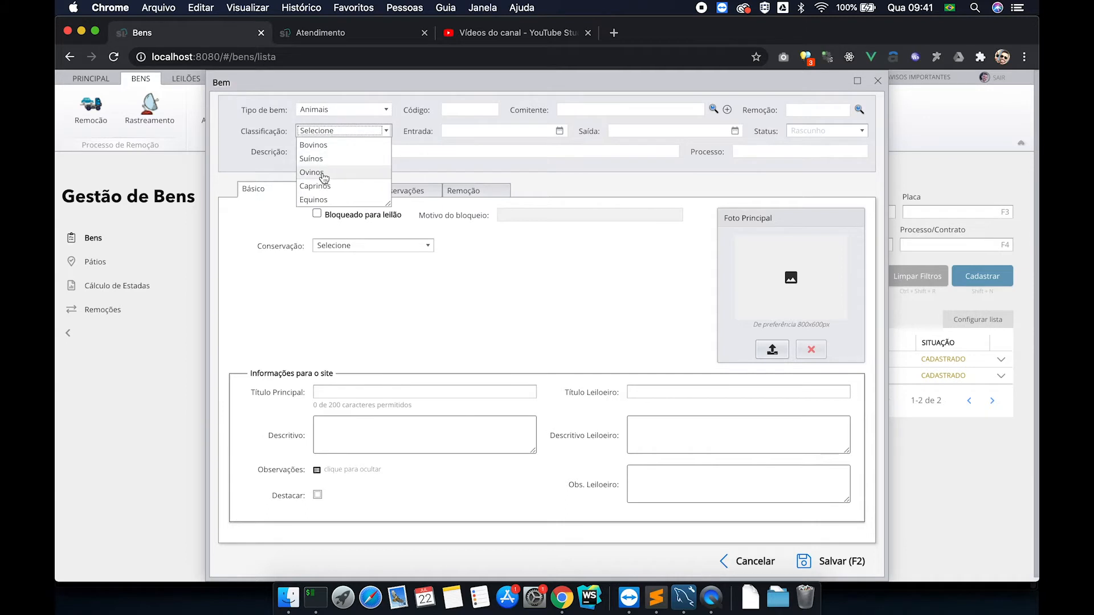
click(333, 109)
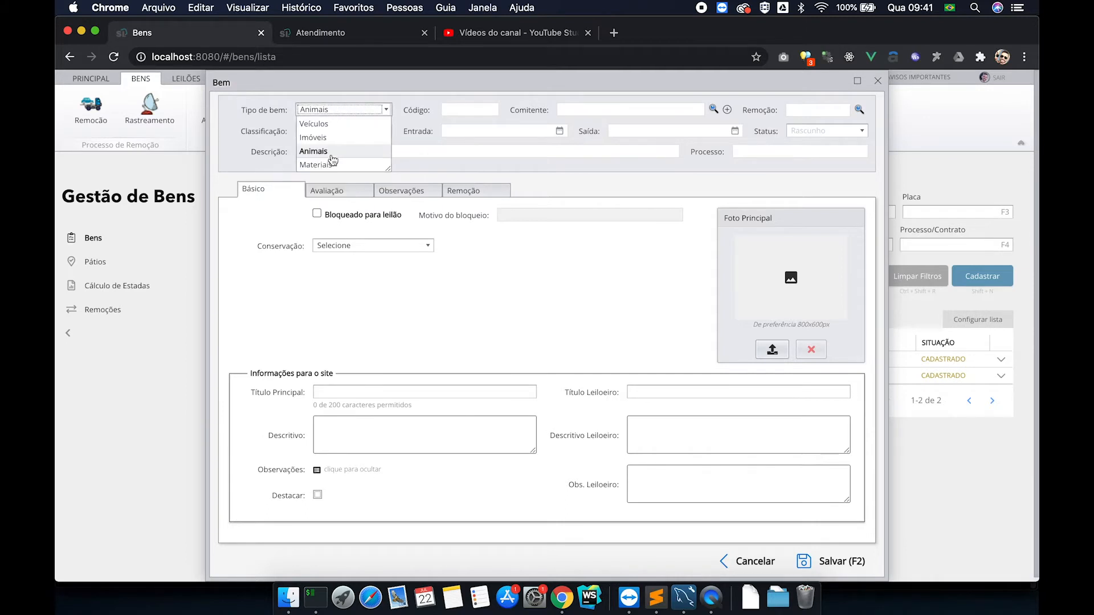
click(332, 165)
click(320, 130)
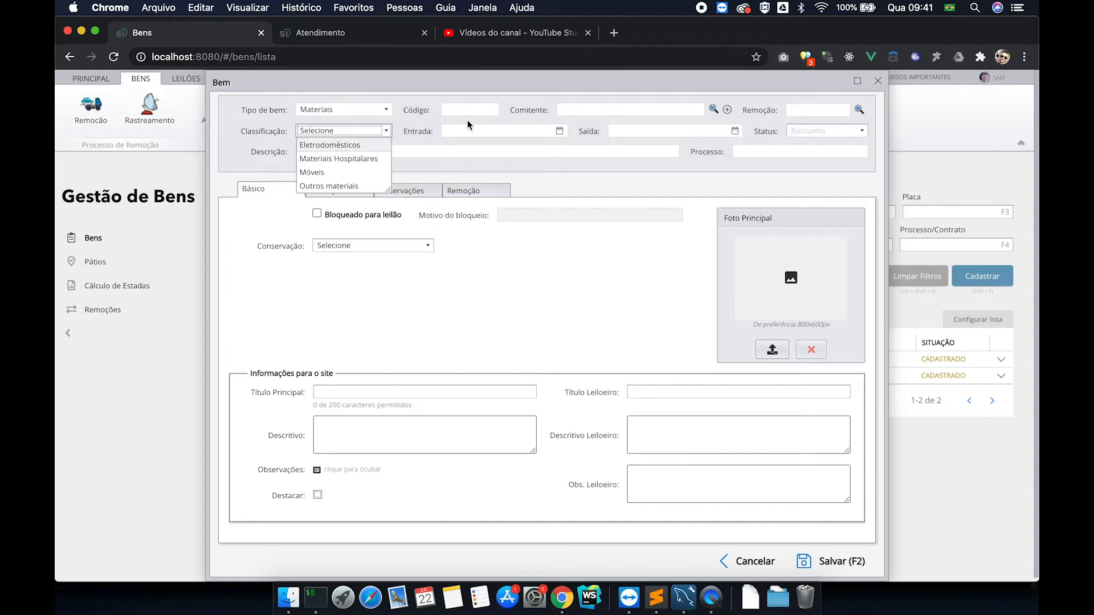
Step: Duplicate the Bens browser page and review the Tipos de Bem list in the basic registrations of the system settings
right_click(182, 33)
click(205, 84)
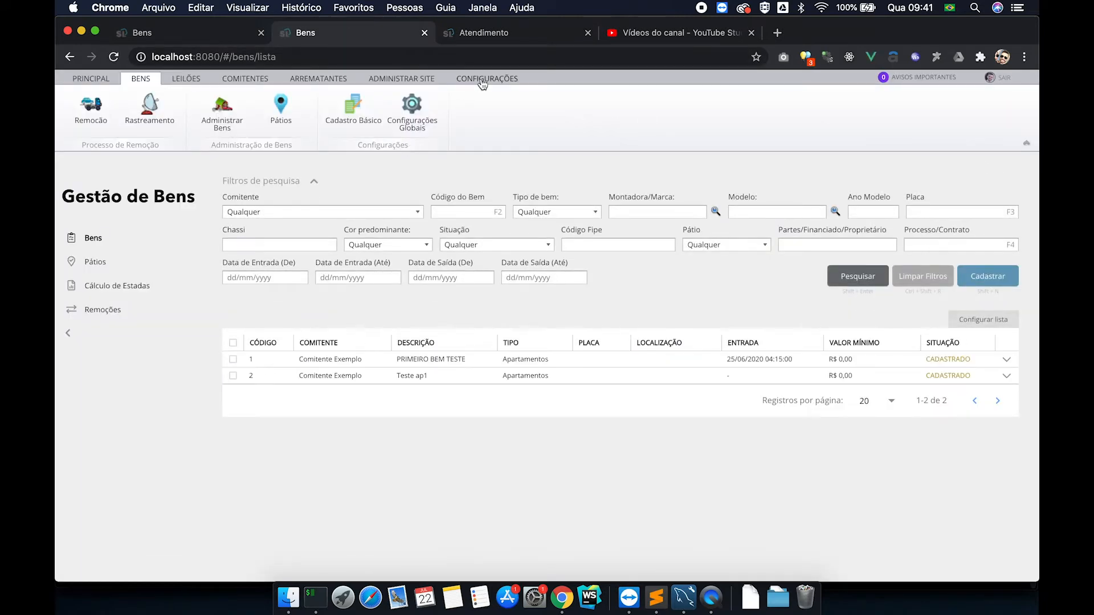
click(483, 82)
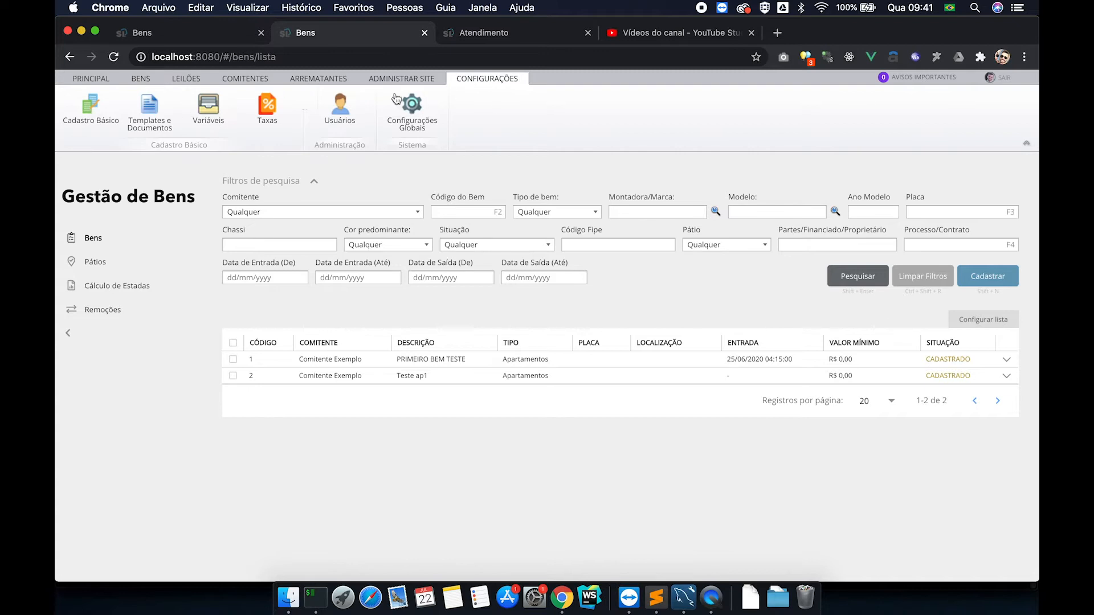
click(98, 122)
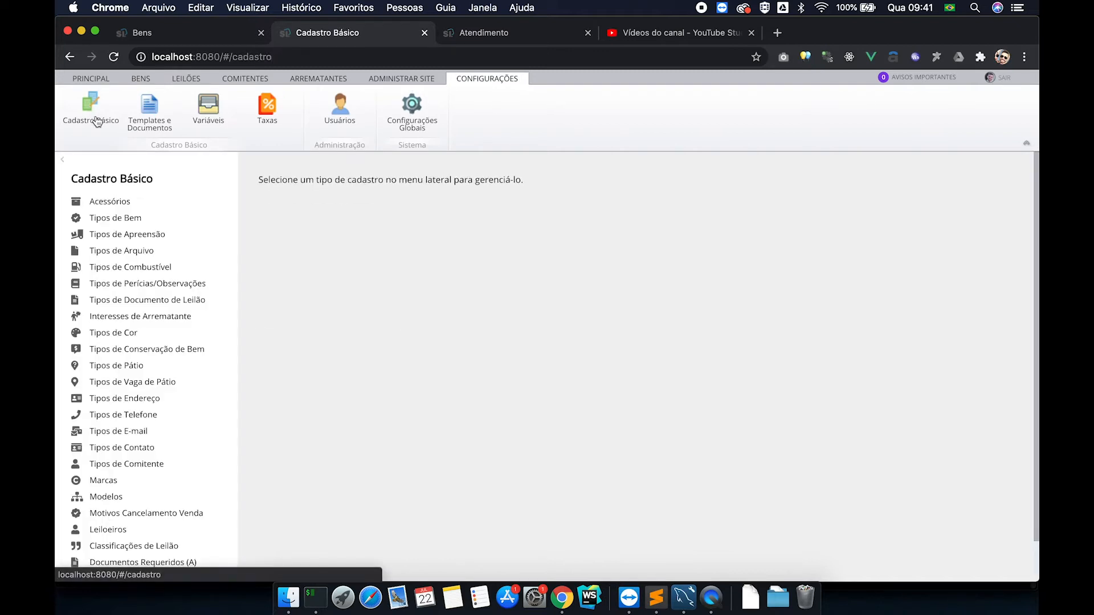
click(112, 222)
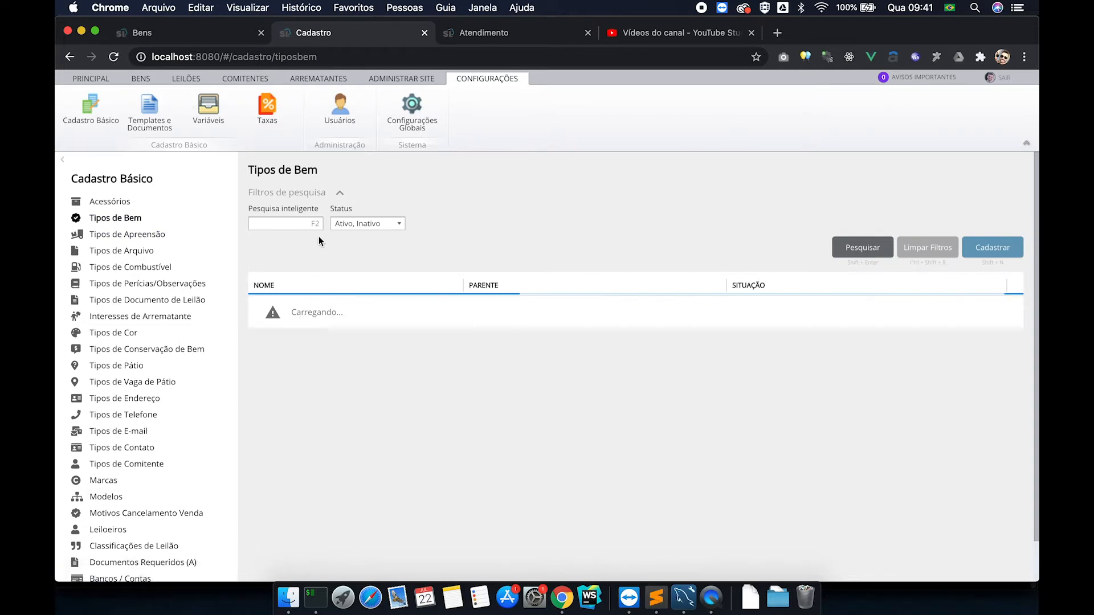
scroll(342, 315, down, 1)
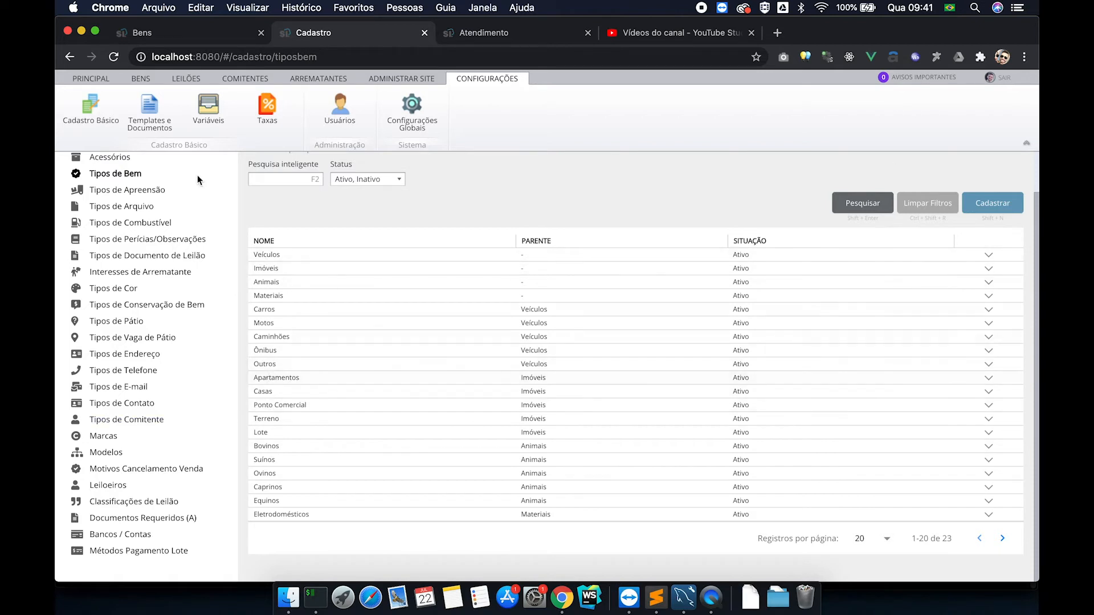
Step: Return to the new asset form and set its type to Imóveis with the classification Apartamentos
click(154, 29)
click(326, 110)
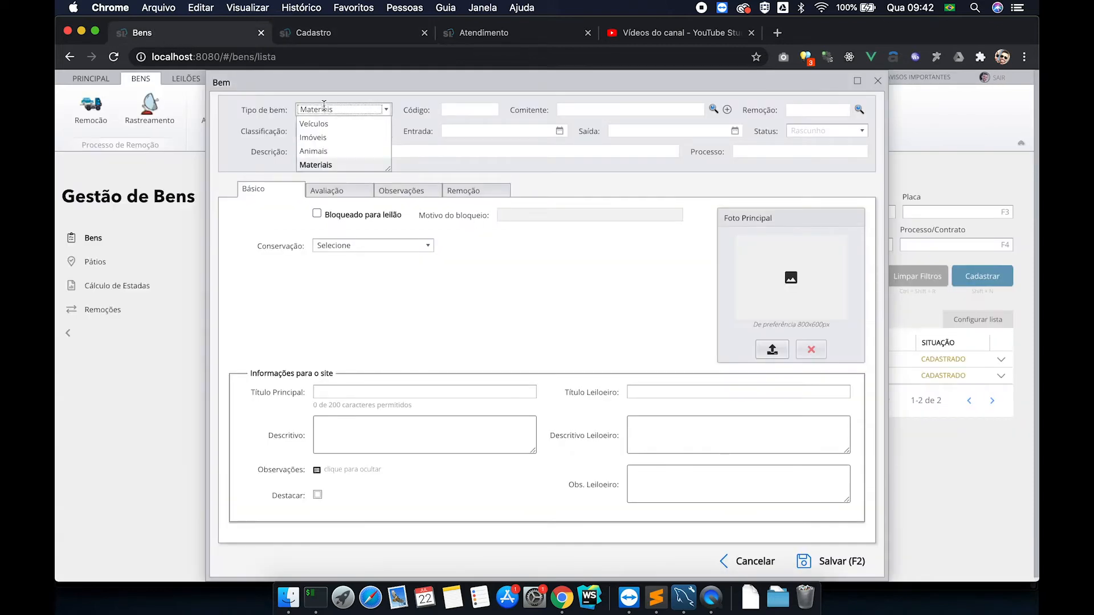
click(320, 138)
click(322, 135)
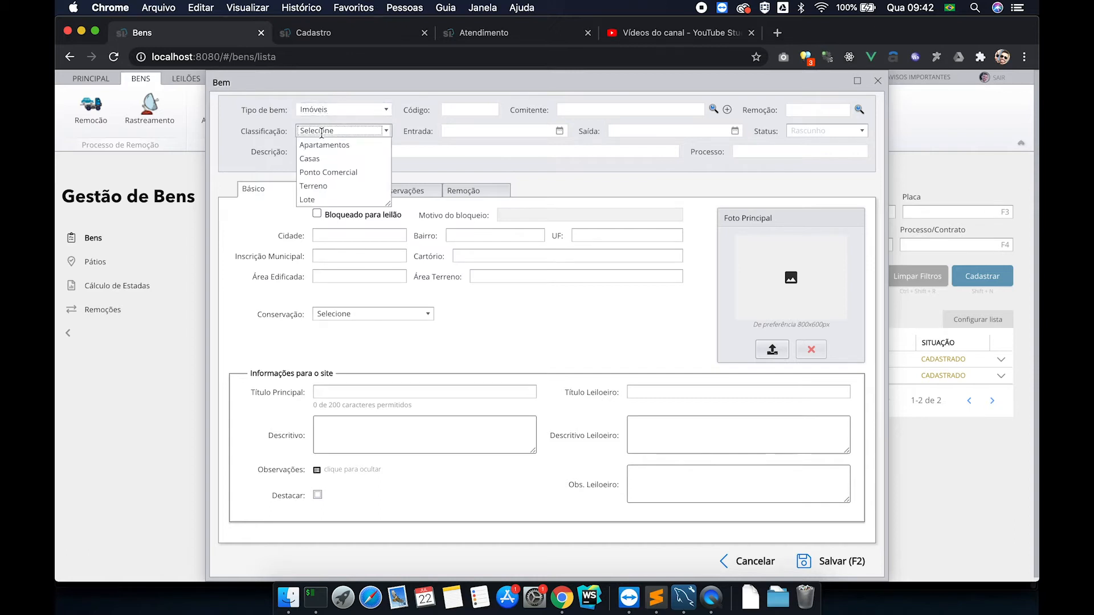
click(322, 147)
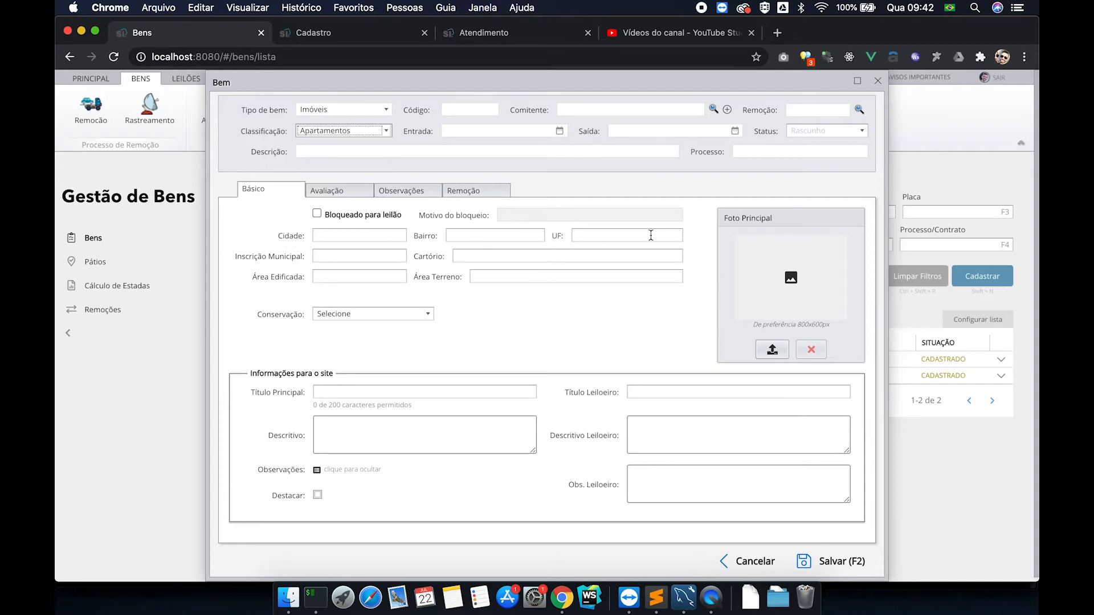
Step: Examine the property fields of the new apartment asset, from Cidade to Área Terreno, and the available Imóveis classifications
click(321, 234)
click(523, 244)
click(599, 236)
click(363, 265)
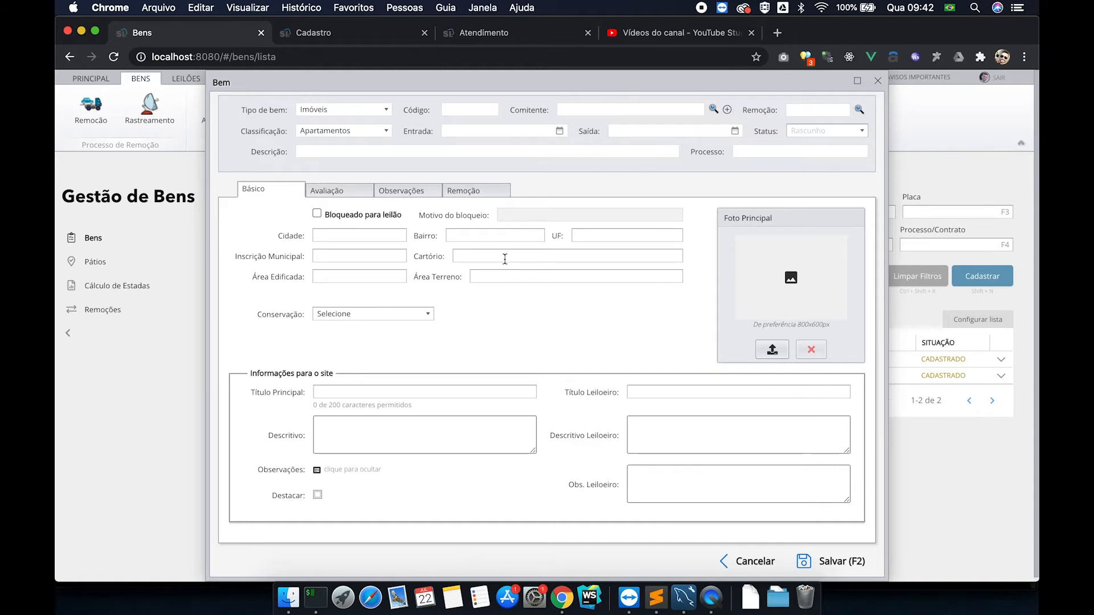
click(331, 280)
click(507, 280)
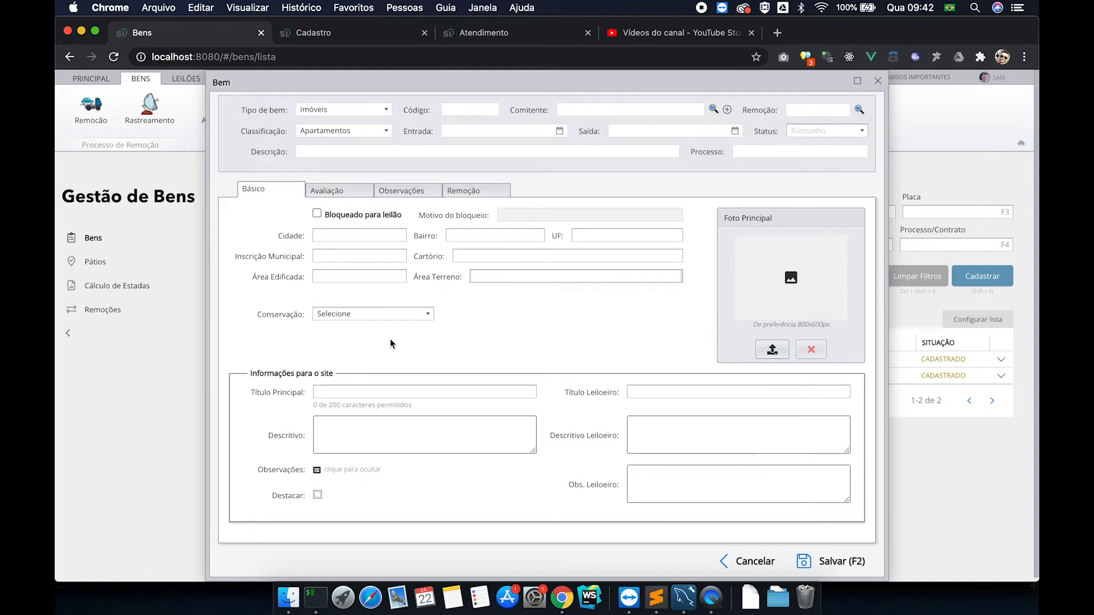
click(446, 359)
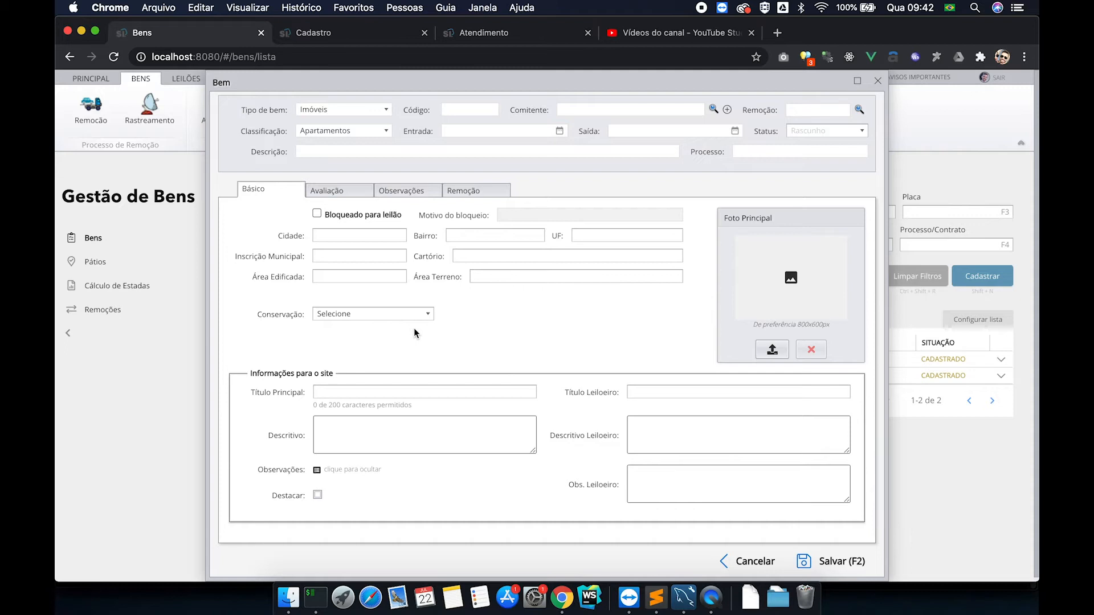
click(327, 130)
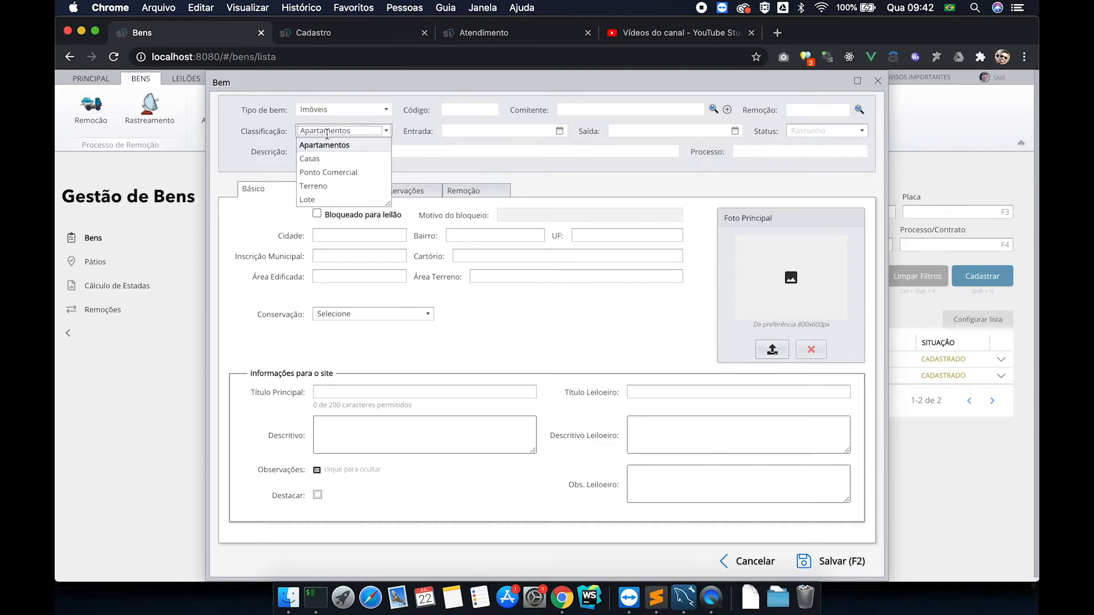
click(386, 306)
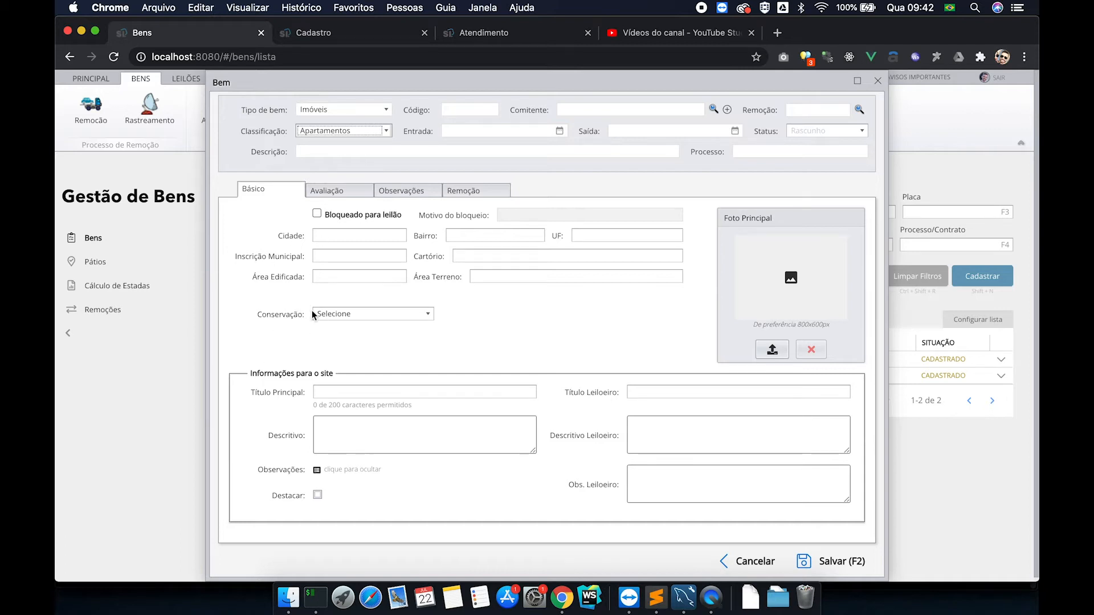
Step: Edit the Apartamentos asset type in the basic registrations, add a mandatory additional field named Qtd Quartos and save it
click(313, 32)
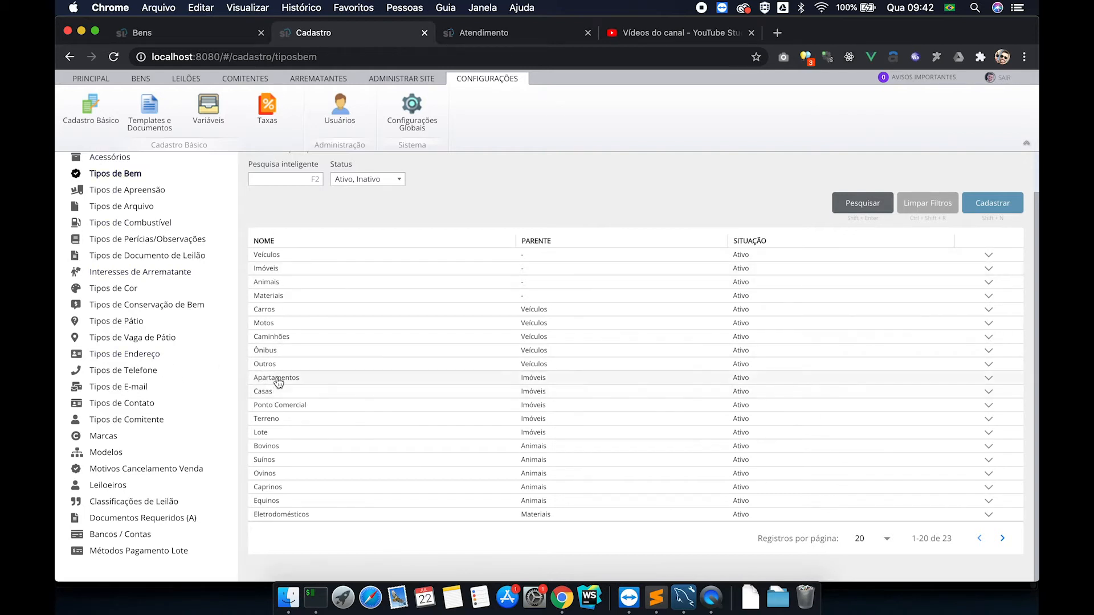
click(989, 378)
click(841, 392)
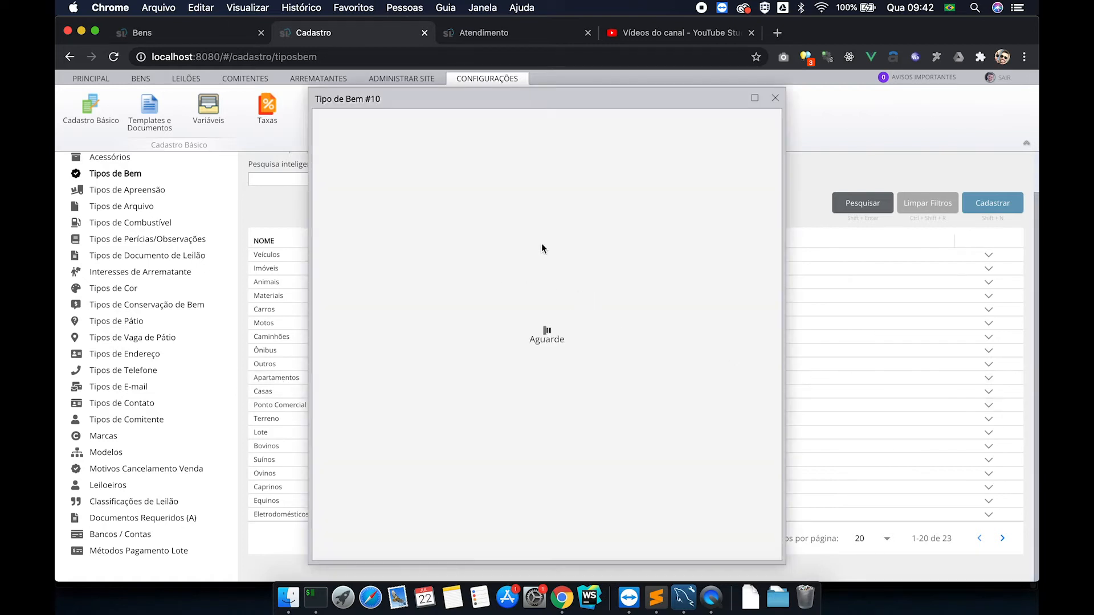
scroll(478, 367, down, 1)
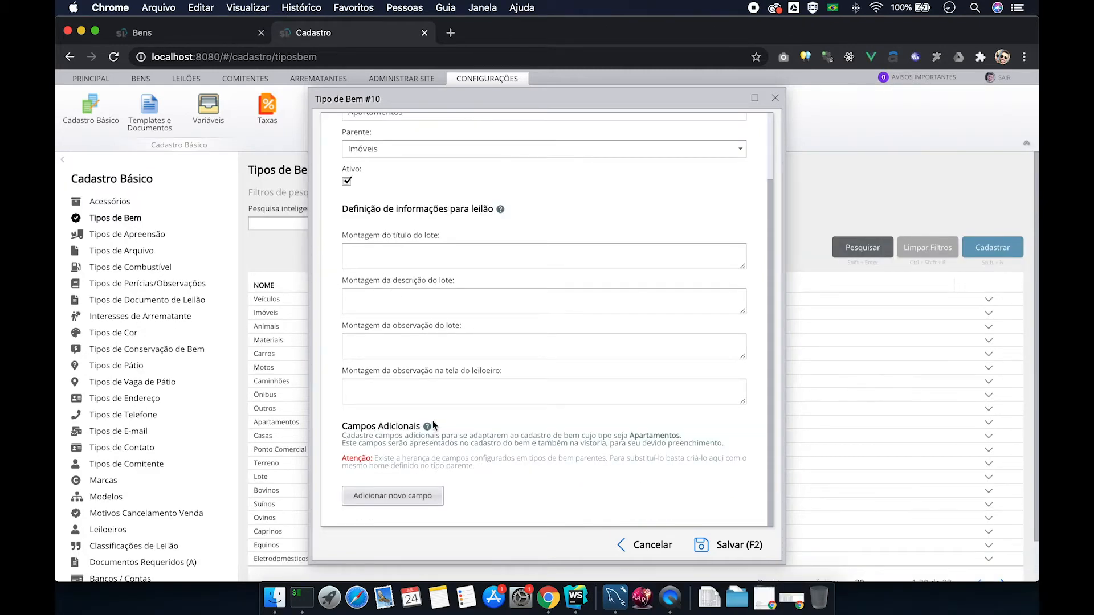
click(382, 500)
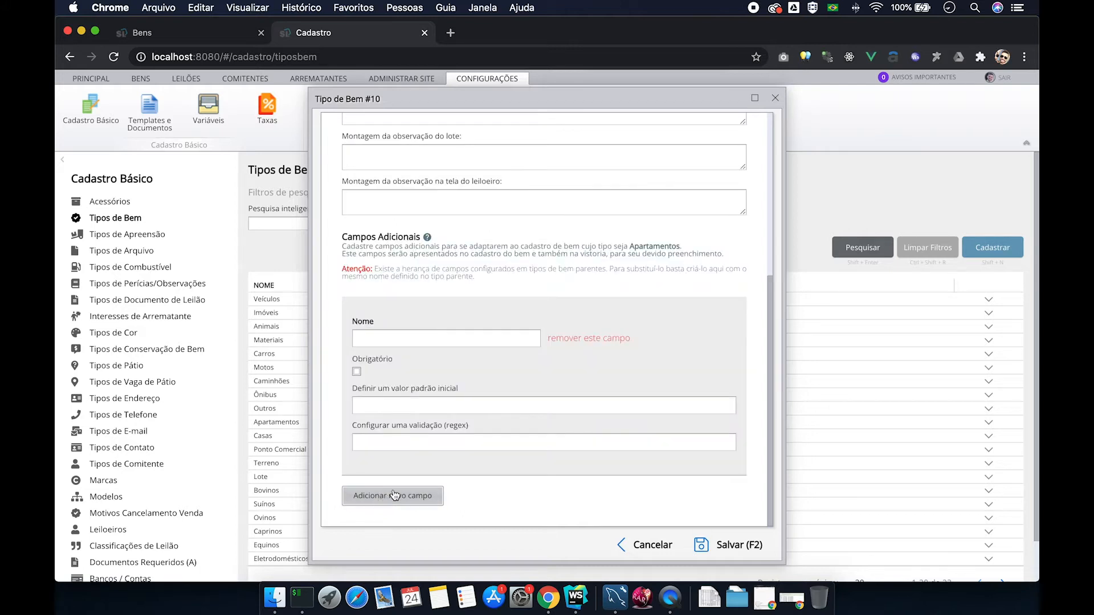
click(411, 345)
text(Qtd Quartos)
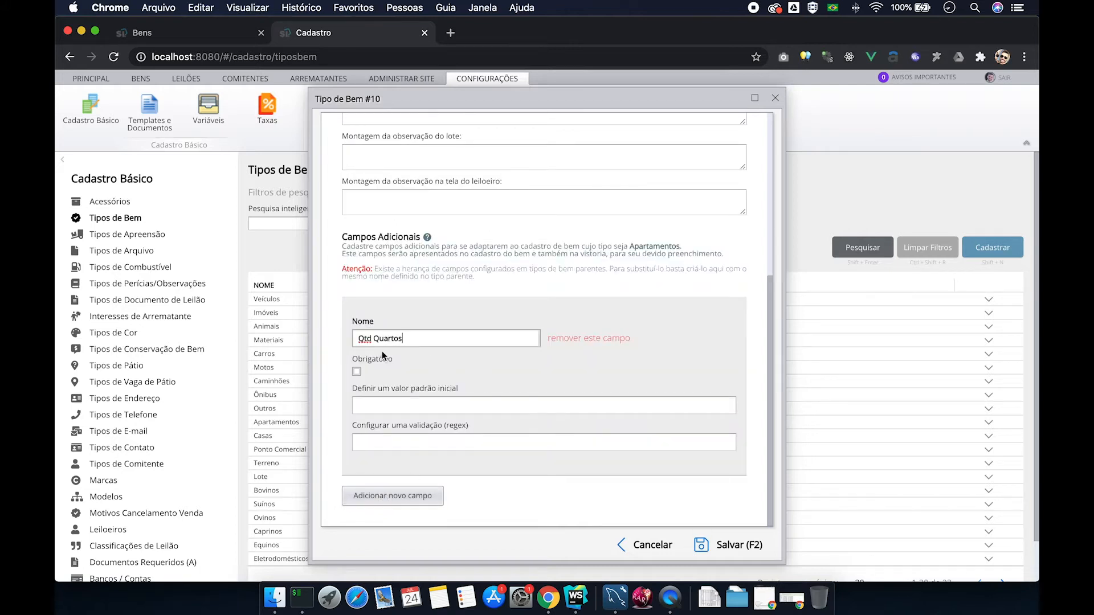
click(357, 373)
click(736, 548)
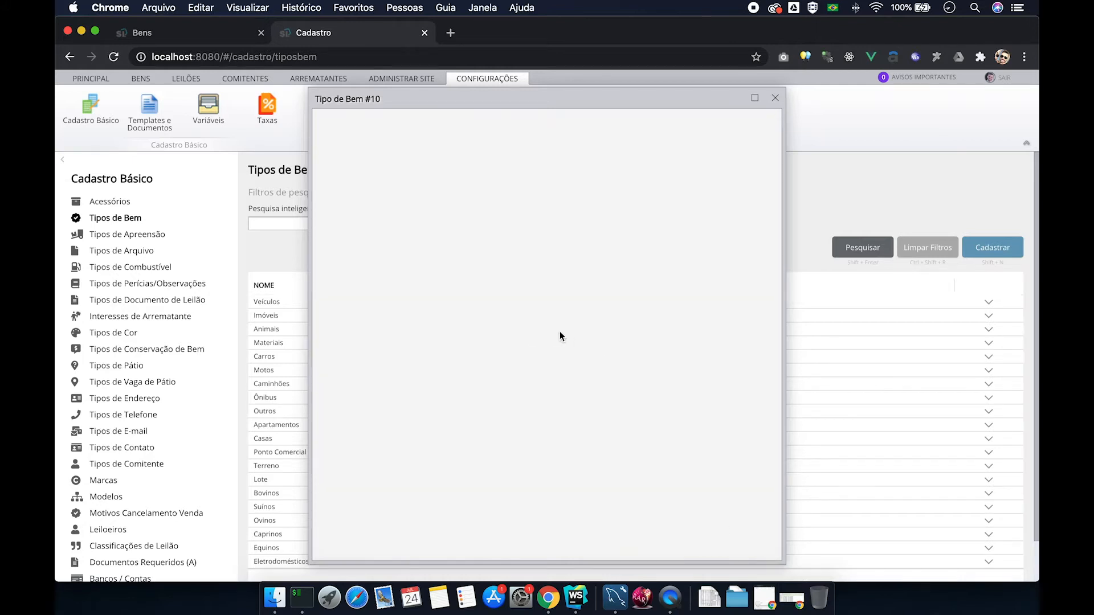
click(776, 98)
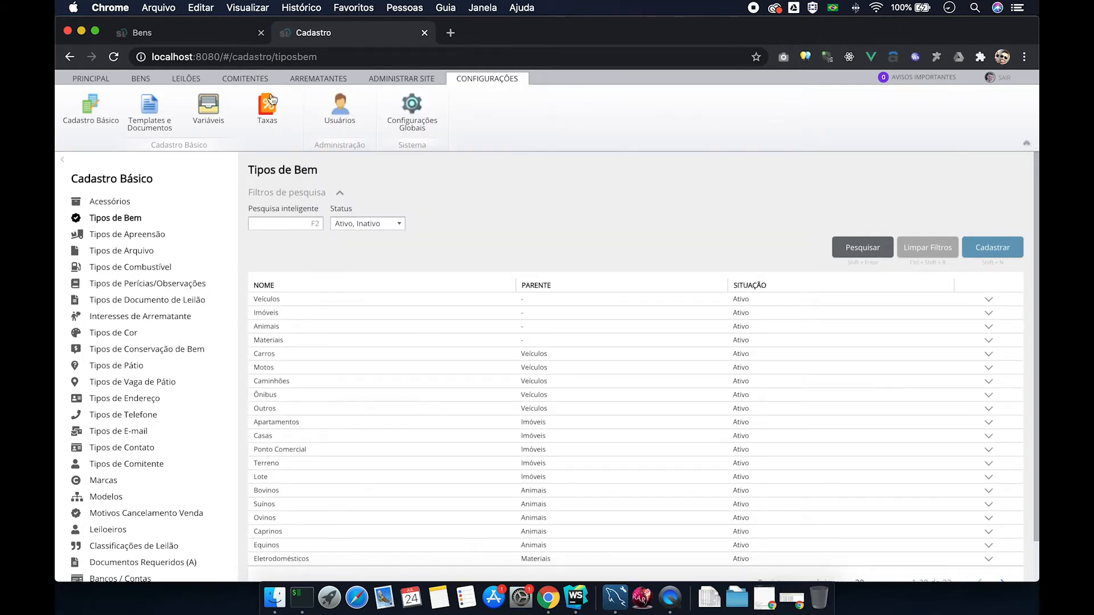
Step: Open the asset PRIMEIRO BEM TESTE from the Bens list and inspect its Qtd Quartos field, asset type and classification options
click(193, 36)
click(1006, 359)
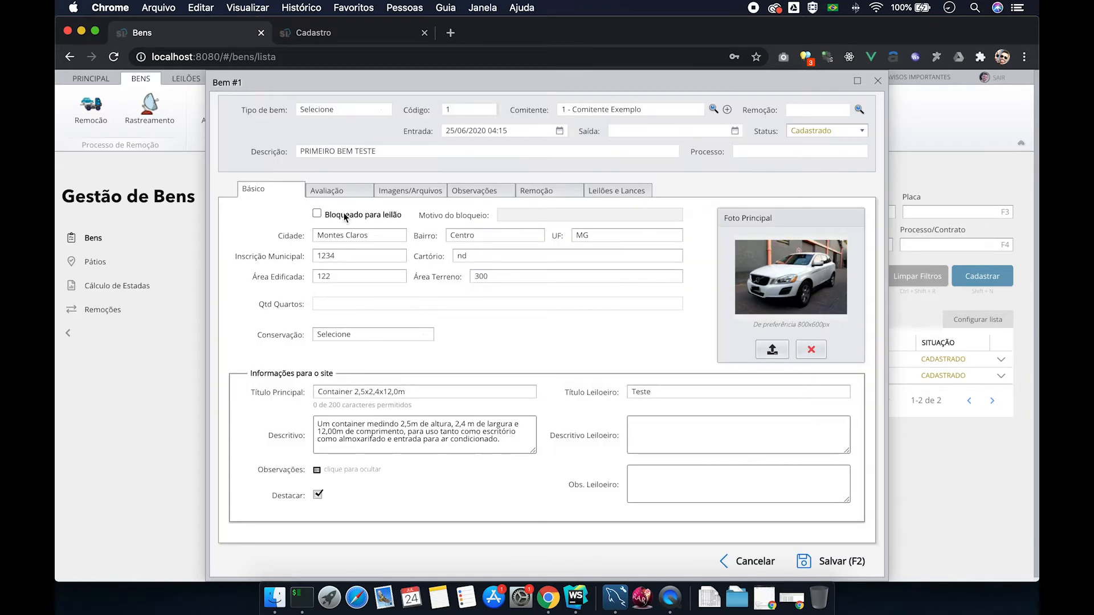
click(321, 300)
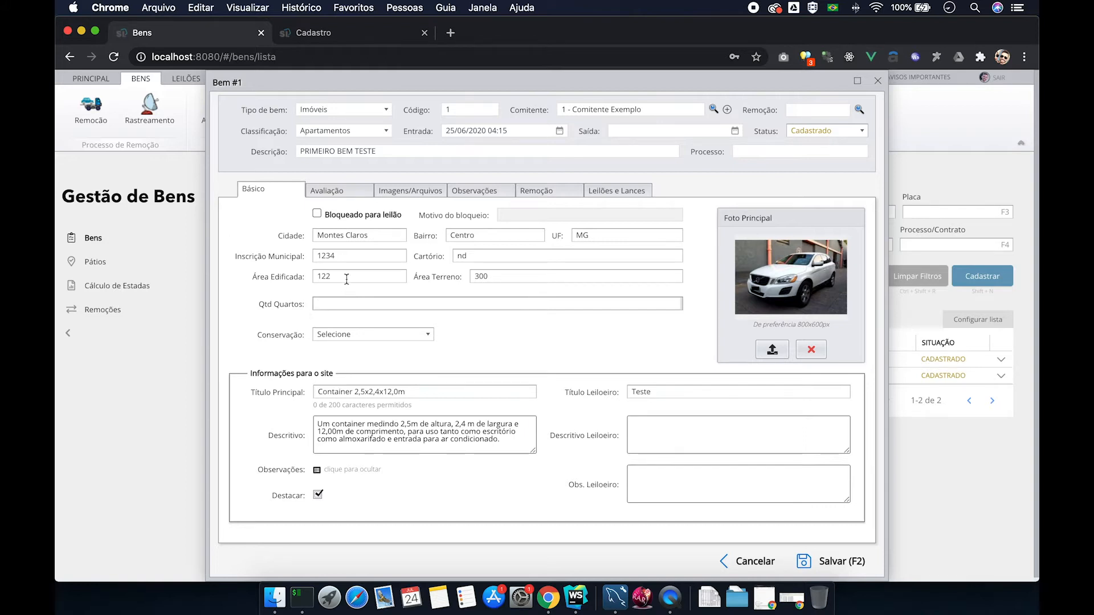
click(317, 108)
click(326, 119)
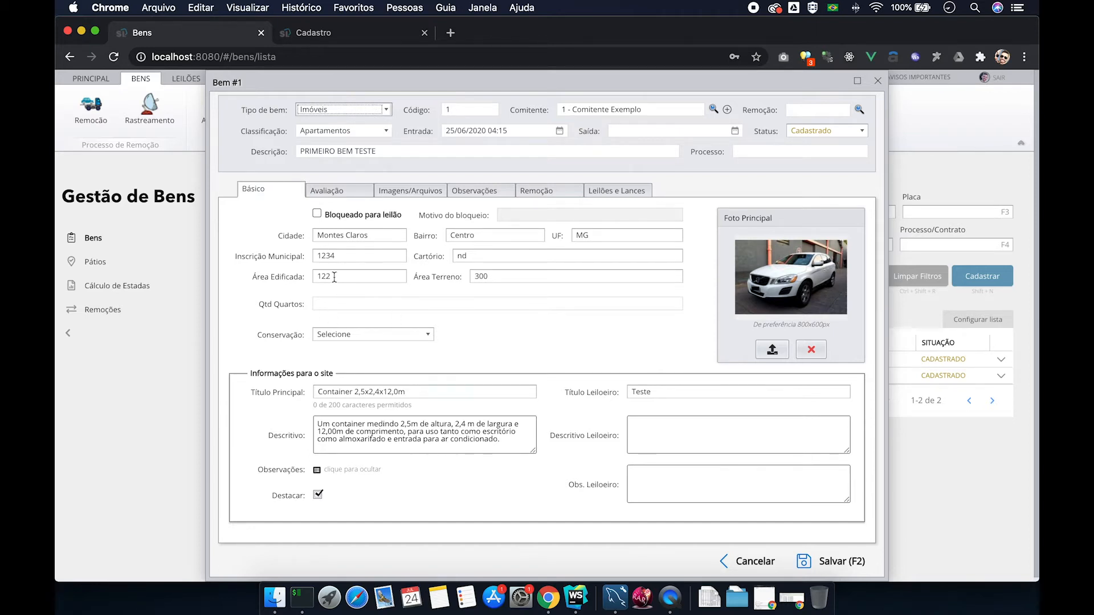
click(309, 110)
click(330, 132)
click(330, 133)
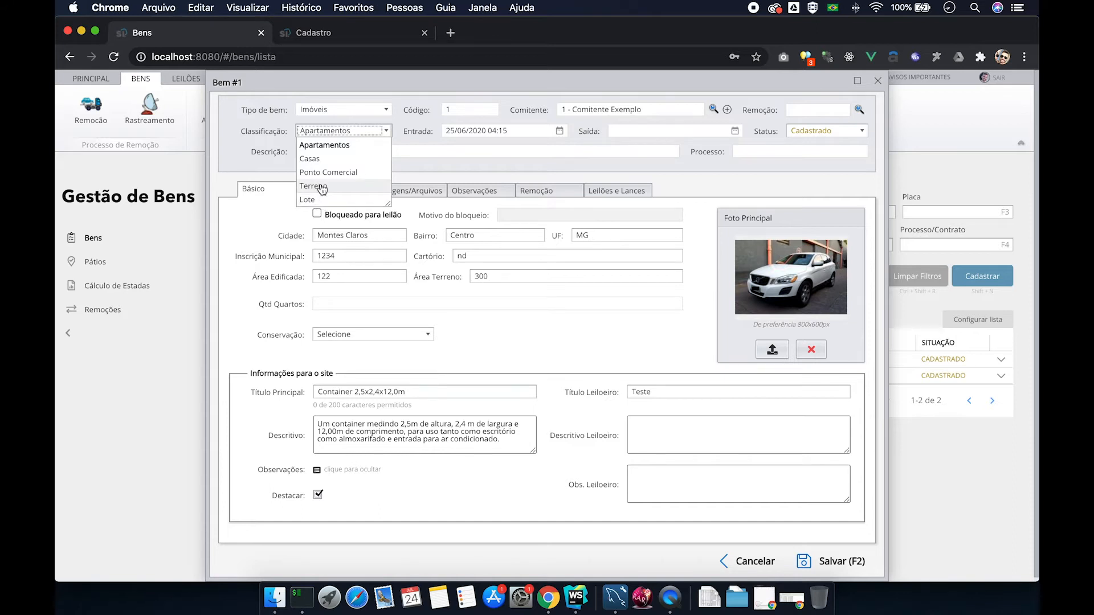
click(338, 304)
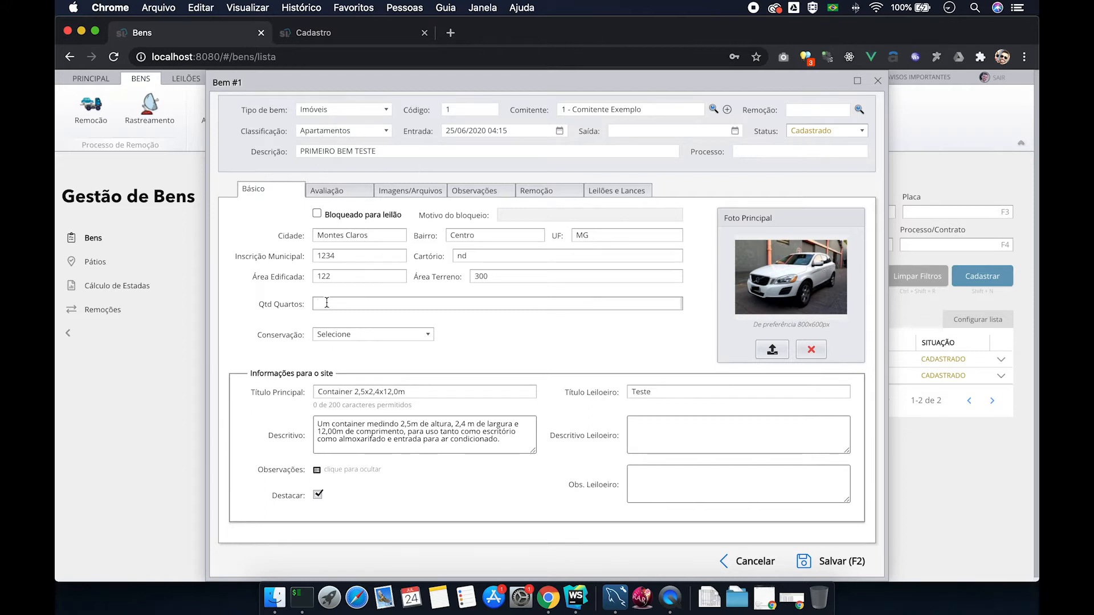
click(878, 82)
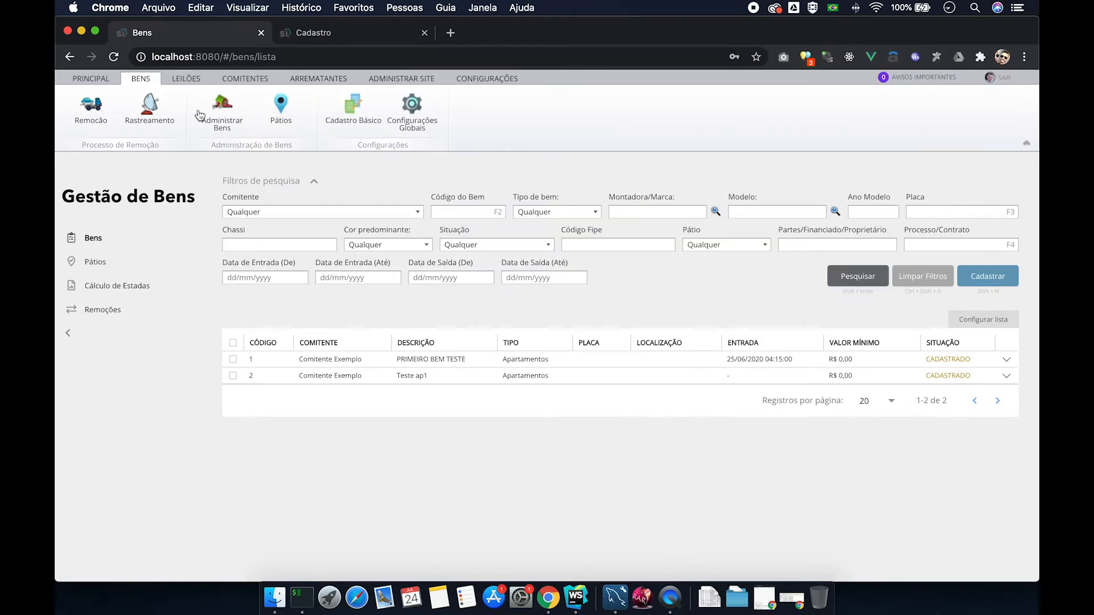
Step: Start registering a new asset with the type Veículos and the classification Carros
click(996, 275)
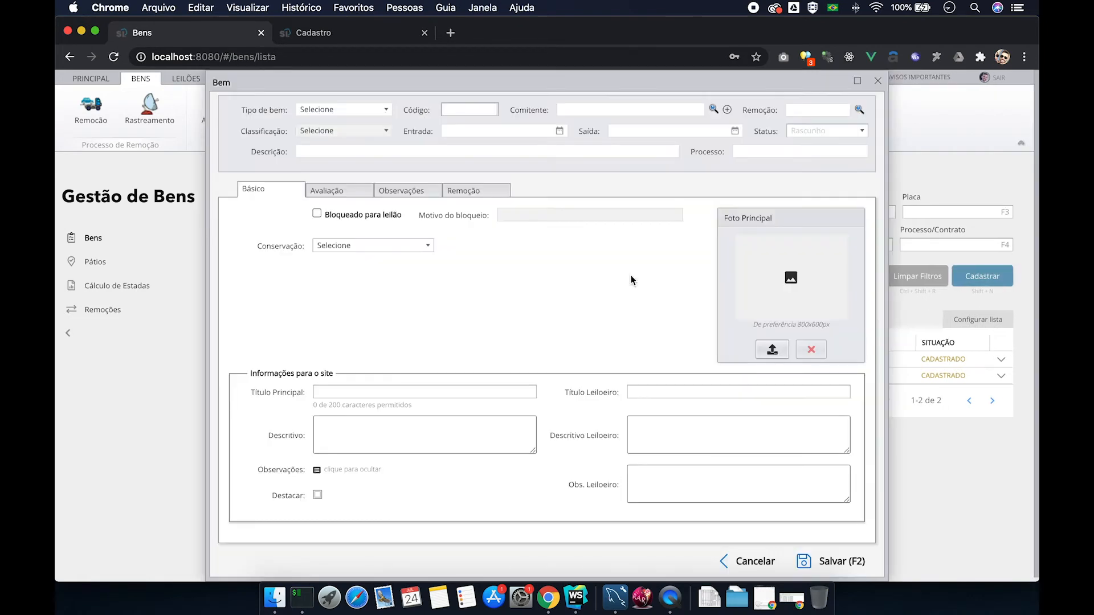
click(328, 109)
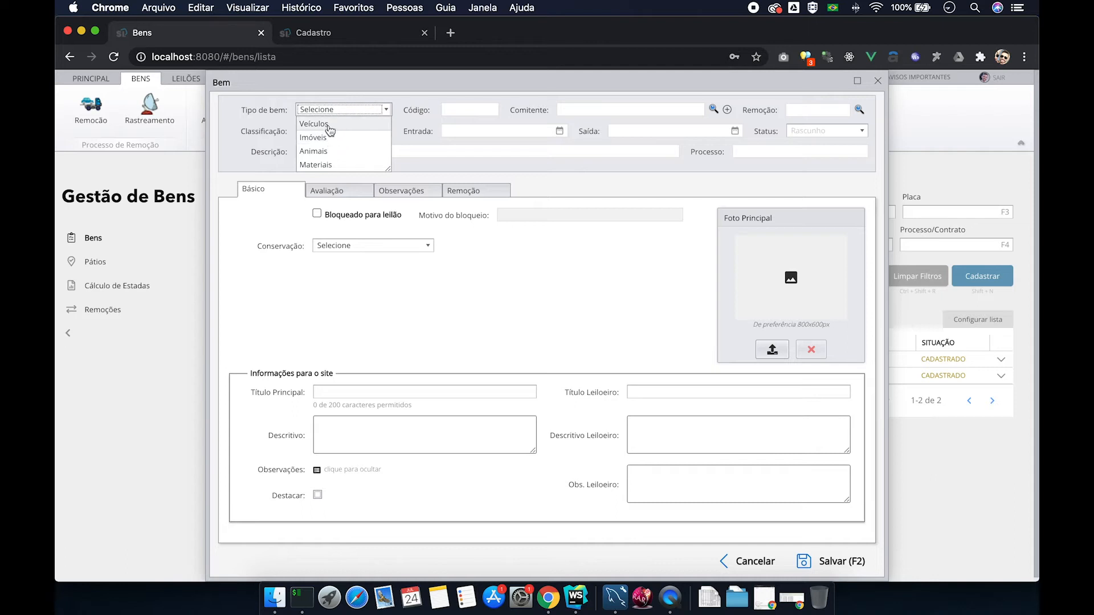
click(330, 125)
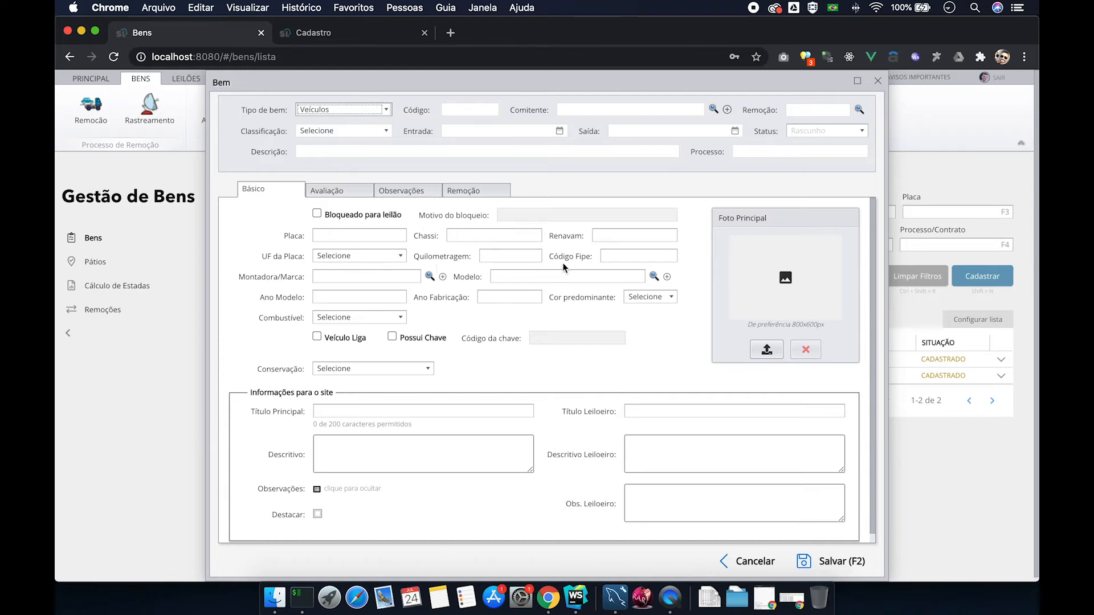
click(320, 136)
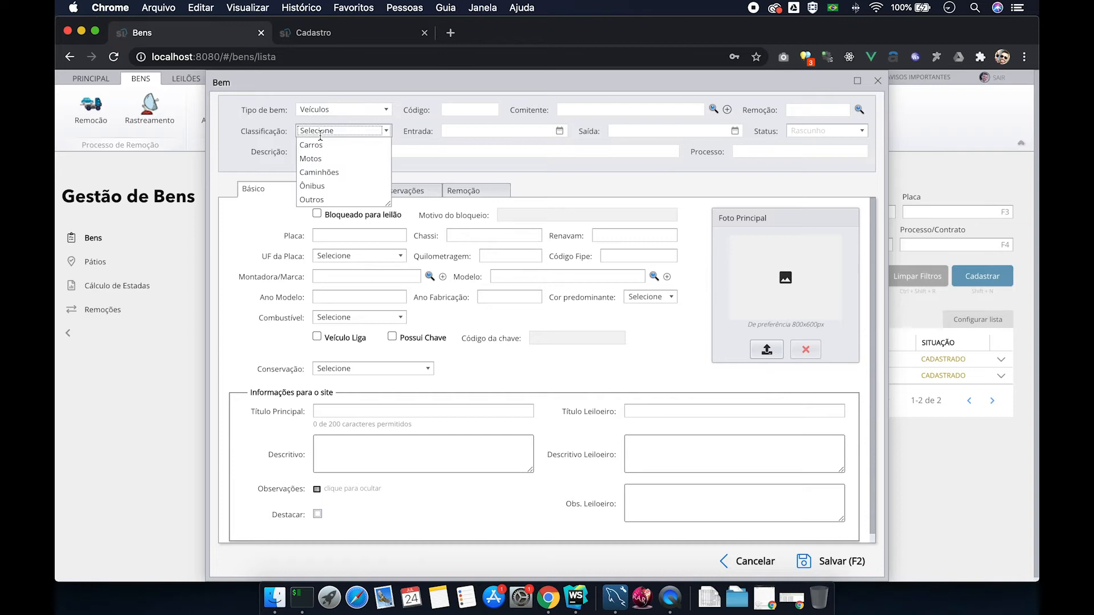
click(323, 144)
click(468, 109)
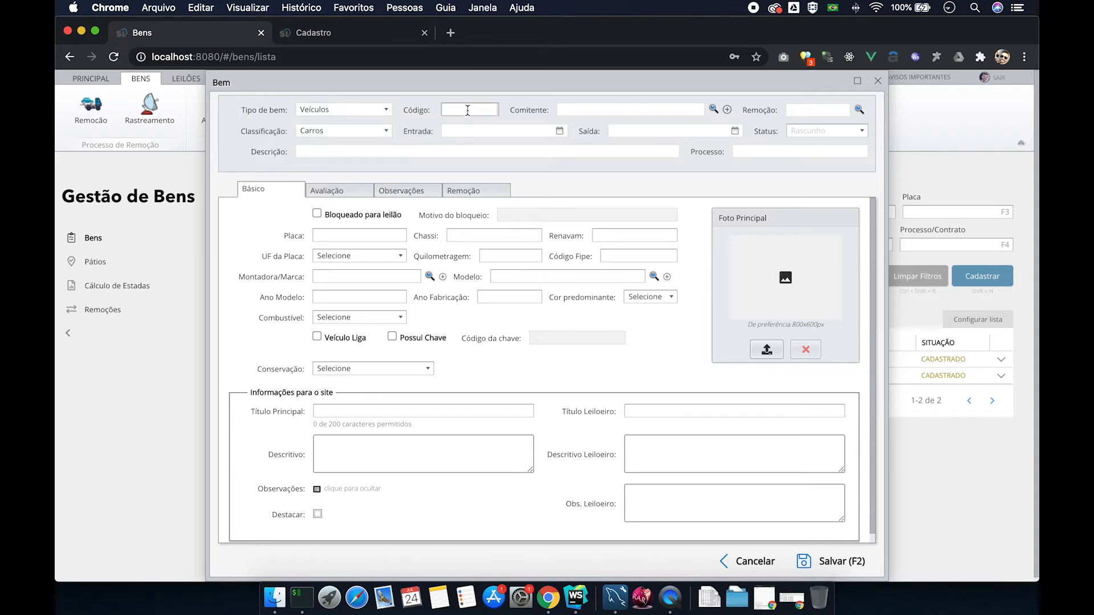
Step: Look at the comitente search of the asset form and at the Comitentes registration list in the other browser page
click(727, 112)
click(714, 109)
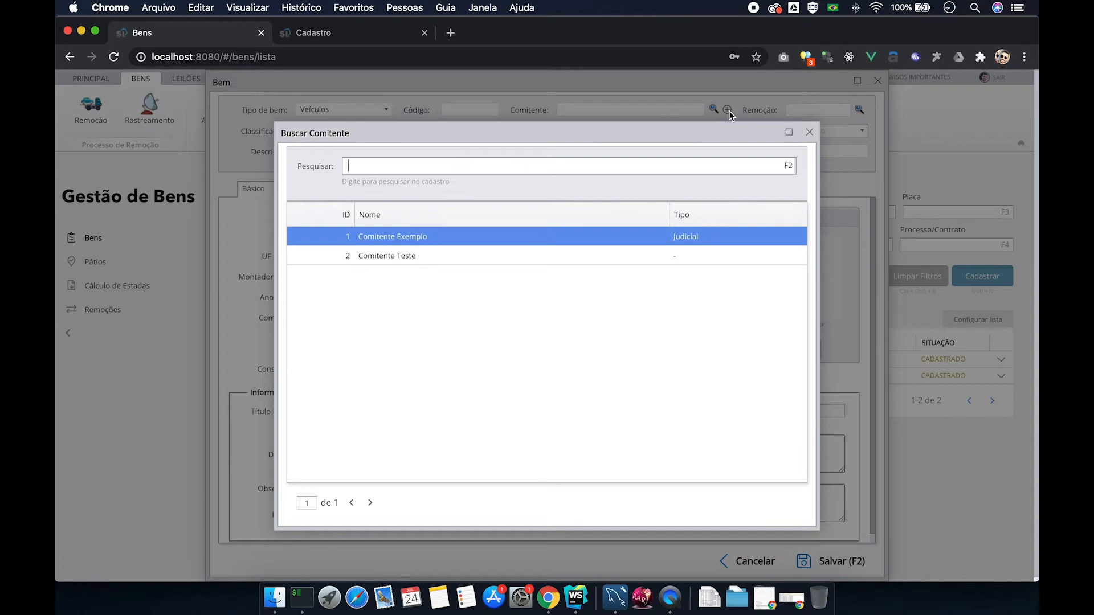
click(810, 132)
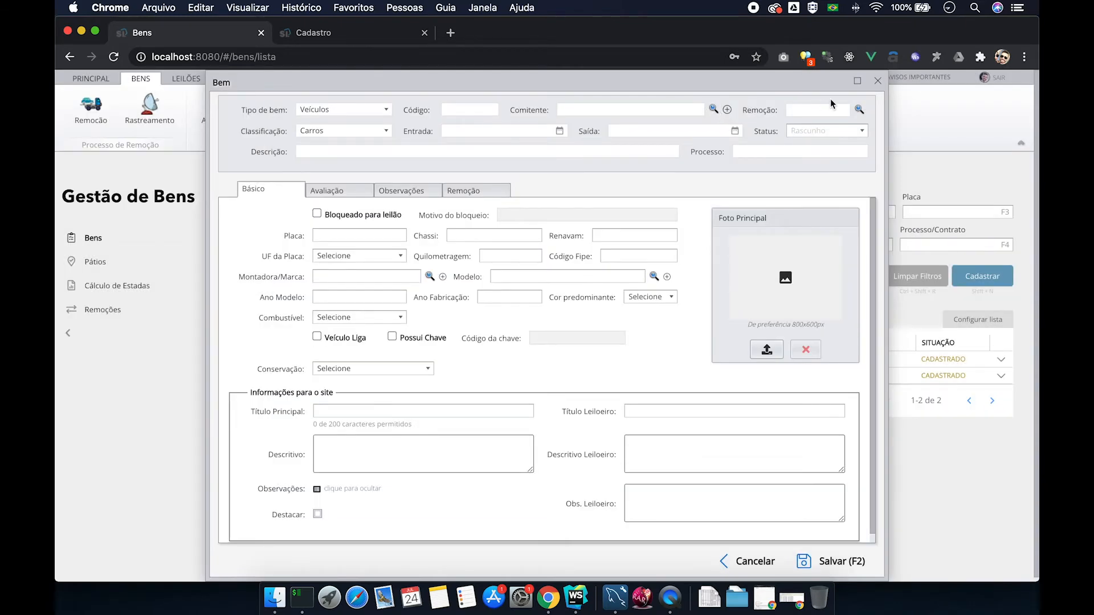
click(309, 34)
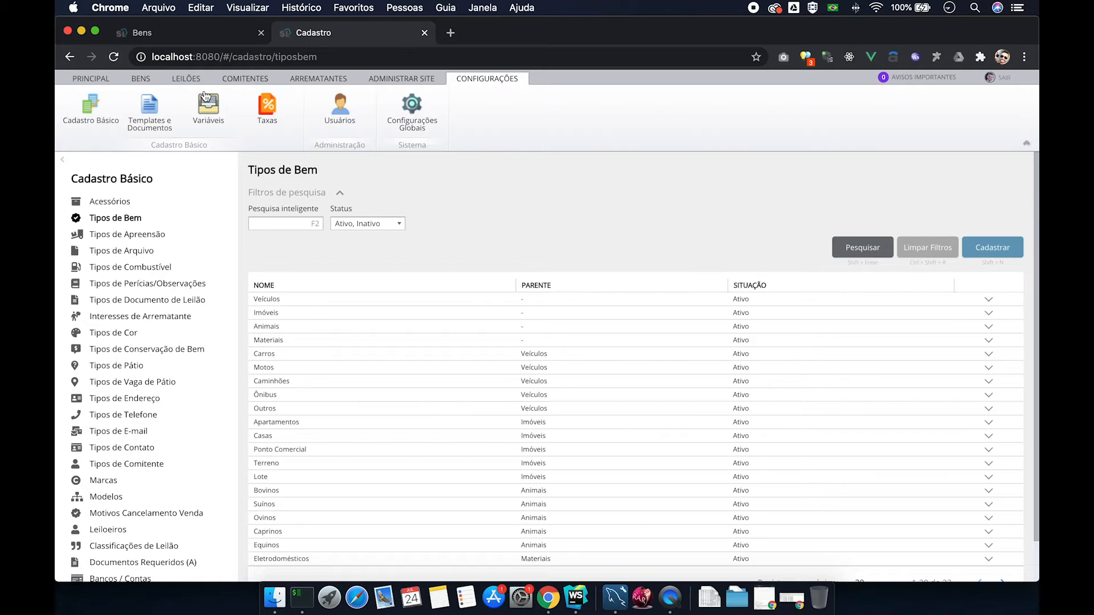
click(245, 79)
click(91, 105)
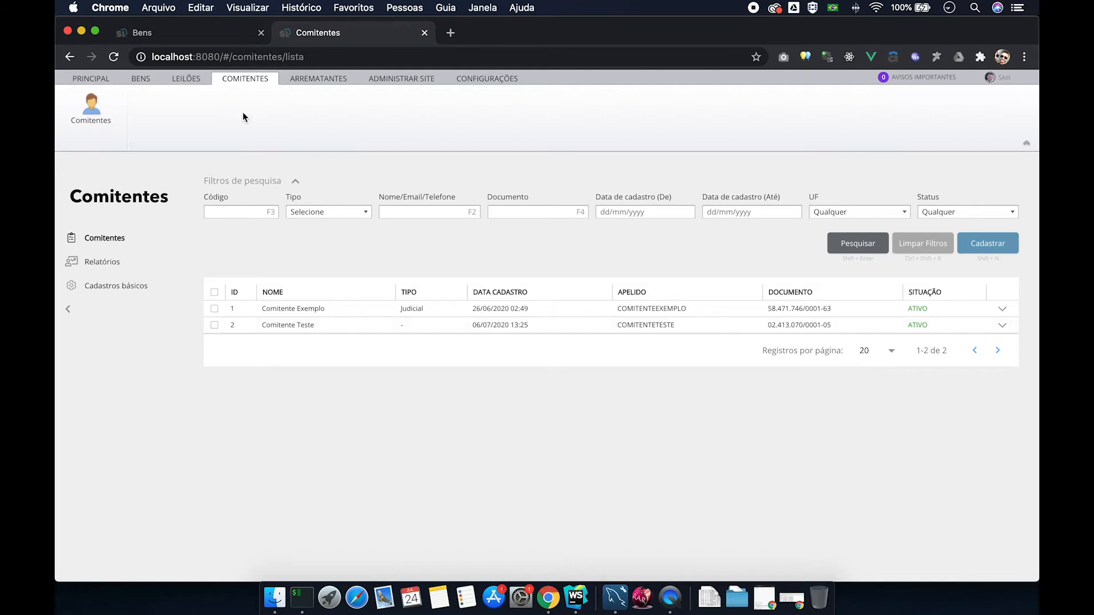
Step: Return to the new asset form and assign Comitente Exemplo as its comitente
click(174, 30)
click(713, 110)
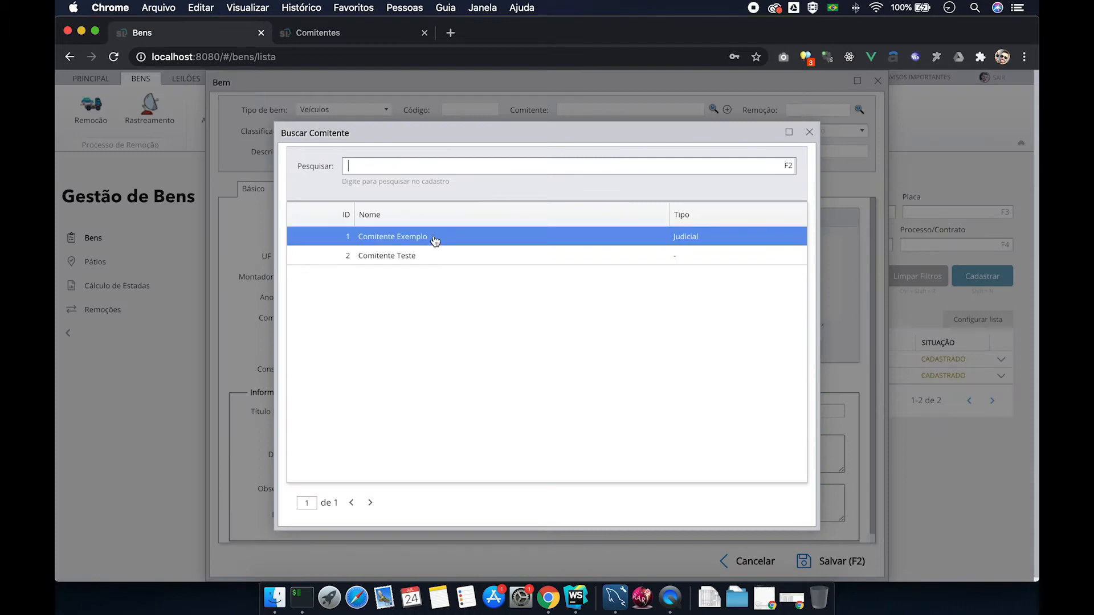
double_click(434, 240)
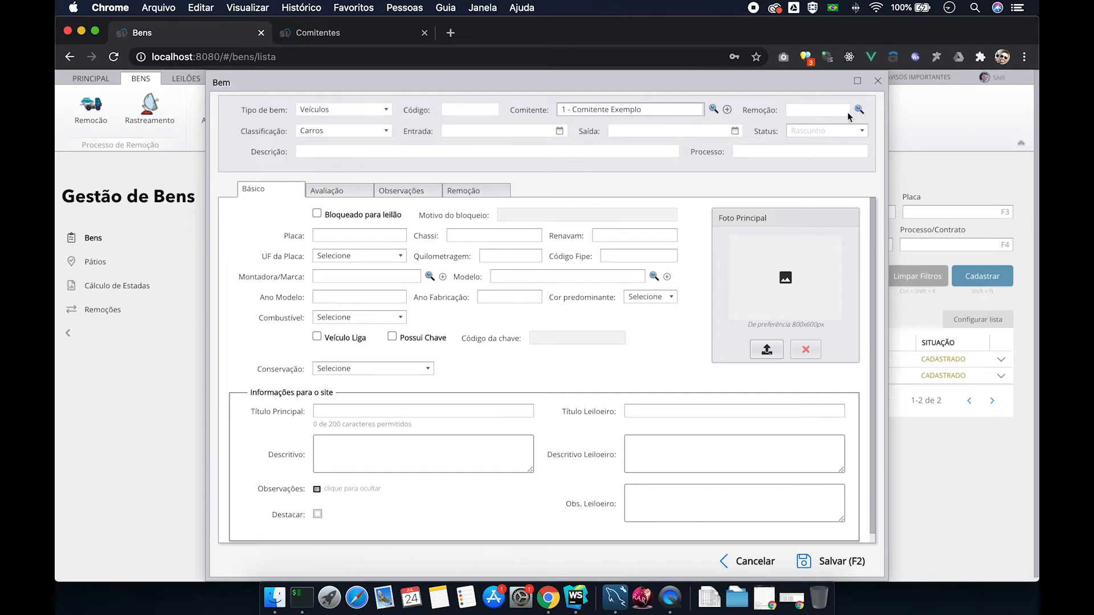
Step: Check the entry and exit date pickers and set the asset's entry date to 01/07/2020 00:00
click(524, 131)
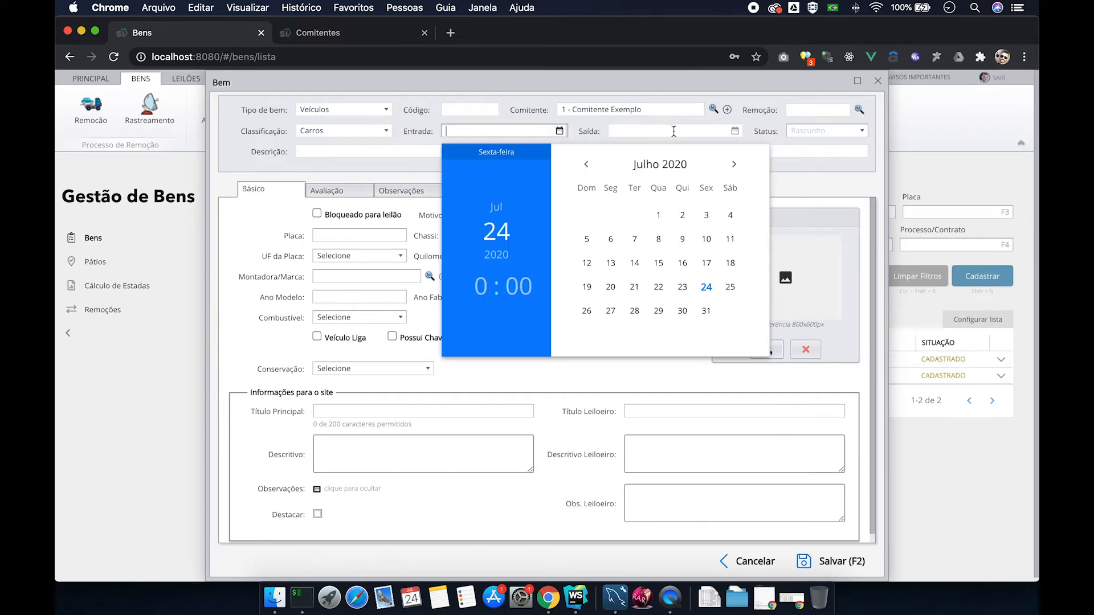
click(668, 130)
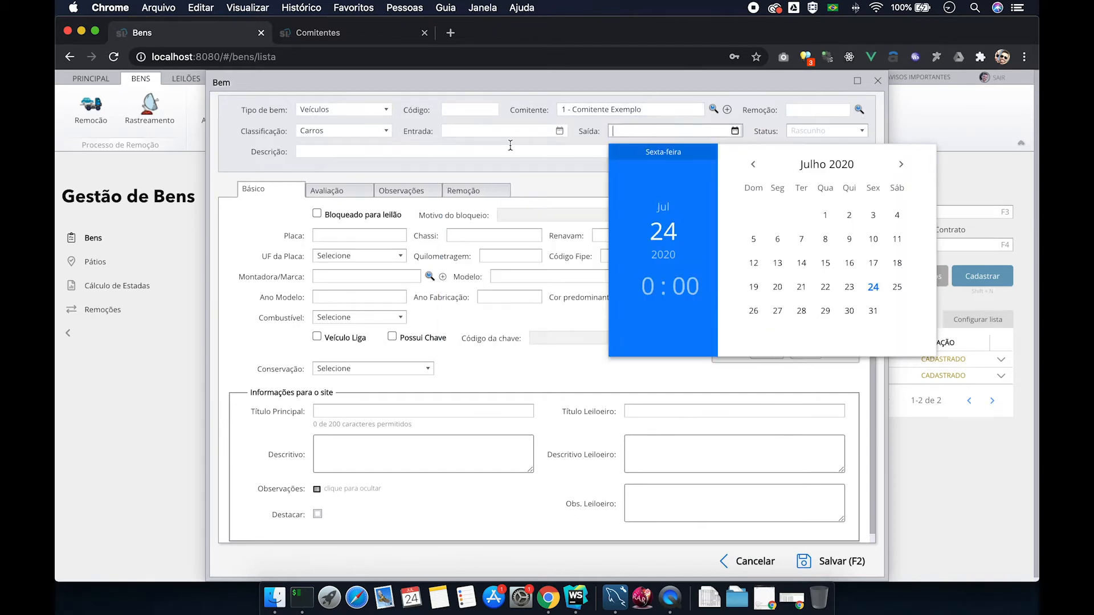
click(462, 132)
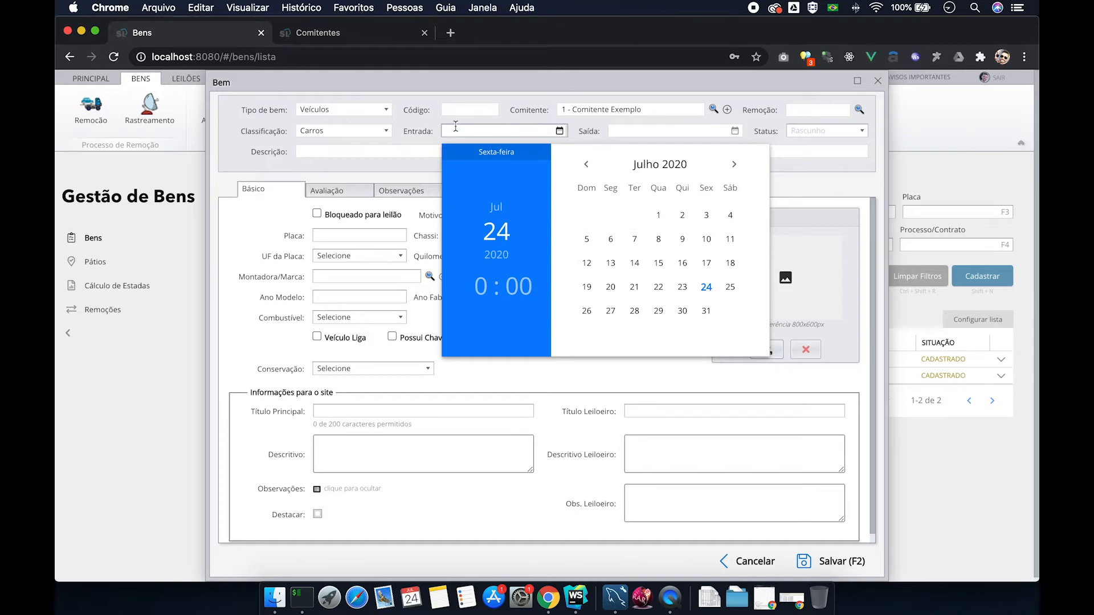
click(659, 215)
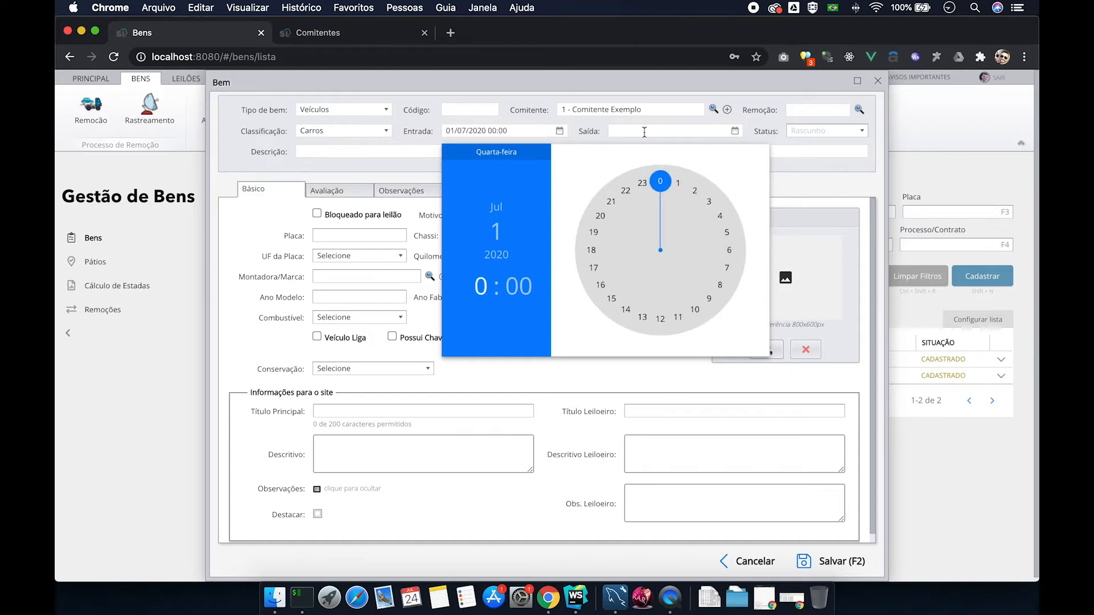
click(809, 164)
Step: Set the asset's status to Cadastrado and review the other status options
click(798, 132)
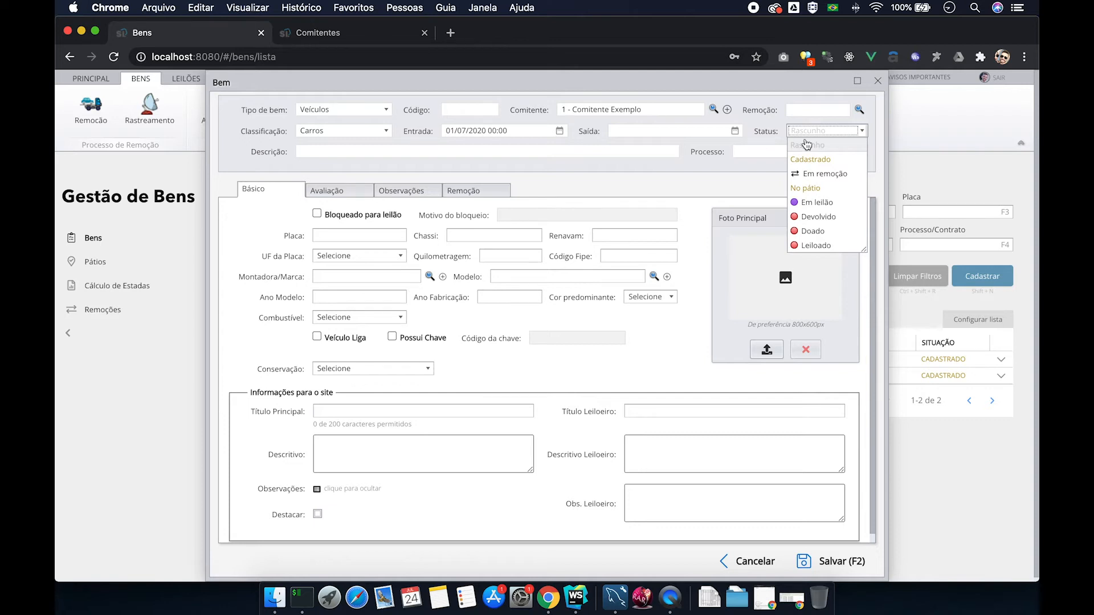
click(815, 159)
click(820, 130)
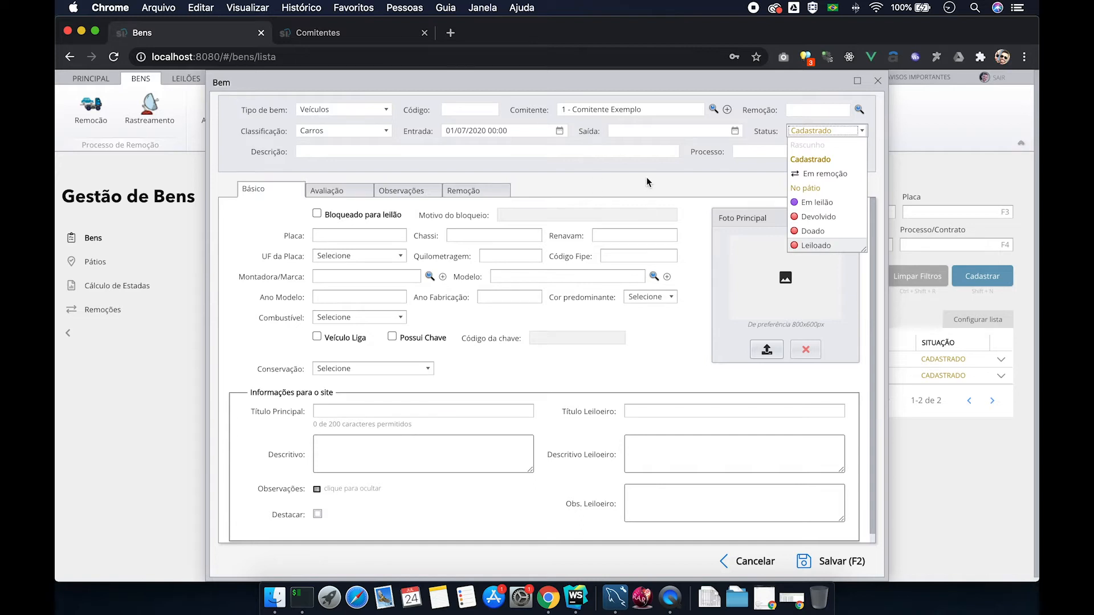
Step: Keep the status at Cadastrado and enter VEICULO EXEMPLO as the asset's description
click(811, 161)
click(318, 149)
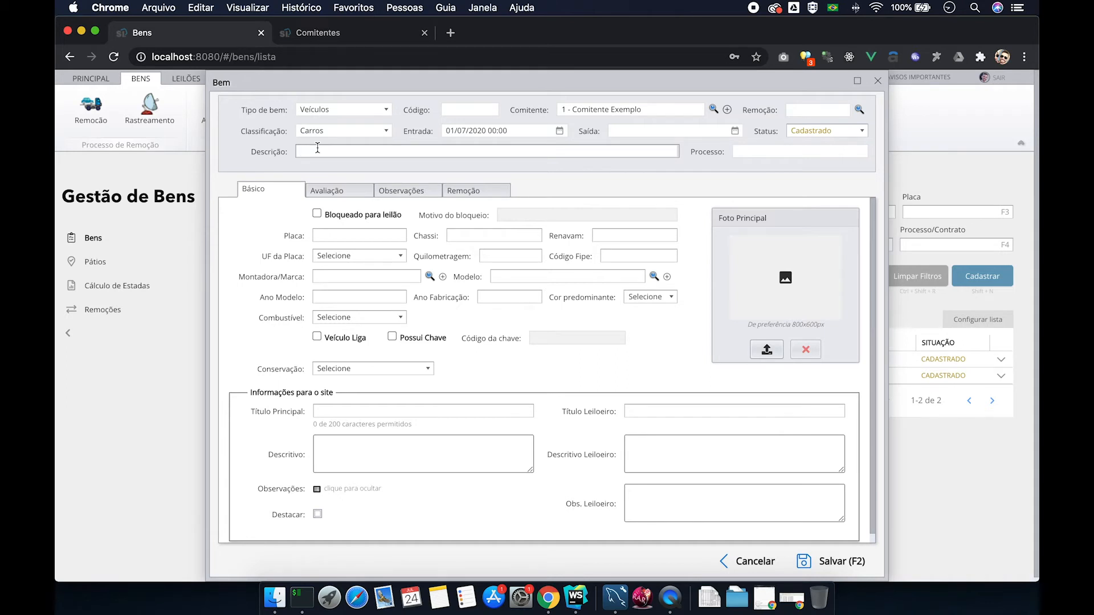
text(VEICULO EXEMPLO)
key(Tab)
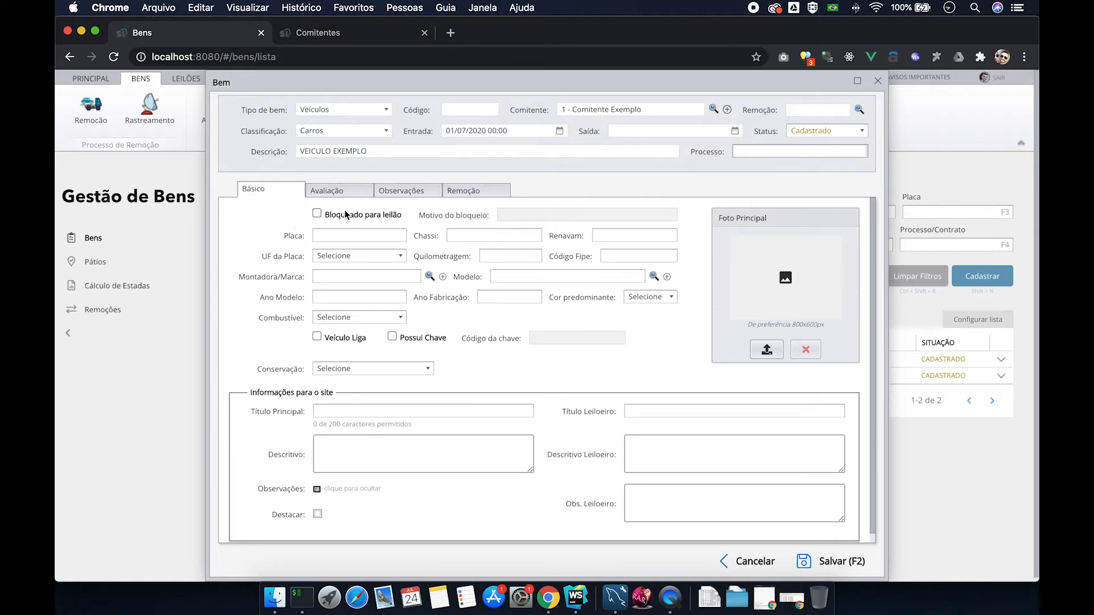
Step: Fill in the vehicle's plate as XXXXXXXX, its chassis as 1233 and its Renavam as 123
click(354, 237)
text(XXXXXXXX)
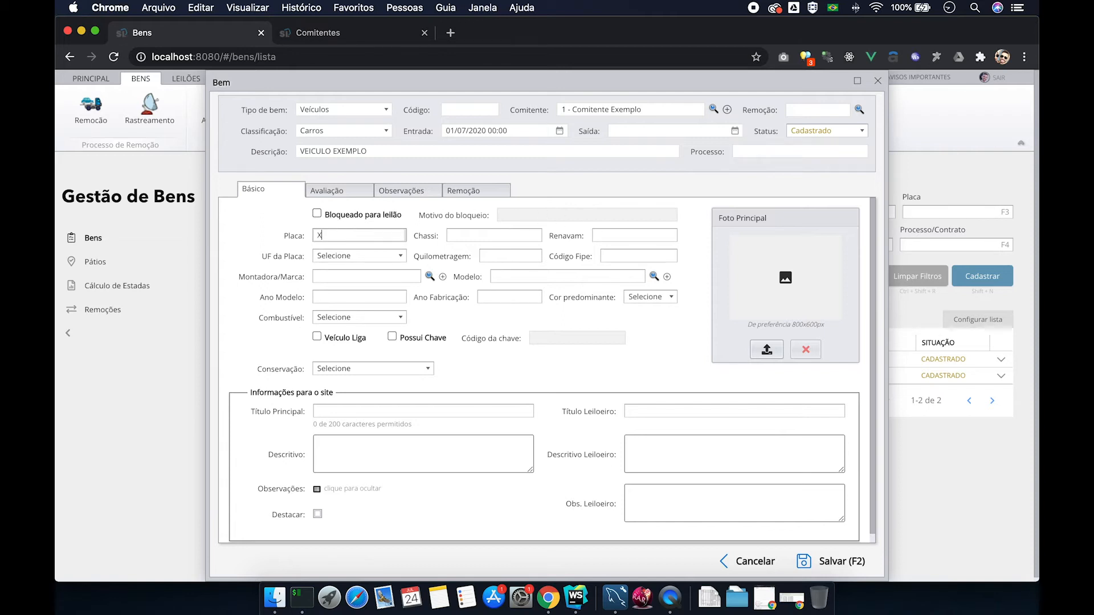
click(472, 235)
text(1233)
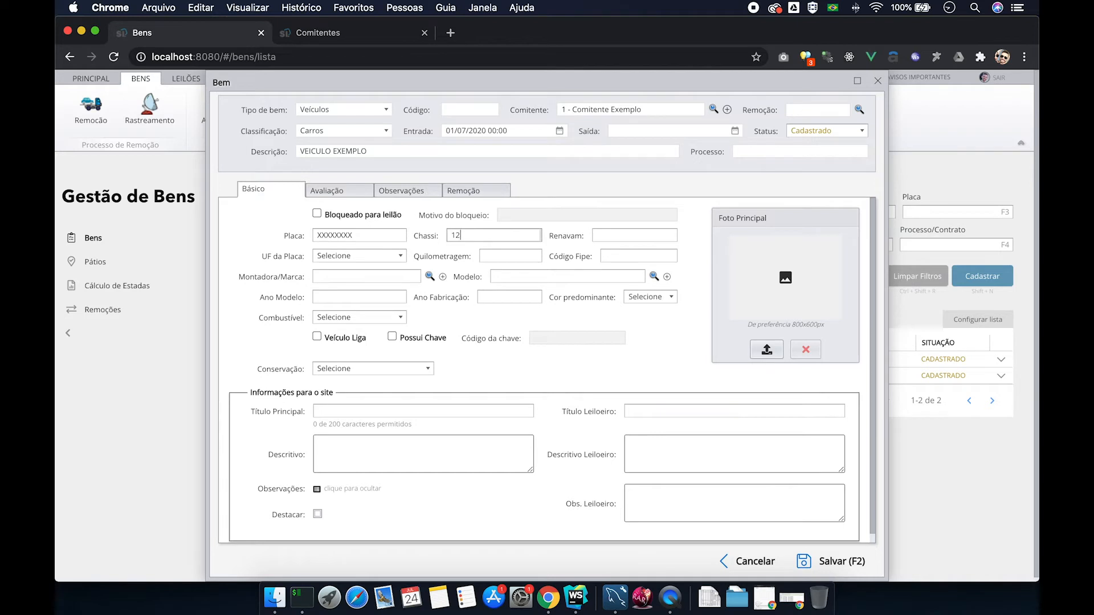
click(621, 236)
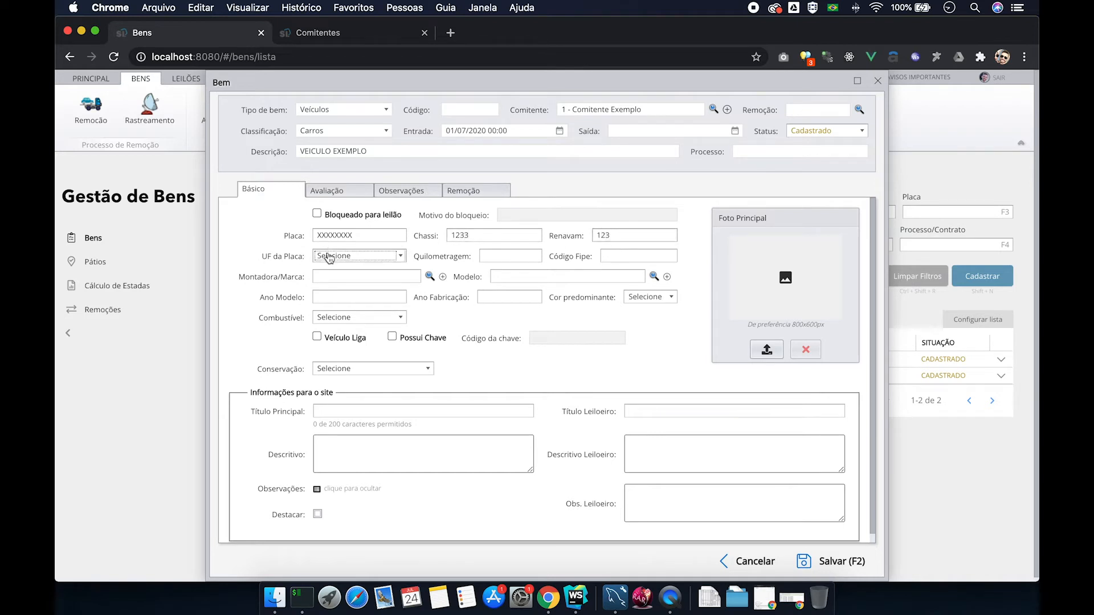
Step: Set the plate's state to MG, and both the mileage and the Fipe code to 123
click(342, 256)
click(342, 258)
click(525, 255)
text(1)
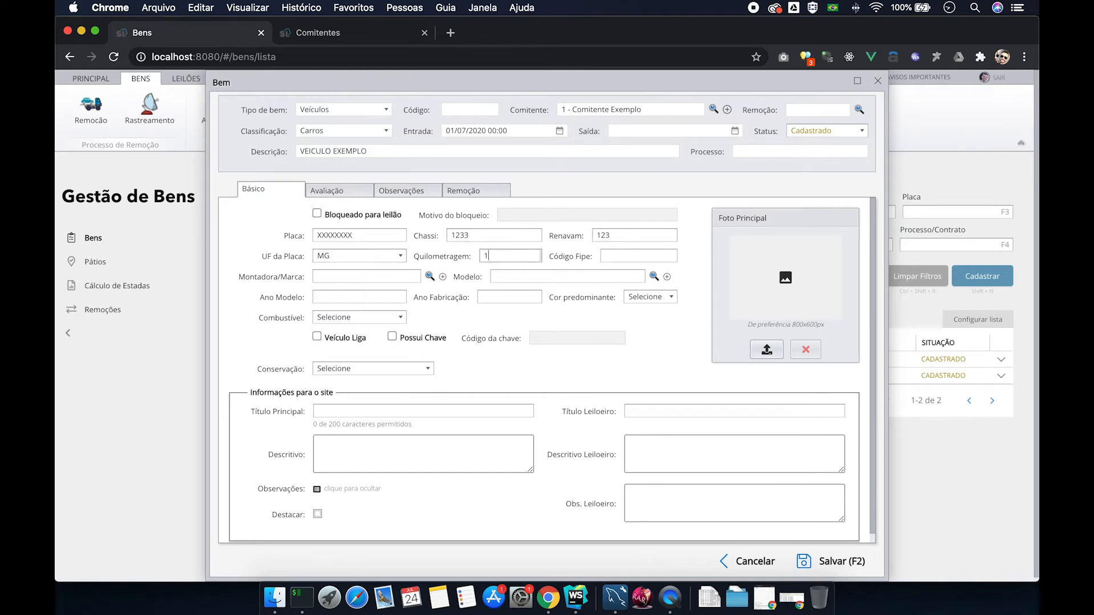
text(23)
click(652, 255)
text(123)
Step: Check the brand search, then start a new brand record with the description FIAT and review the available asset types
click(430, 277)
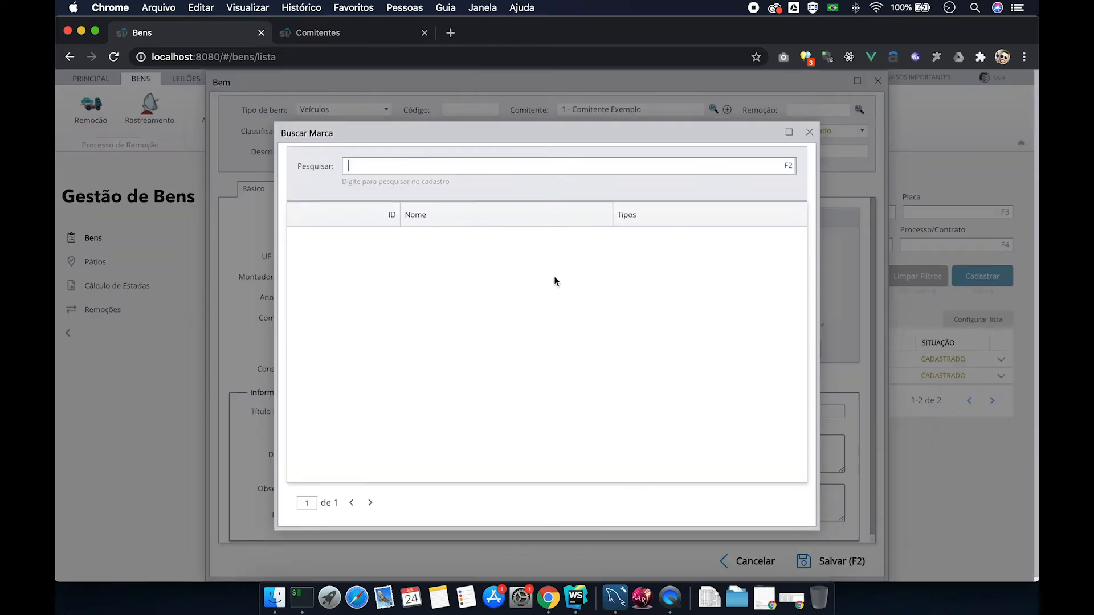
click(810, 132)
click(443, 277)
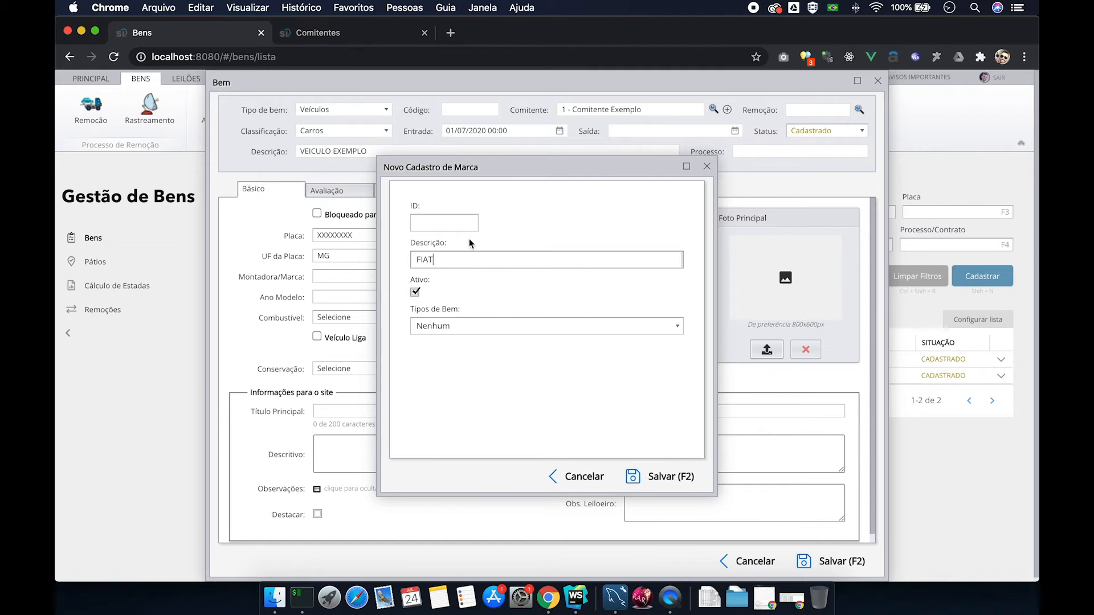
click(442, 326)
click(387, 306)
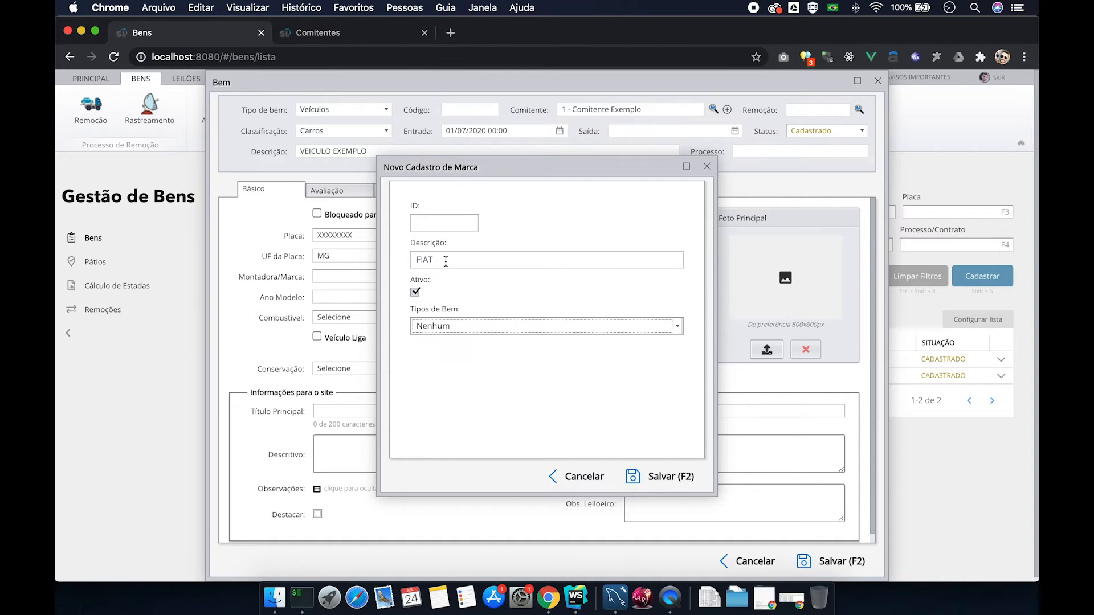
click(456, 327)
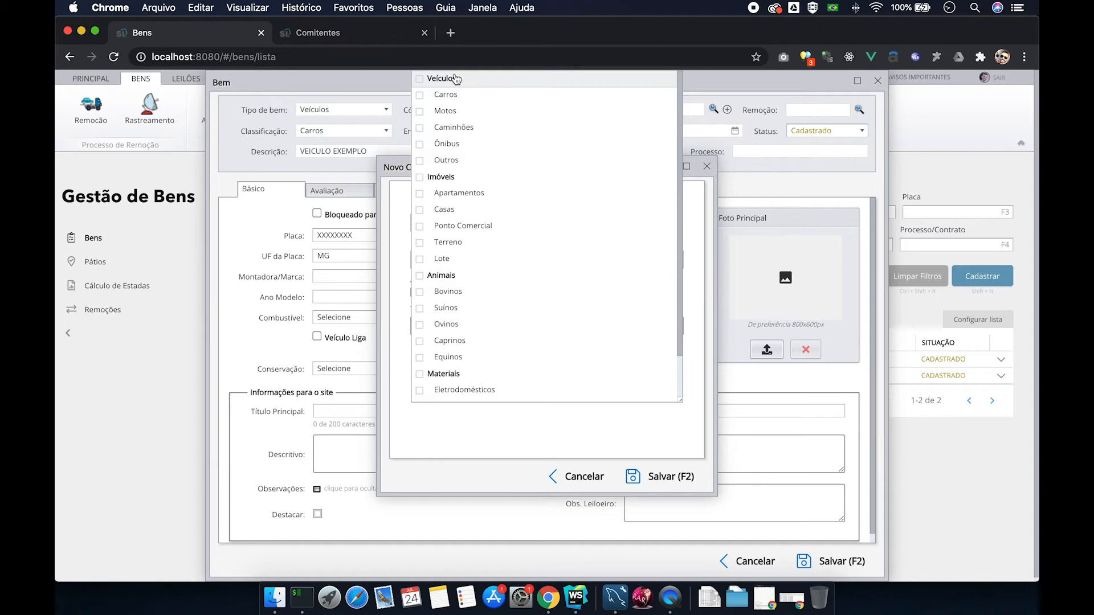
click(394, 344)
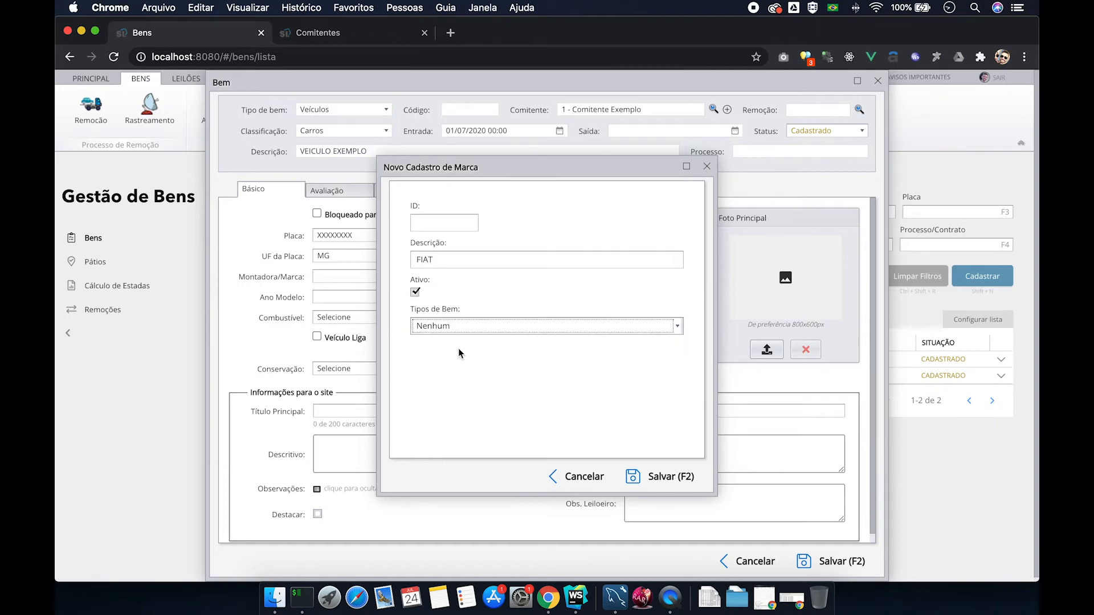
Step: Set the asset type of the new FIAT brand to Veículos
click(455, 327)
click(420, 79)
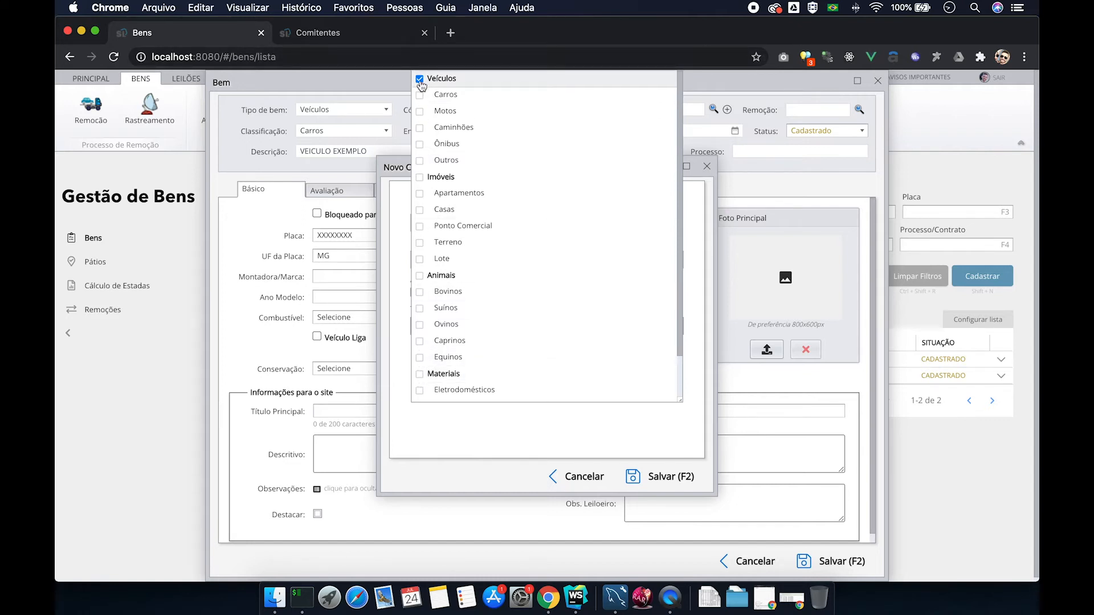
click(397, 357)
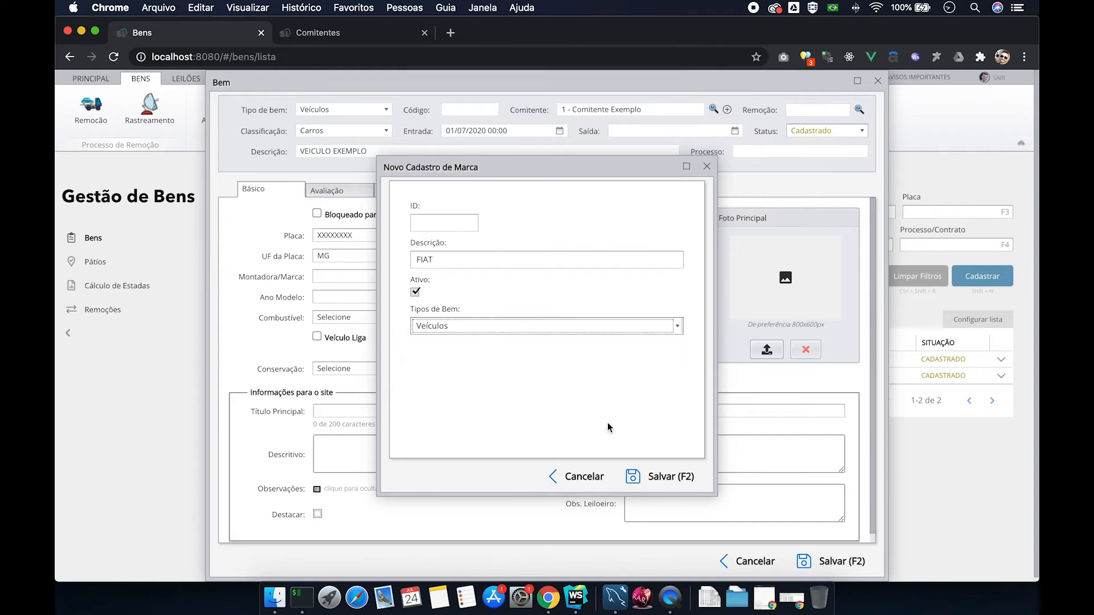
Step: Try adding Materiais to the brand's asset types and remove it again
click(537, 329)
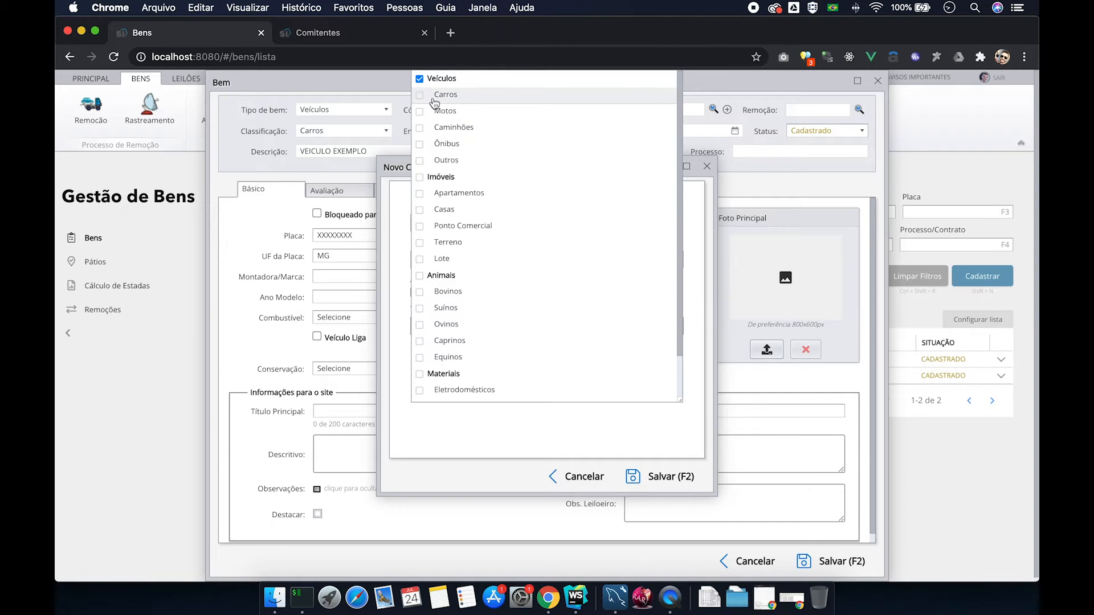
click(420, 375)
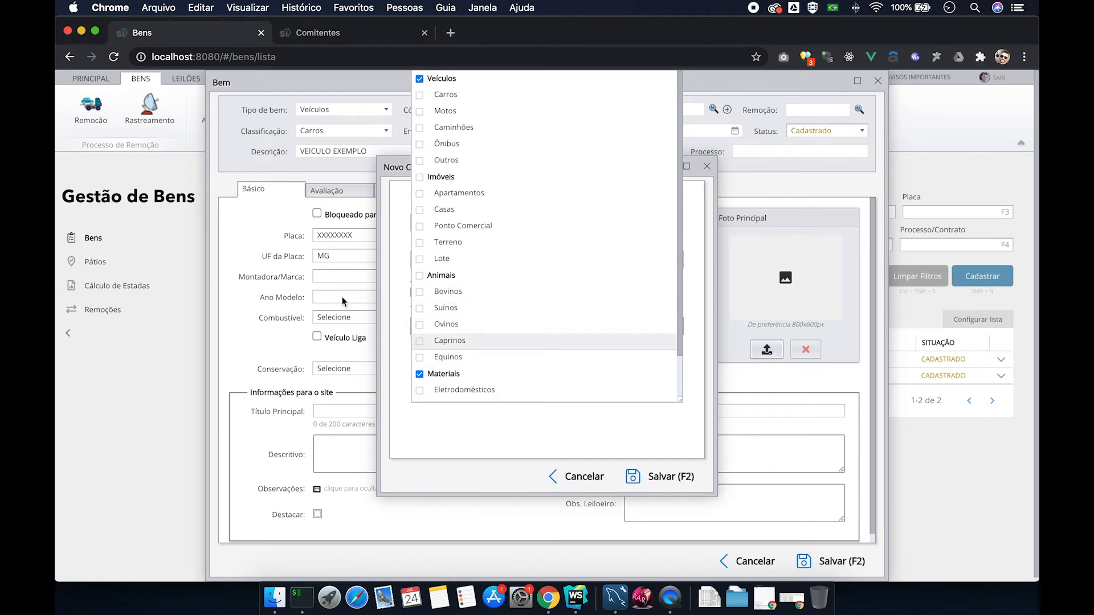
click(419, 377)
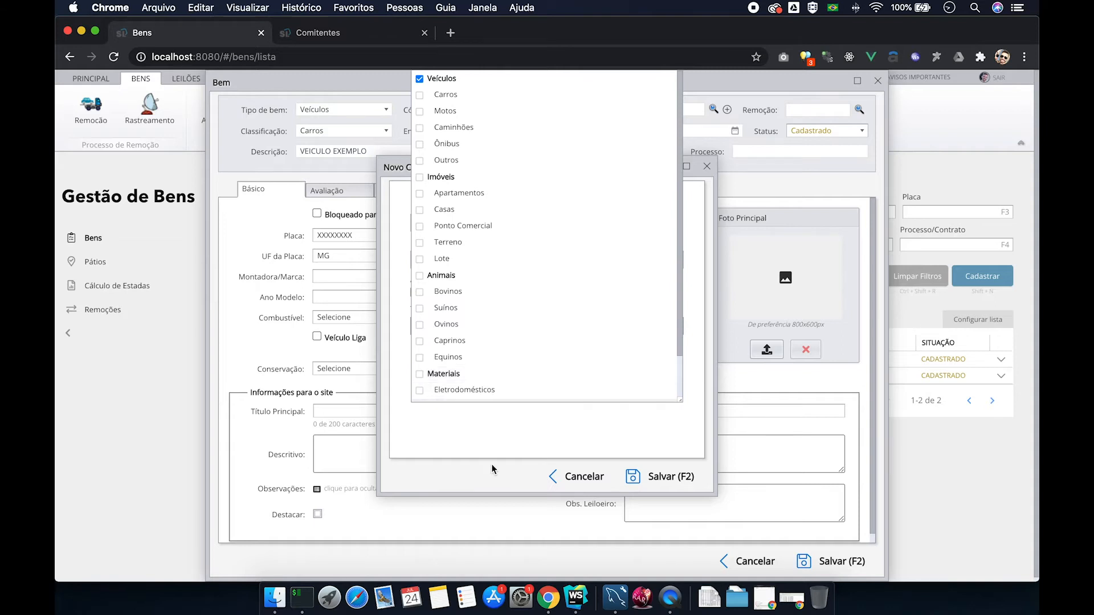
Step: Save the new brand and assign FIAT as the vehicle's Montadora/Marca
click(477, 441)
click(692, 480)
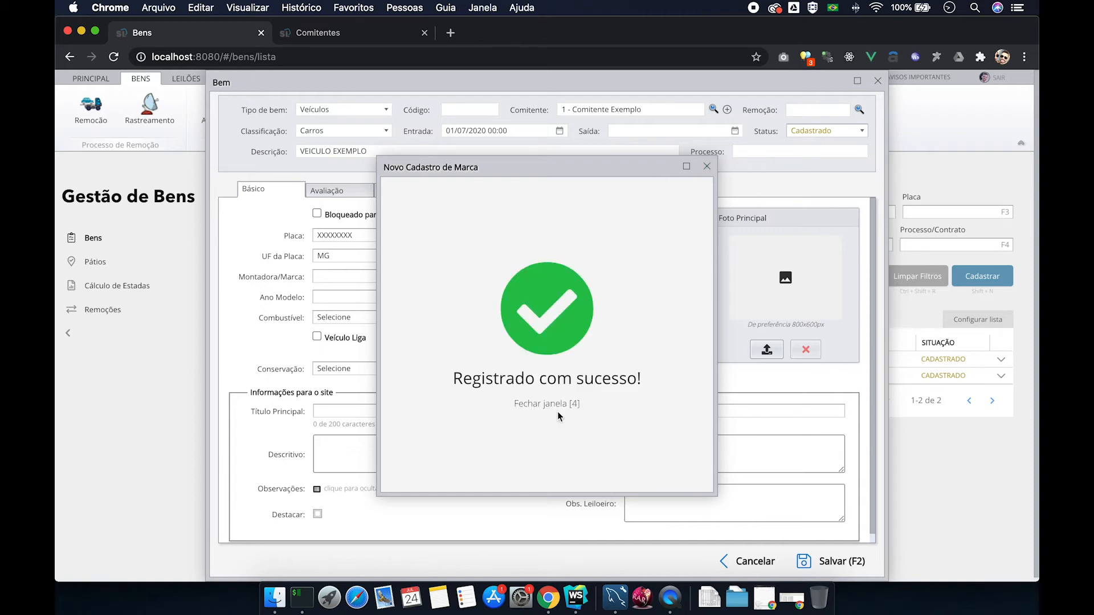
click(551, 405)
click(428, 277)
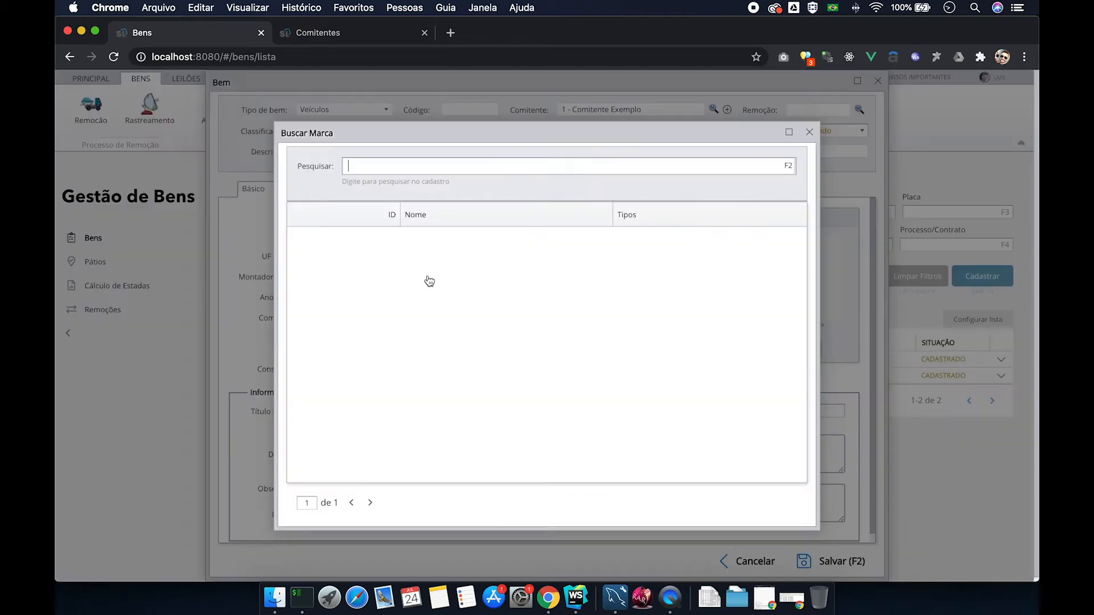
key(Return)
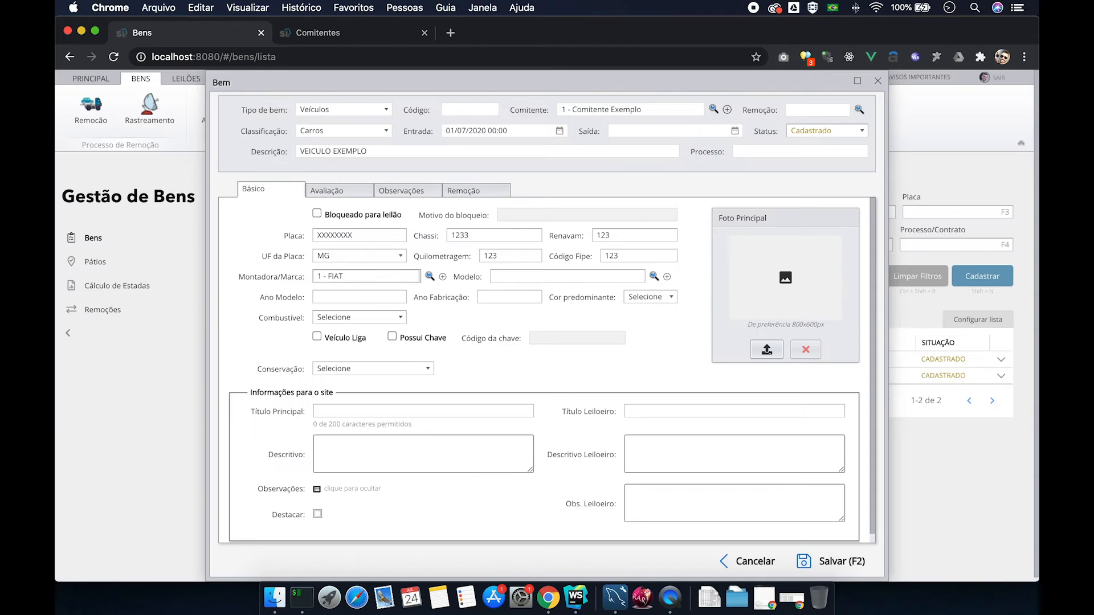
Step: Look at the brand search again and browse through the entries of the comitente search
click(430, 277)
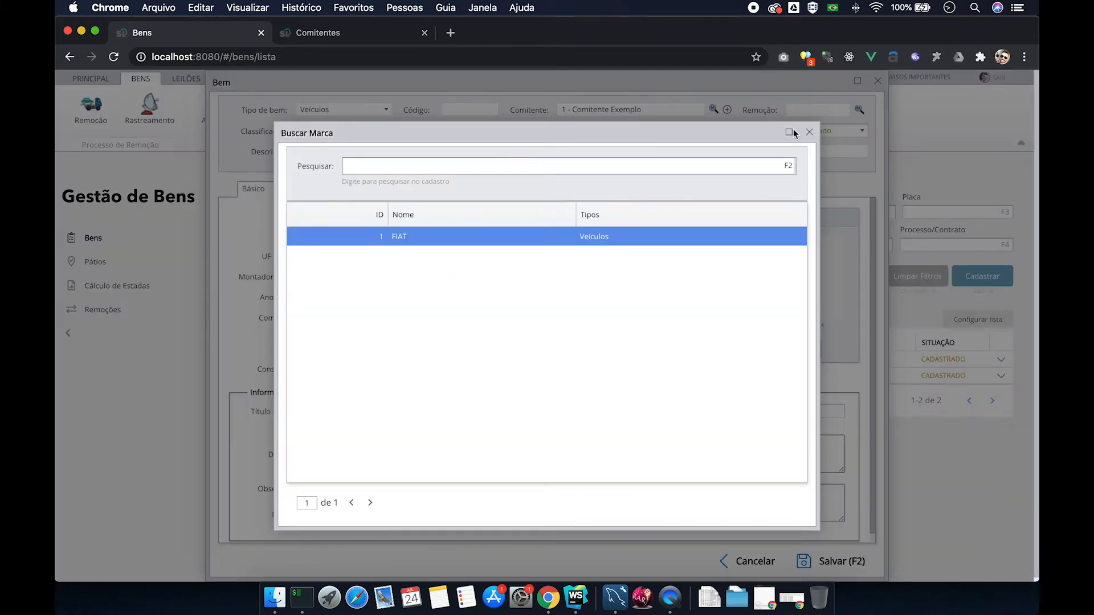
click(814, 135)
click(714, 110)
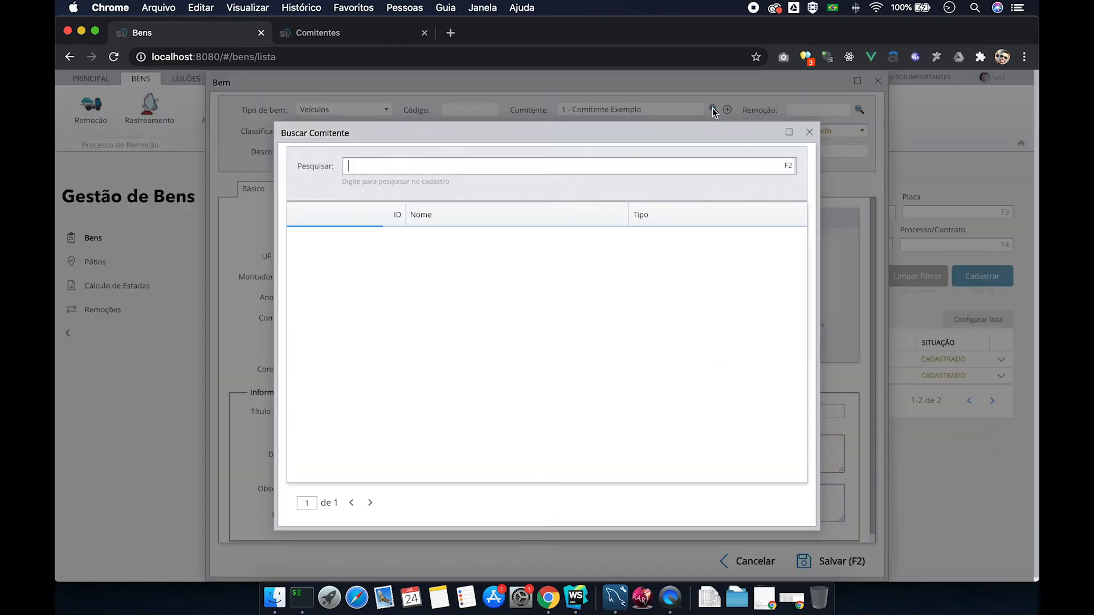
key(Down)
key(Up)
key(Down)
key(Up)
key(Down)
key(Up)
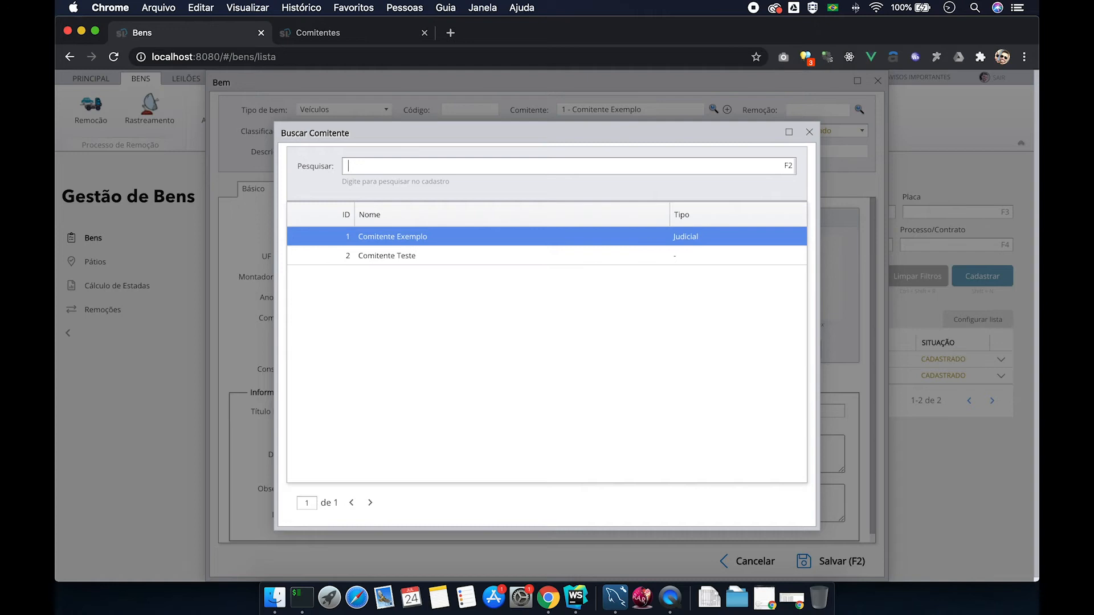
Step: Search the comitentes for TESTE, clear the search and return to the asset form with Comitente Exemplo
text(TESTE)
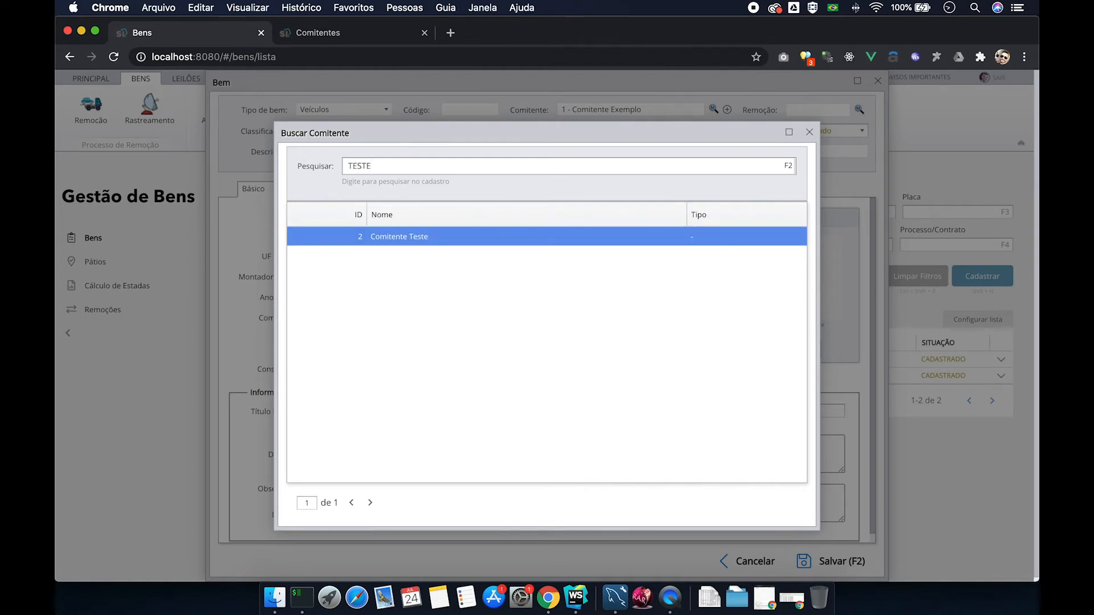
key(BackSpace)
key(BackSpace)
key(BackSpace)
key(BackSpace)
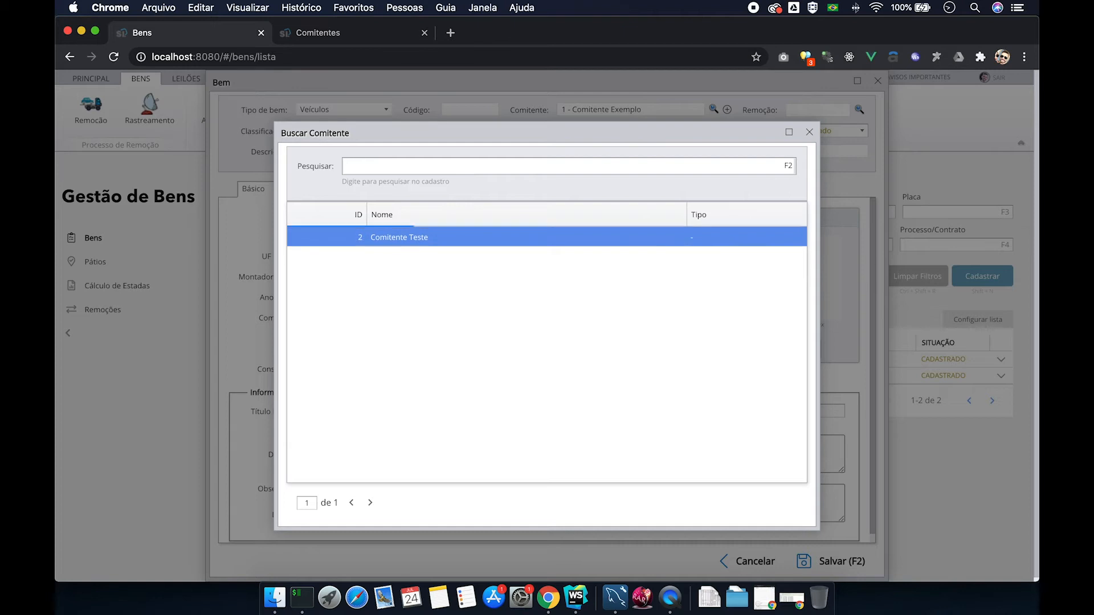
key(Return)
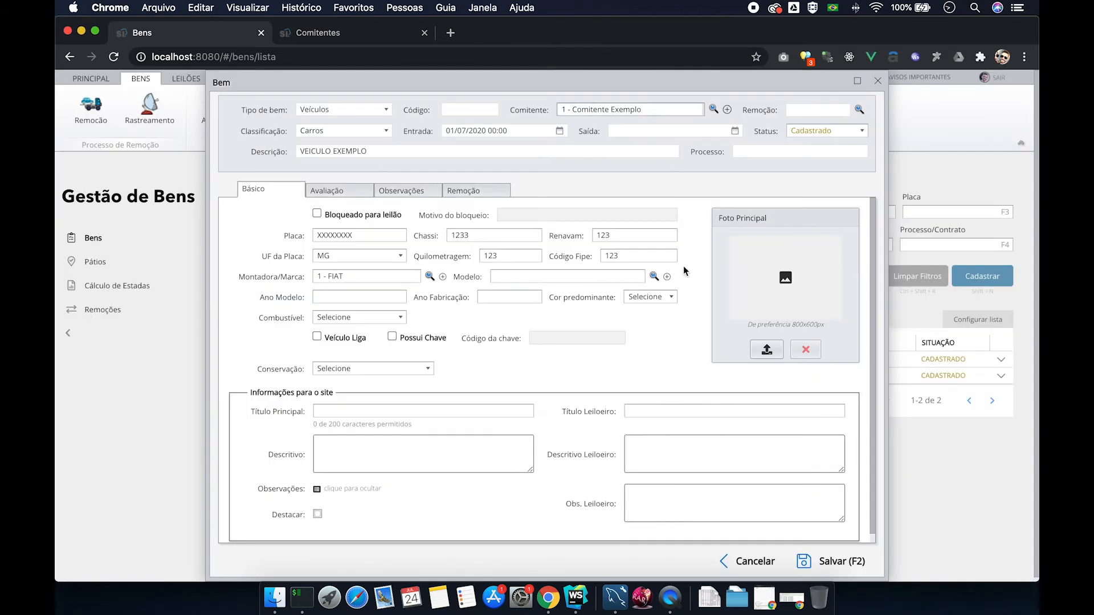
Step: View the details of the assigned brand and look at the model search
click(335, 276)
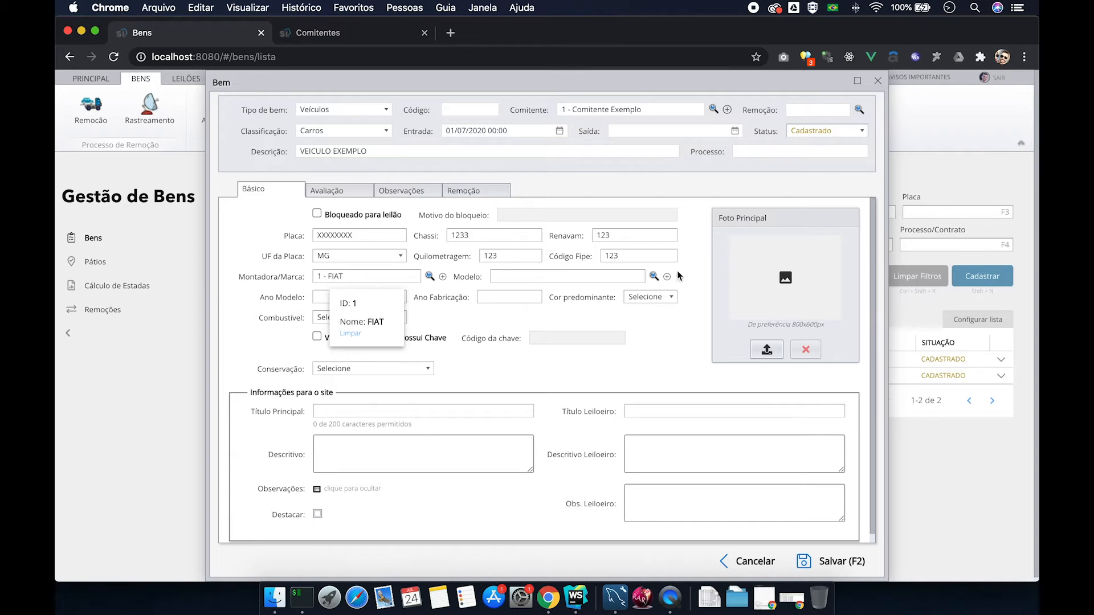
click(654, 277)
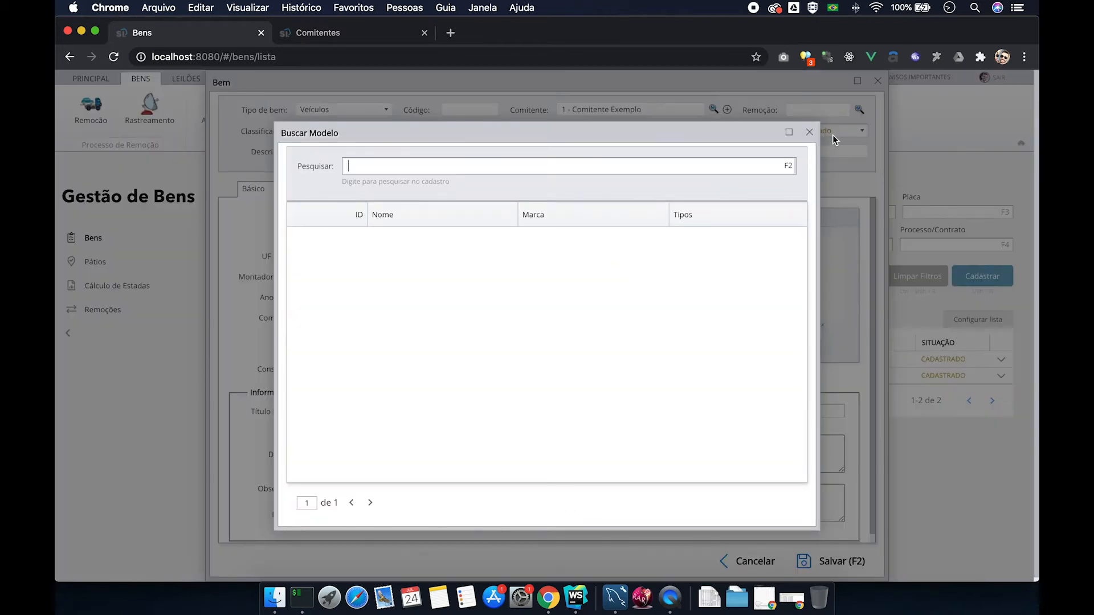
click(810, 131)
Step: Start a new model record with the description STRADA and assign FIAT as its brand
click(667, 278)
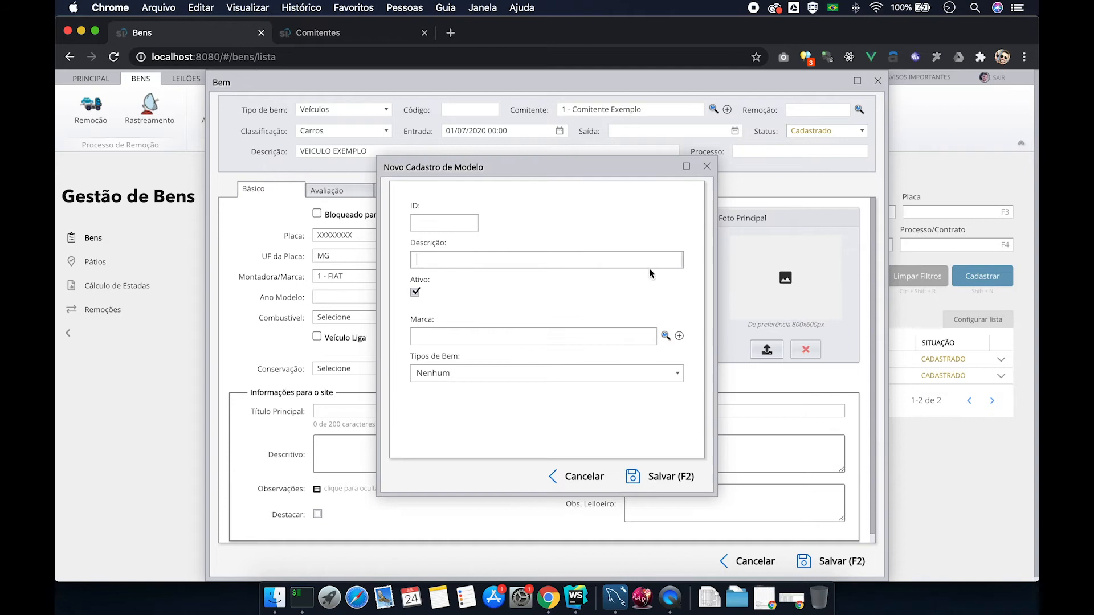
text(STRADA)
click(665, 337)
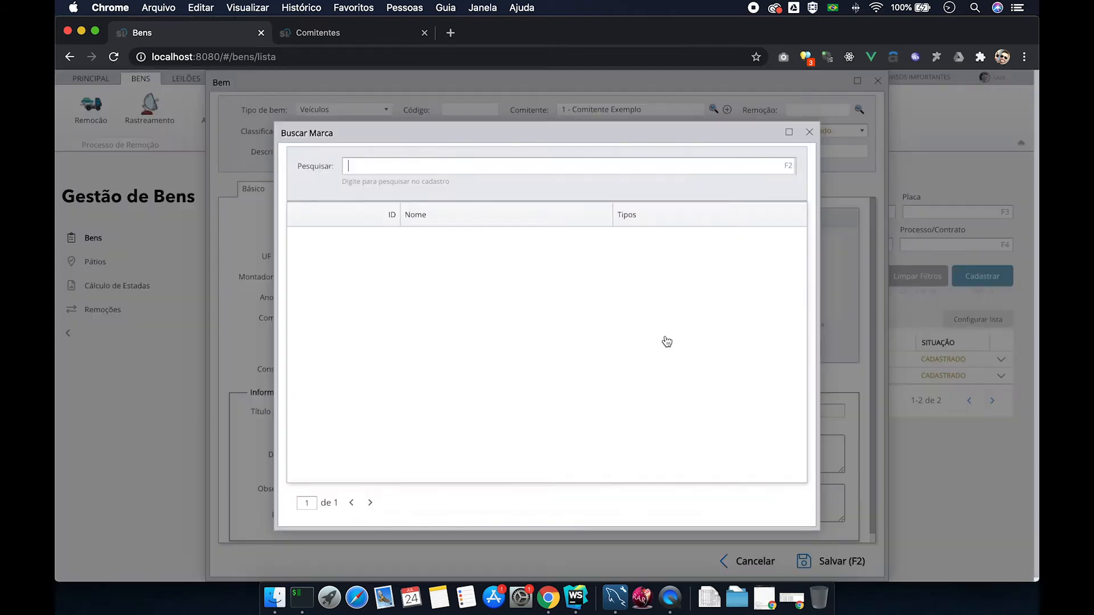
double_click(416, 238)
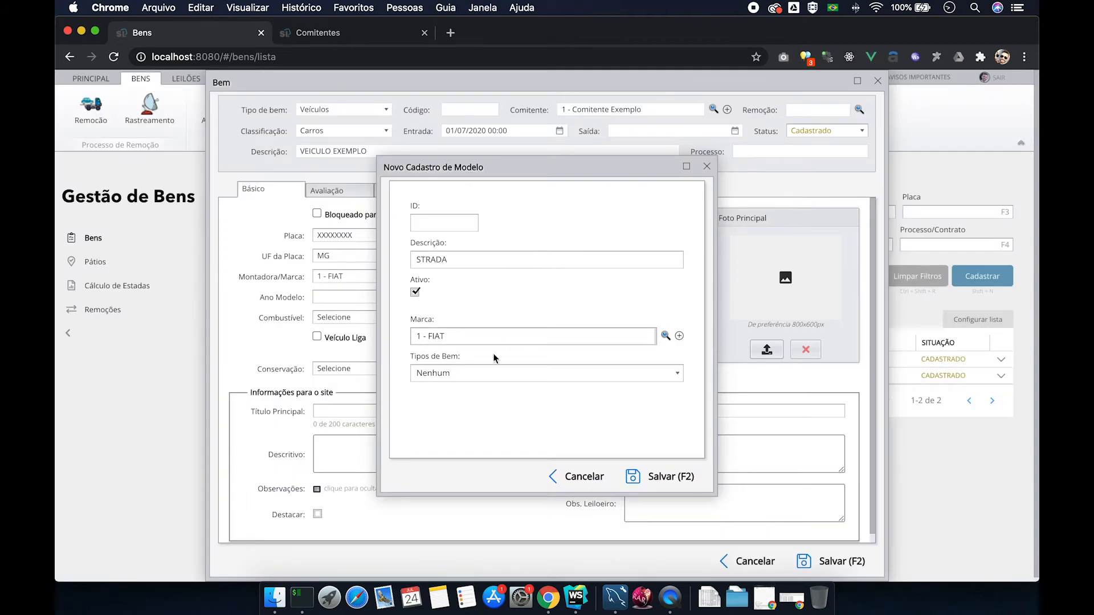
Step: Set the STRADA model's asset type to Veículos
click(553, 374)
click(420, 80)
click(627, 449)
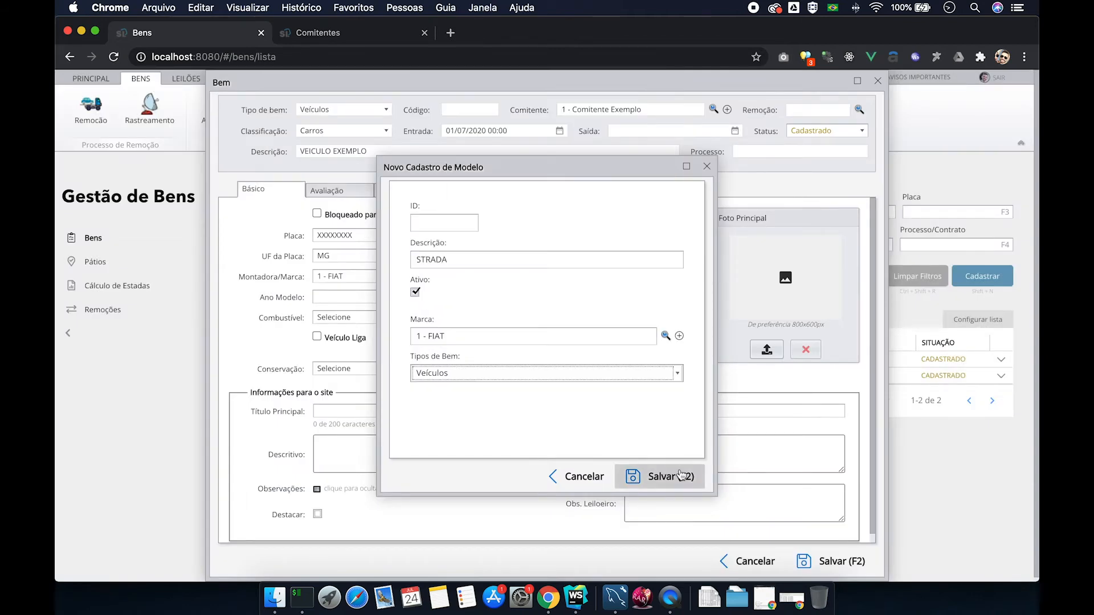
Step: Restrict the STRADA model's asset type to Carros only and save the new model
click(681, 373)
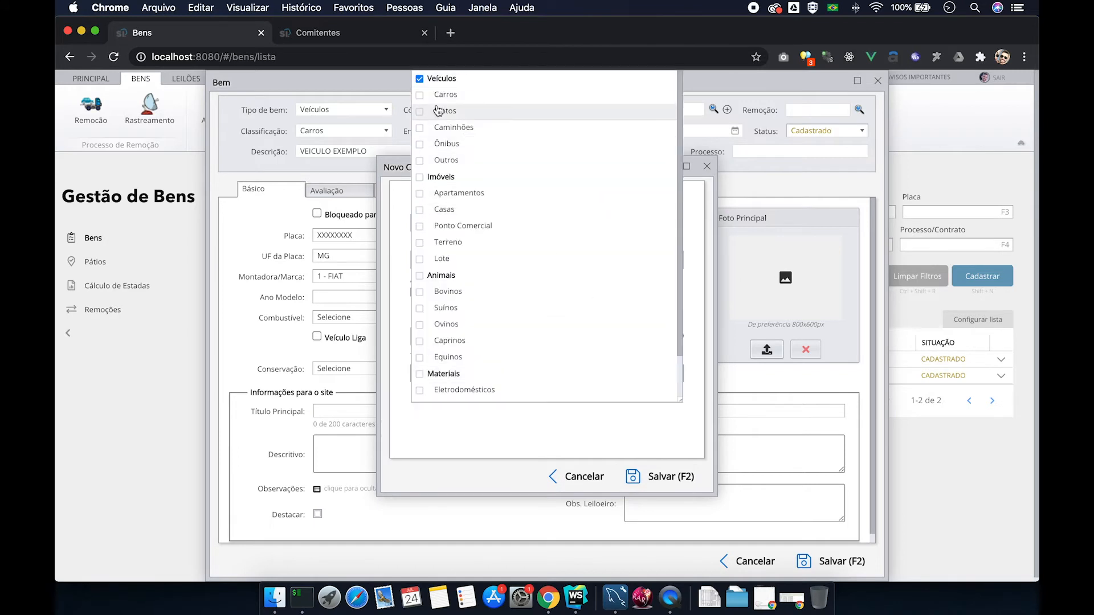
click(420, 96)
click(422, 81)
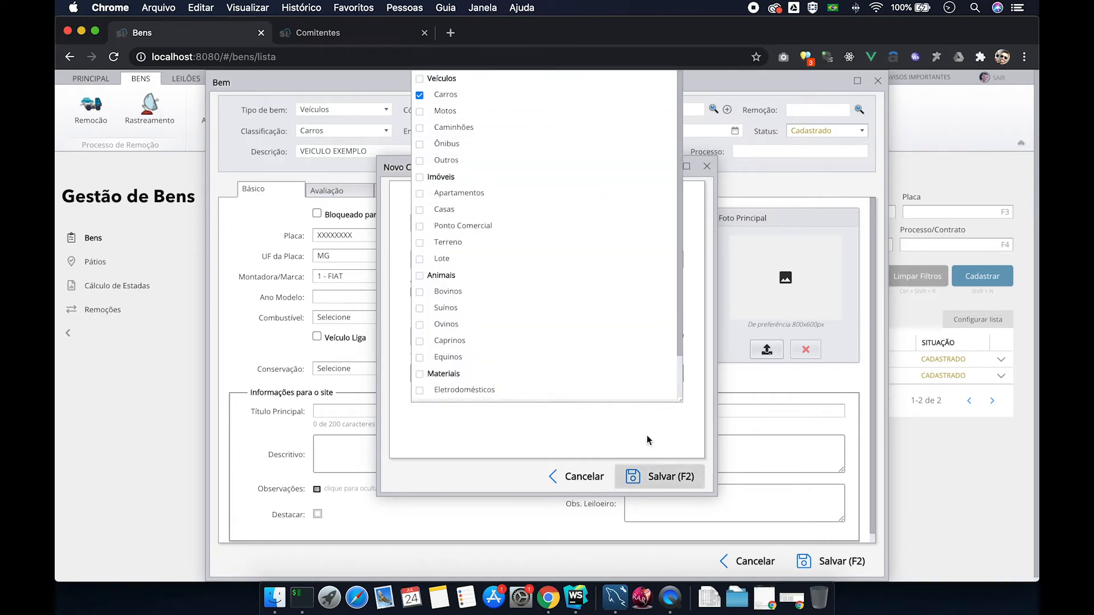
click(678, 452)
click(674, 476)
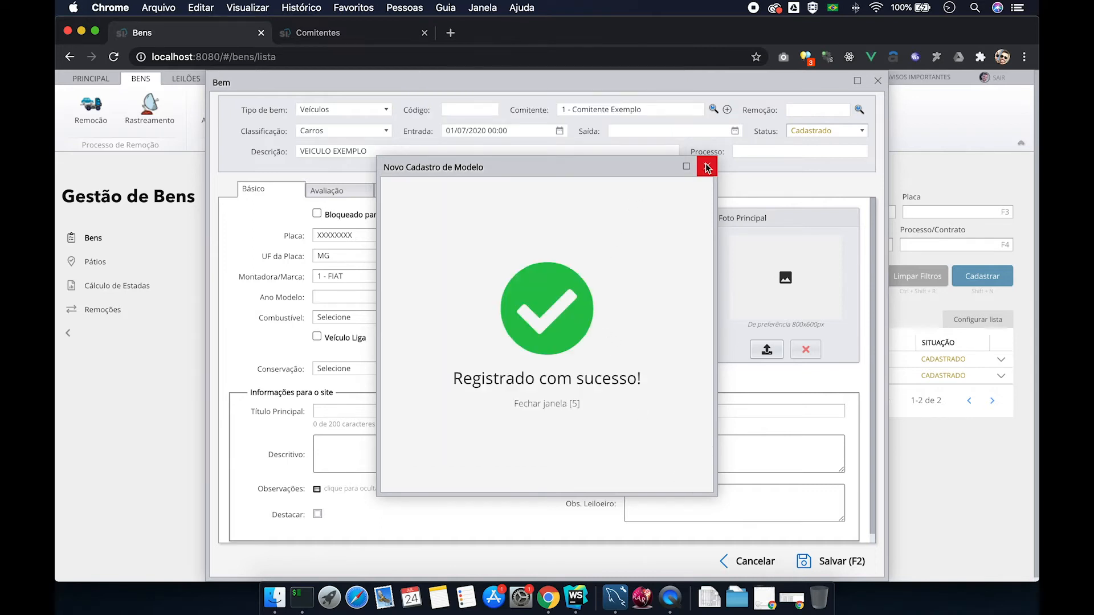
Step: Assign the STRADA model to the vehicle and set both its model year and manufacture year to 2019
click(654, 277)
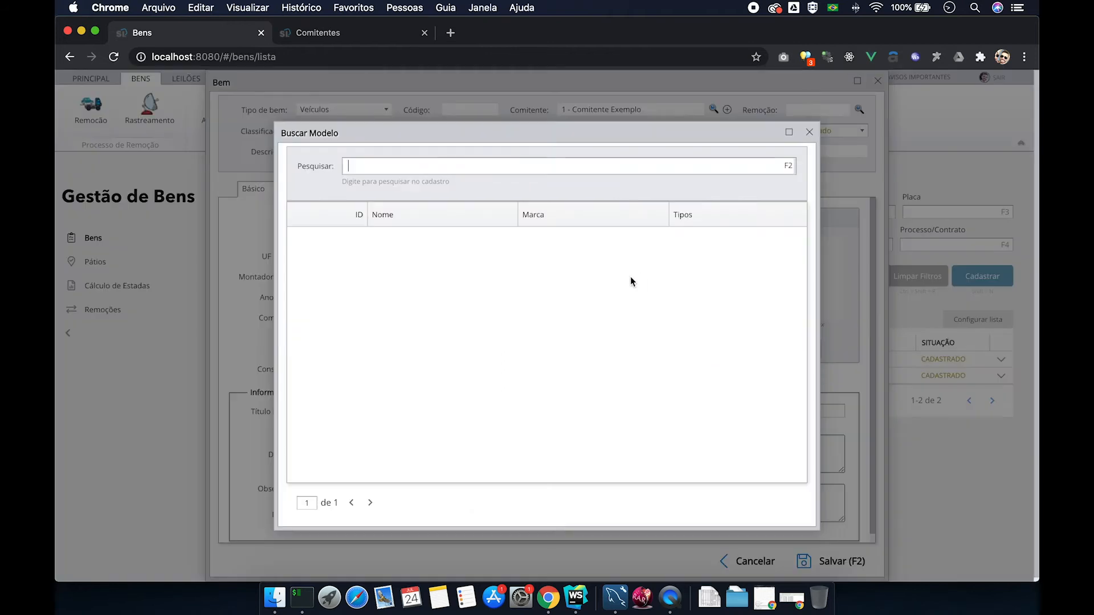
double_click(448, 239)
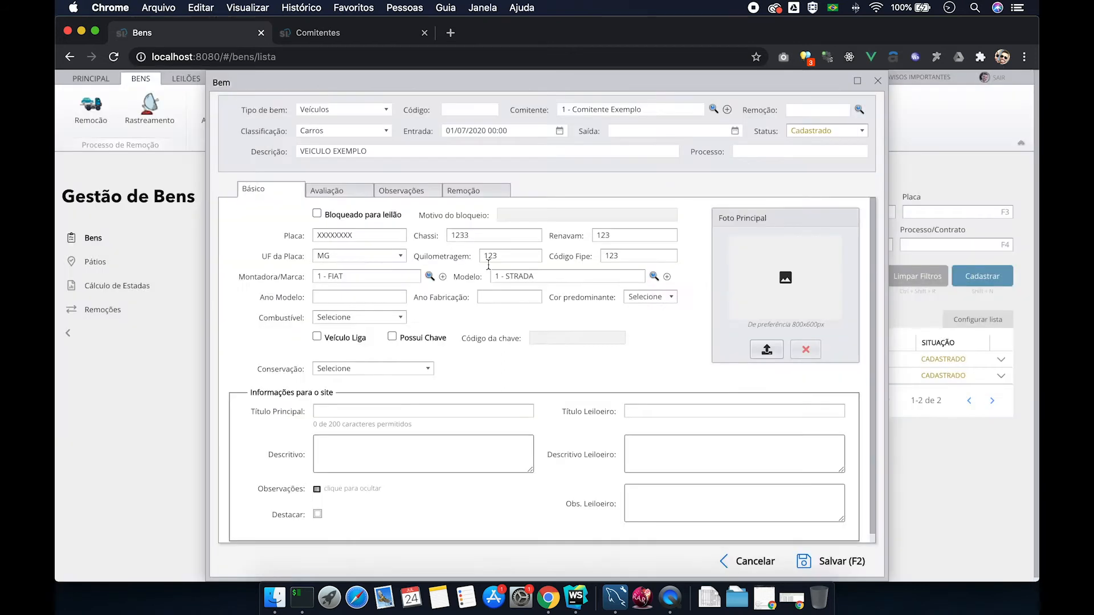
click(332, 299)
text(2019)
key(Tab)
text(20201)
Step: Look at the available predominant colors and fuel types for the vehicle
click(648, 297)
click(648, 297)
click(648, 296)
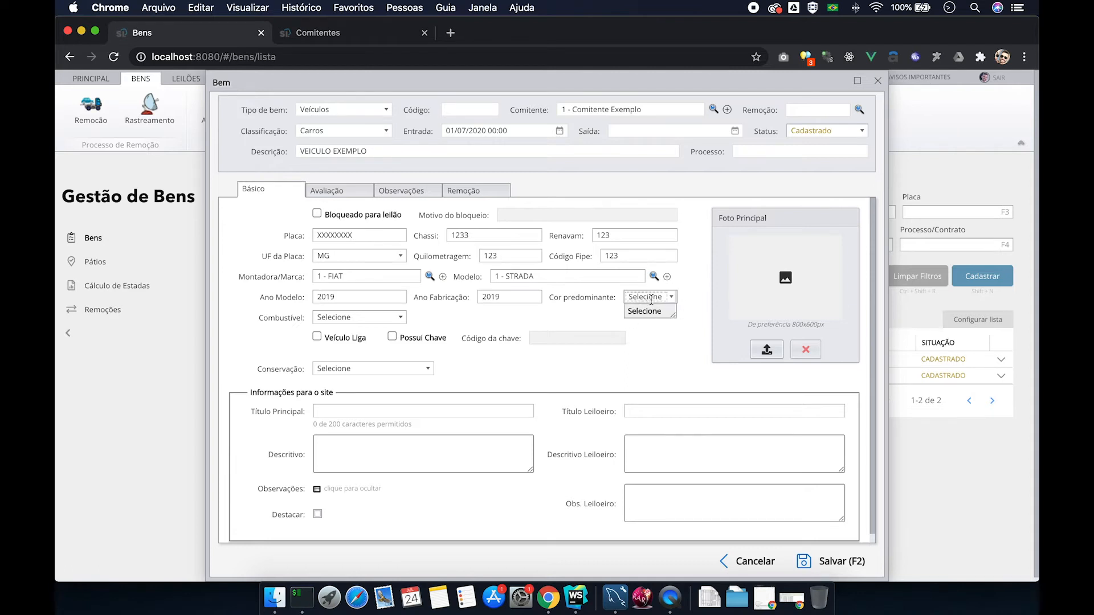
click(651, 297)
click(362, 317)
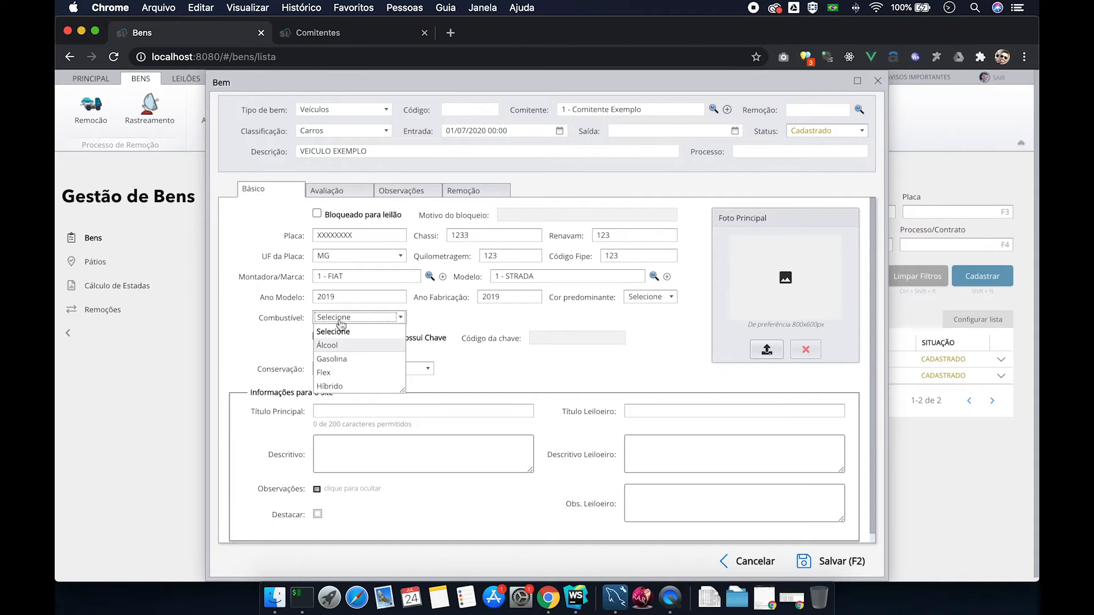
Step: Register a new color type named PRATA in the basic records of the settings
click(321, 41)
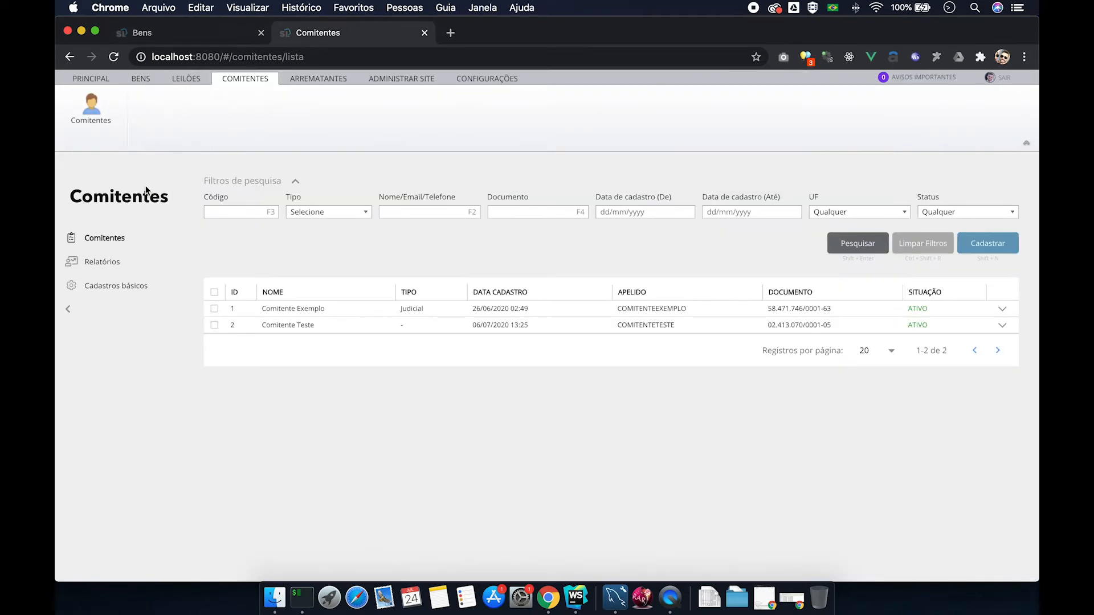
click(476, 81)
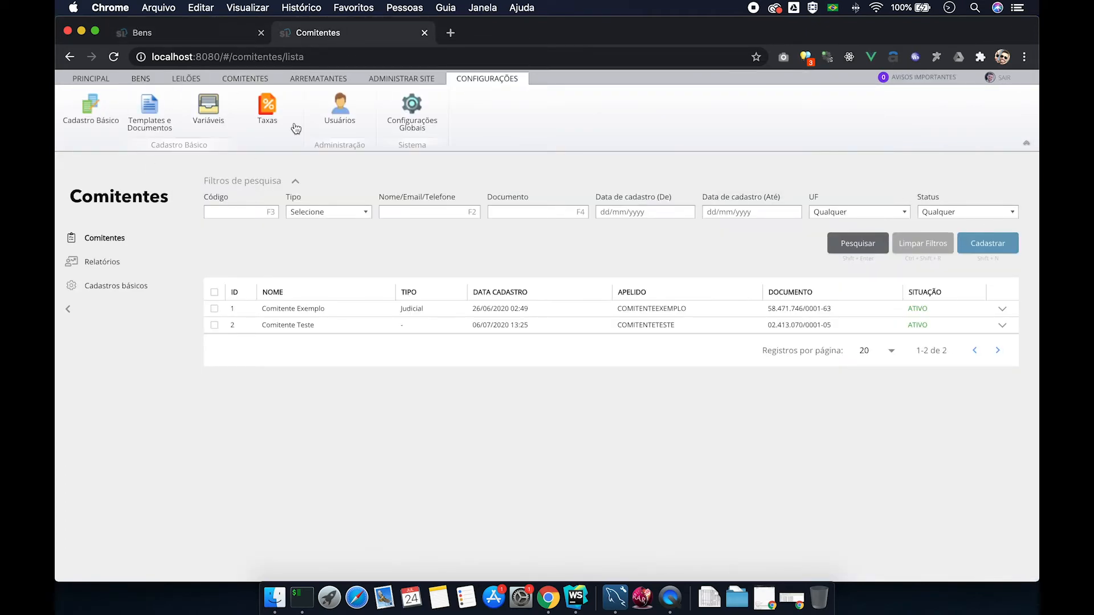
click(92, 114)
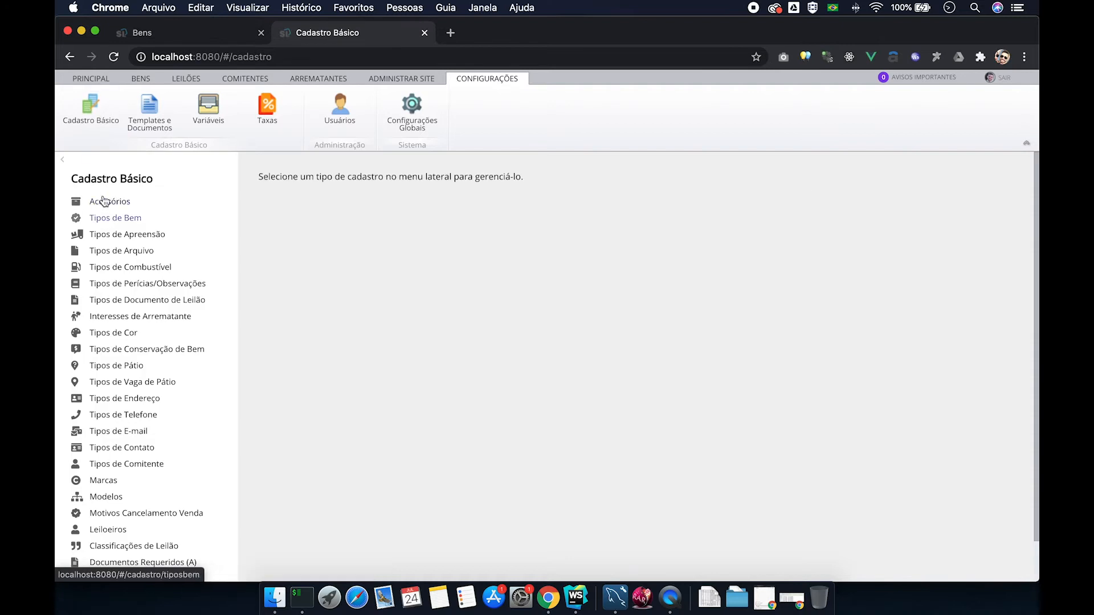
click(113, 333)
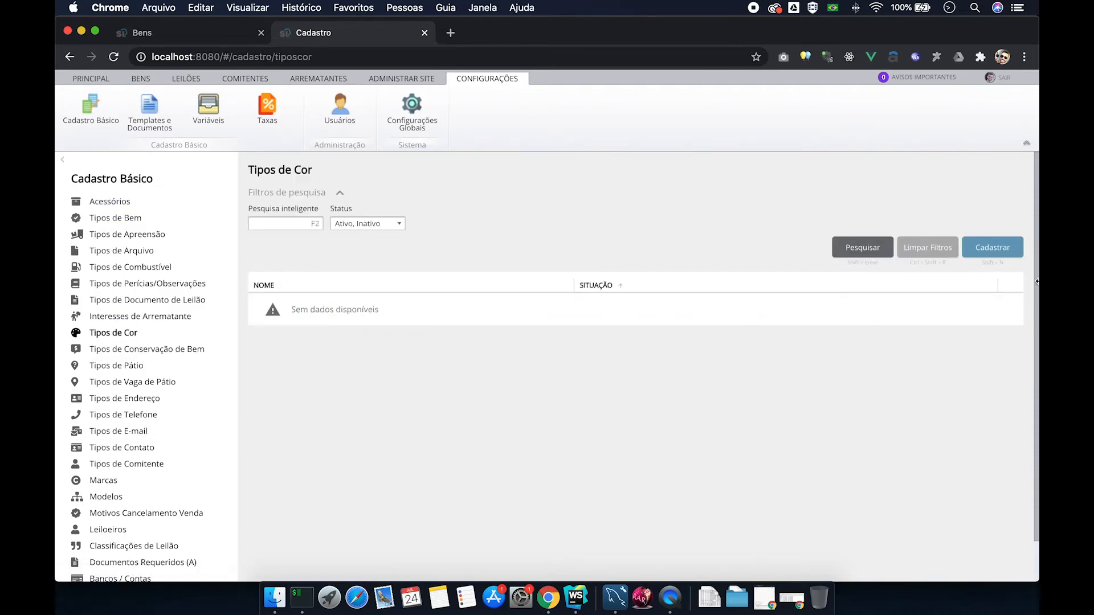
click(992, 250)
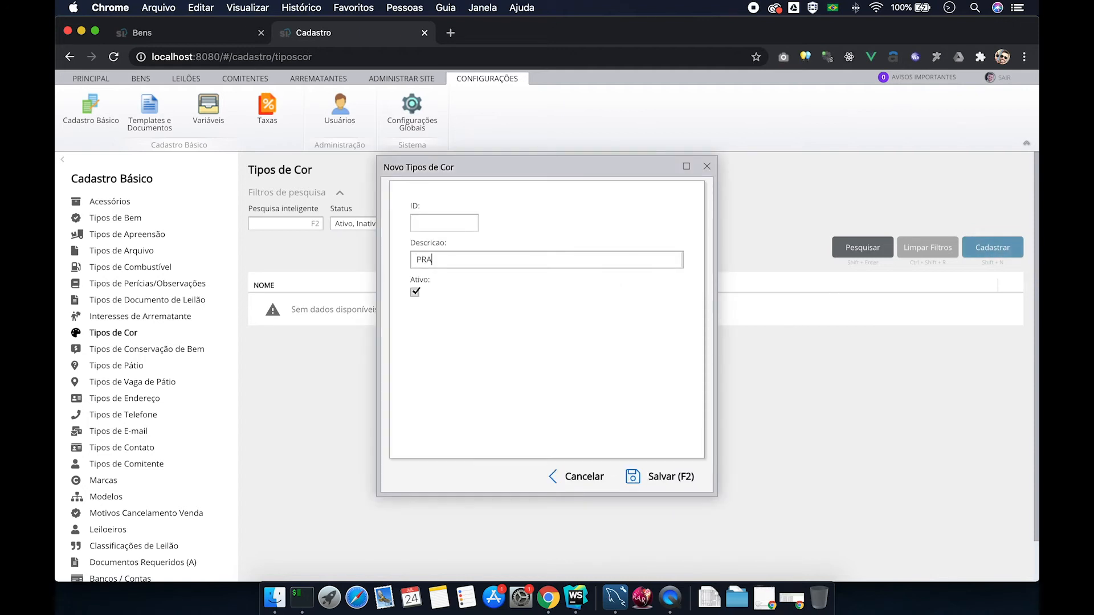
click(668, 481)
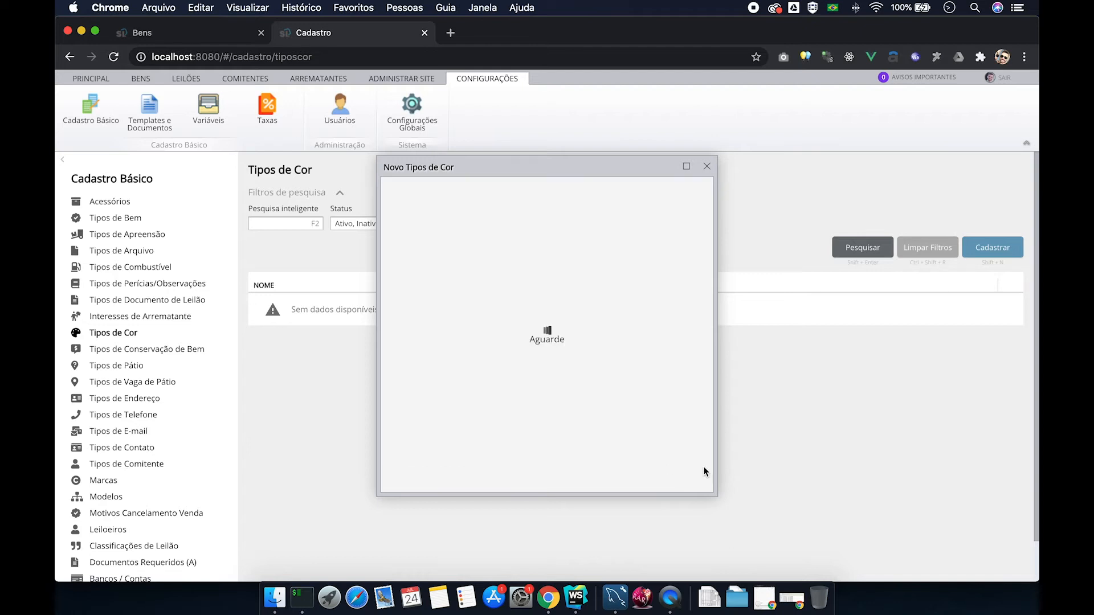
click(706, 168)
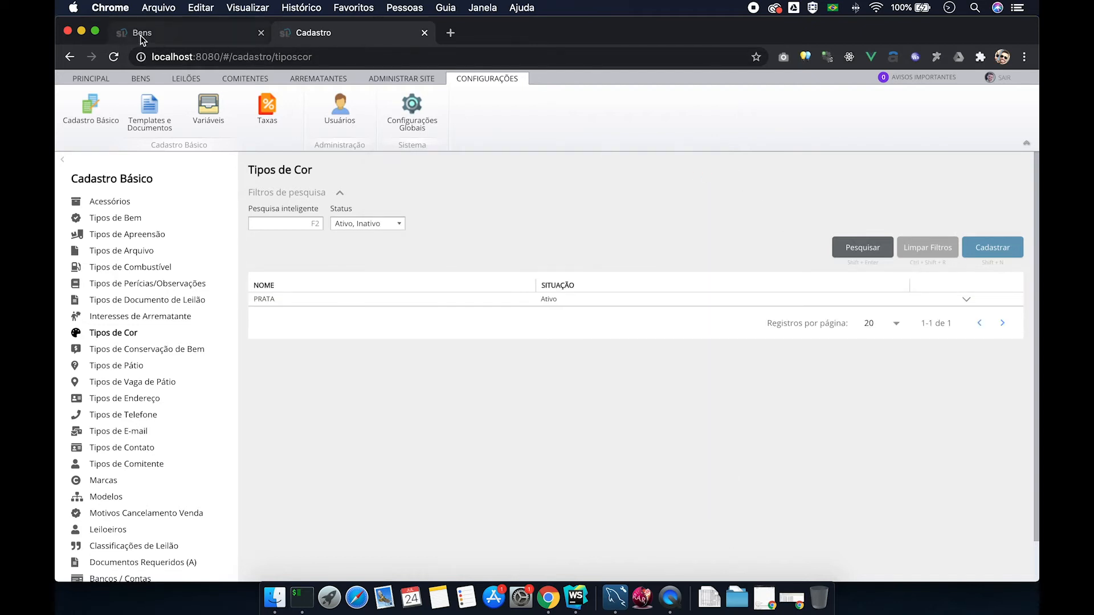
Step: Set the vehicle's fuel to Flex on the asset form and check the available conservation options
click(140, 36)
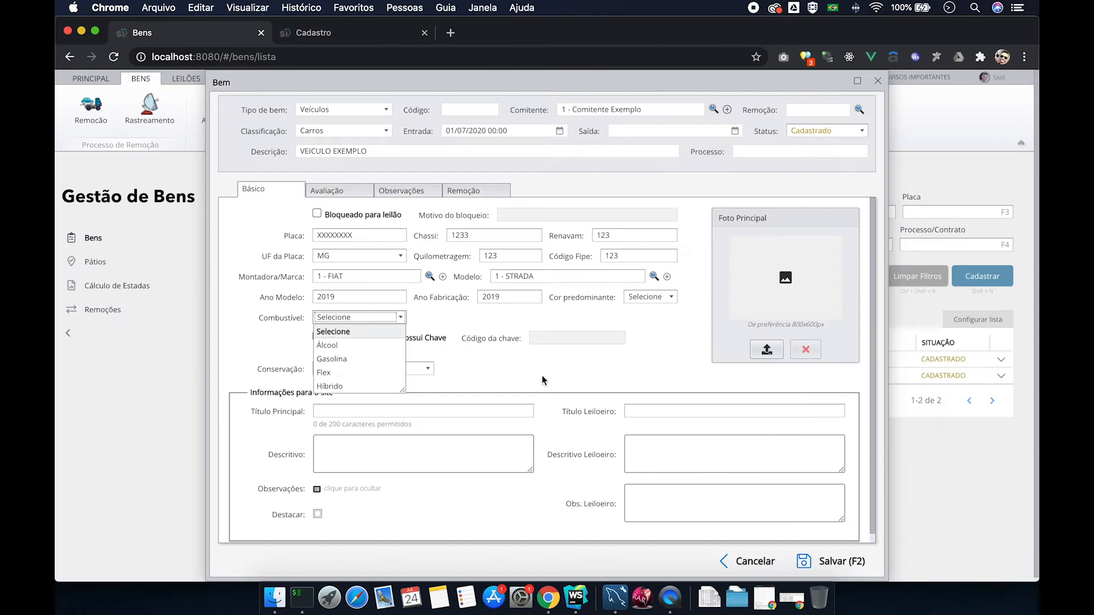
click(341, 373)
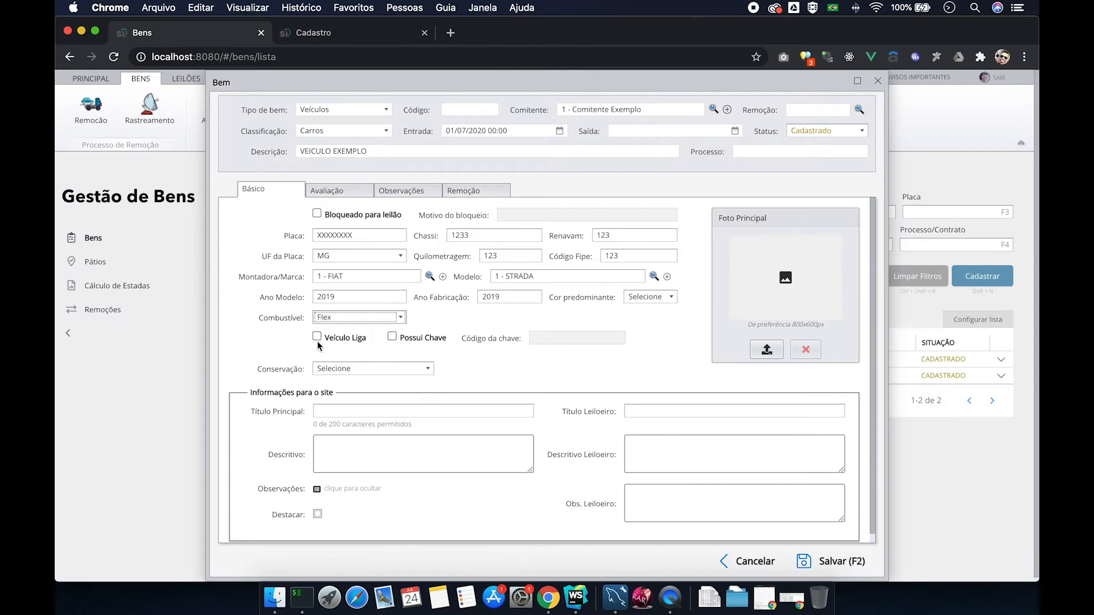
click(338, 367)
click(334, 379)
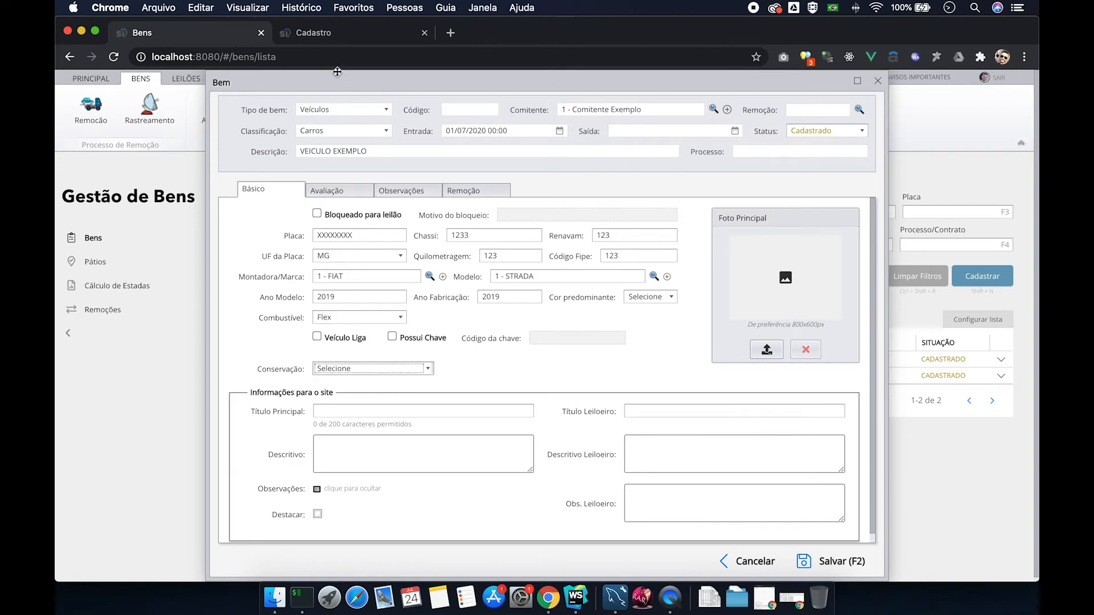
Step: Register a new asset conservation type named SUCATA in the basic records
click(327, 35)
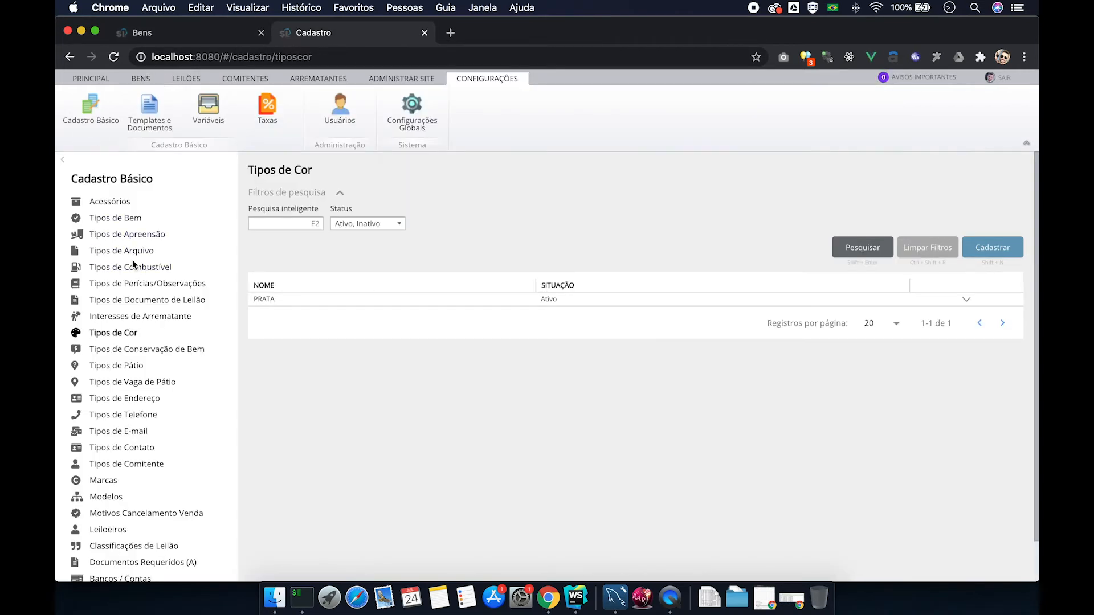
click(132, 350)
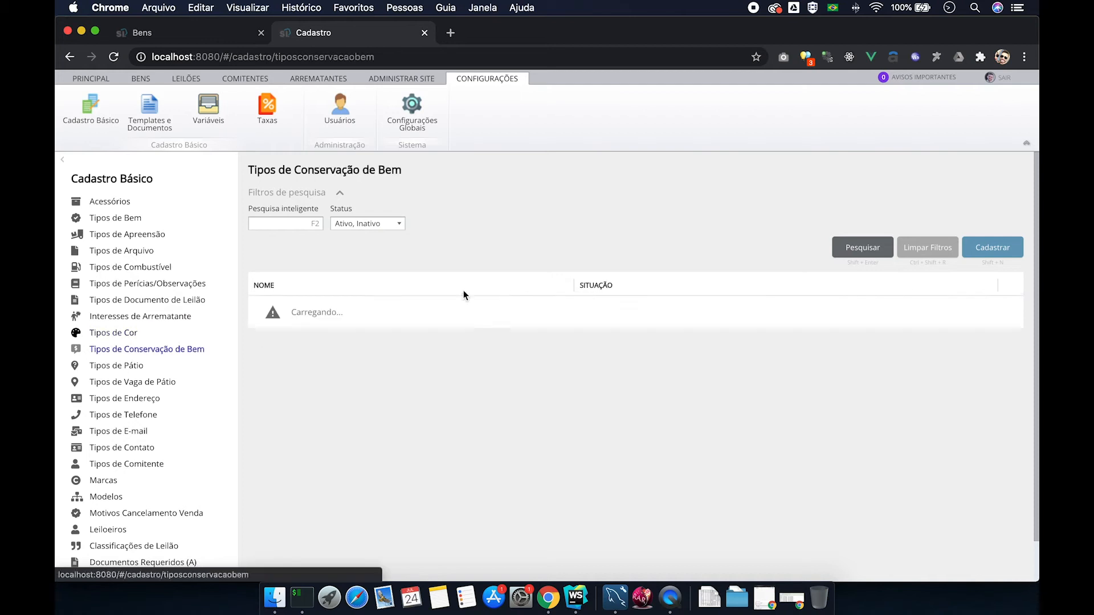
click(1010, 253)
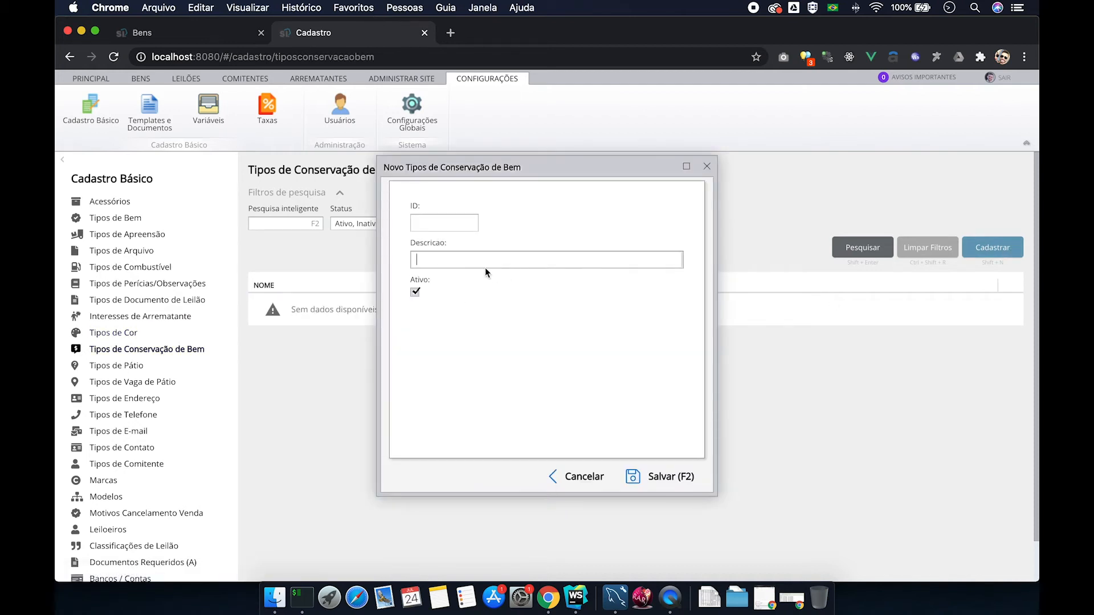
text(SUTA)
text(CATA)
key(F2)
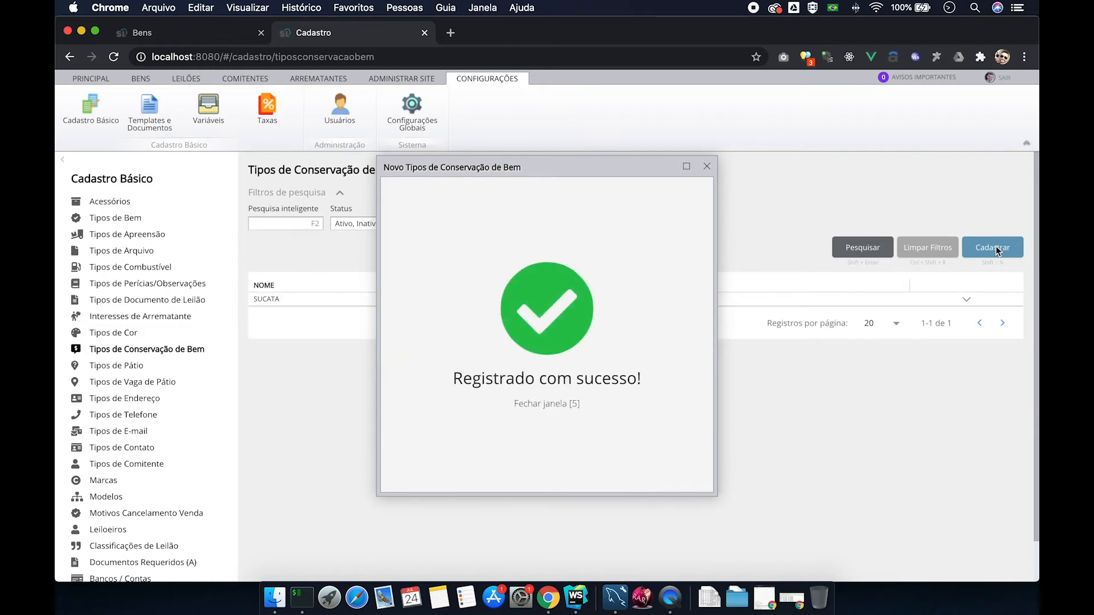
click(707, 166)
Step: Register another asset conservation type named BOM
click(983, 249)
text(BOM)
click(656, 477)
click(707, 166)
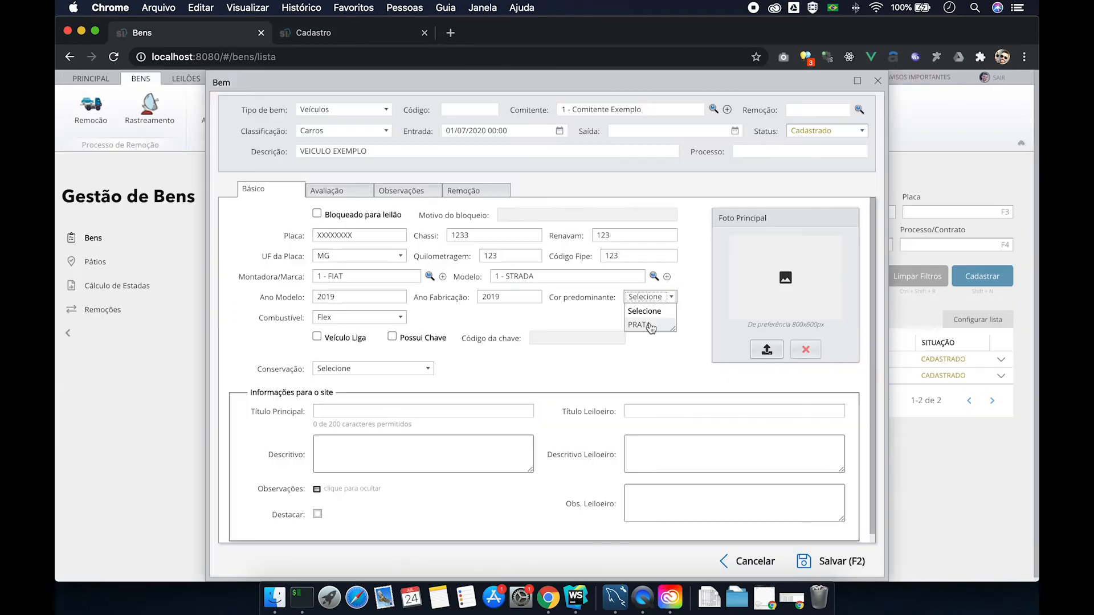
Step: Set the vehicle's predominant color to PRATA and its conservation to BOM
click(651, 326)
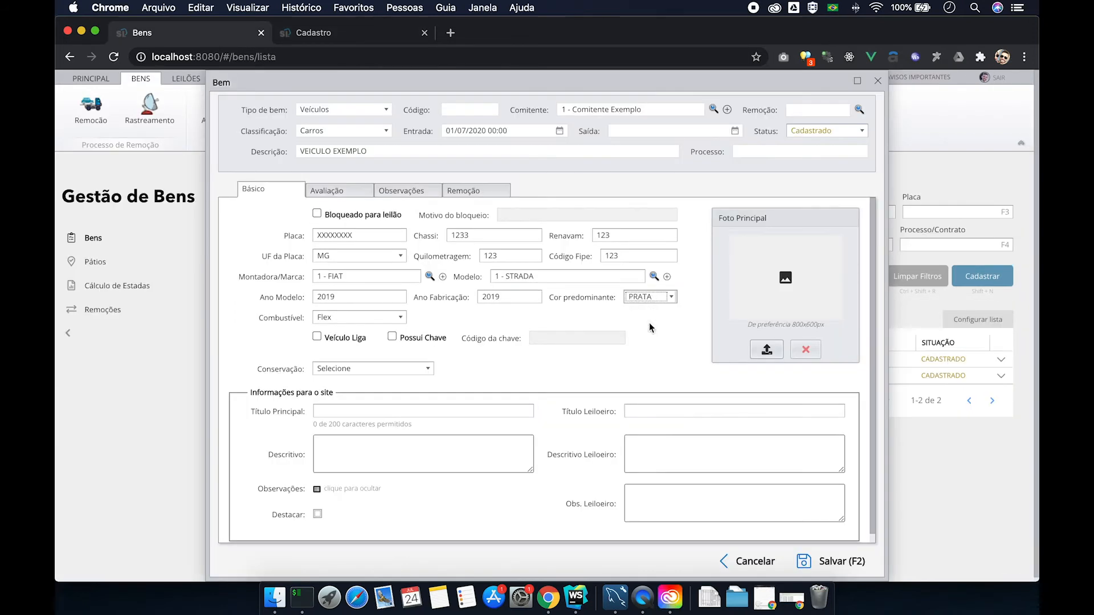
click(344, 369)
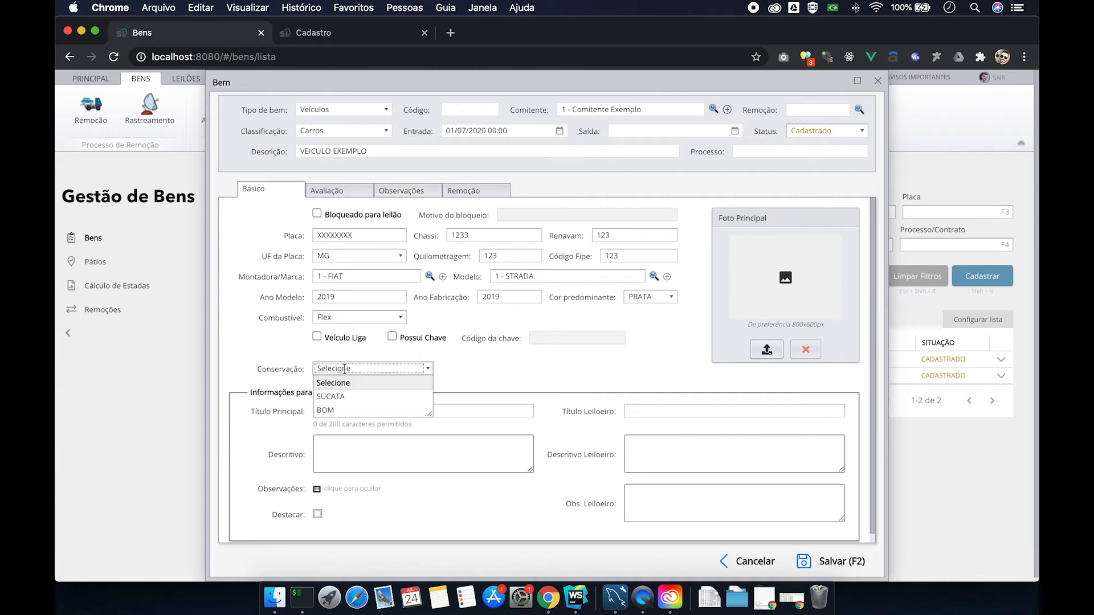
click(338, 412)
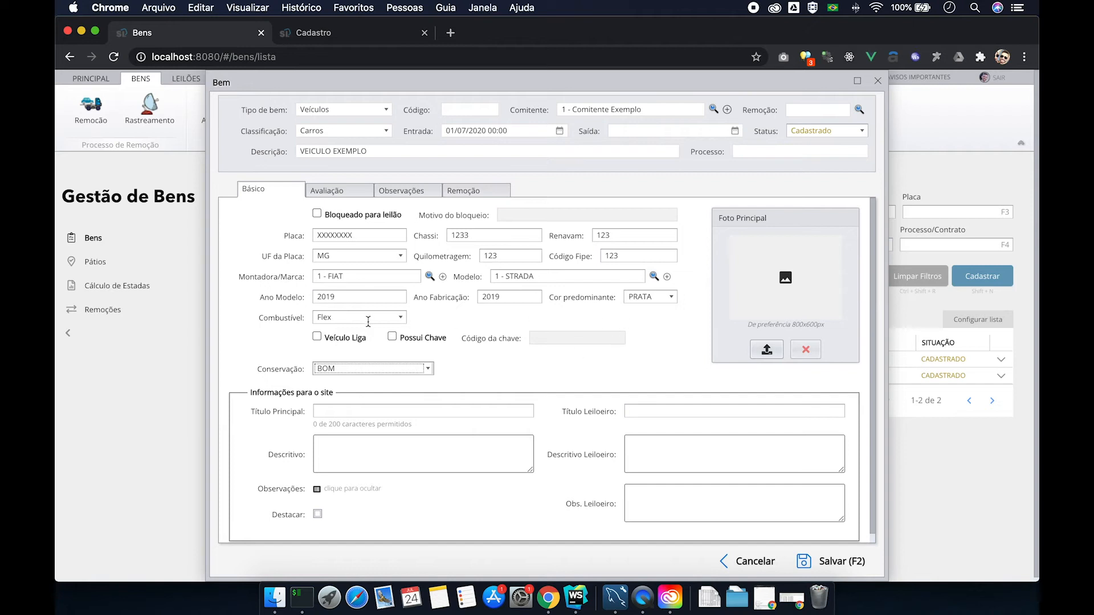
Step: Mark the vehicle as starting (Veículo Liga) and as having a key, with key code 1234
click(330, 338)
click(409, 340)
click(564, 338)
text(1234)
Step: Enter "Fiat Strada 19/19 Prata Flex" as the vehicle's main title for the site
click(333, 410)
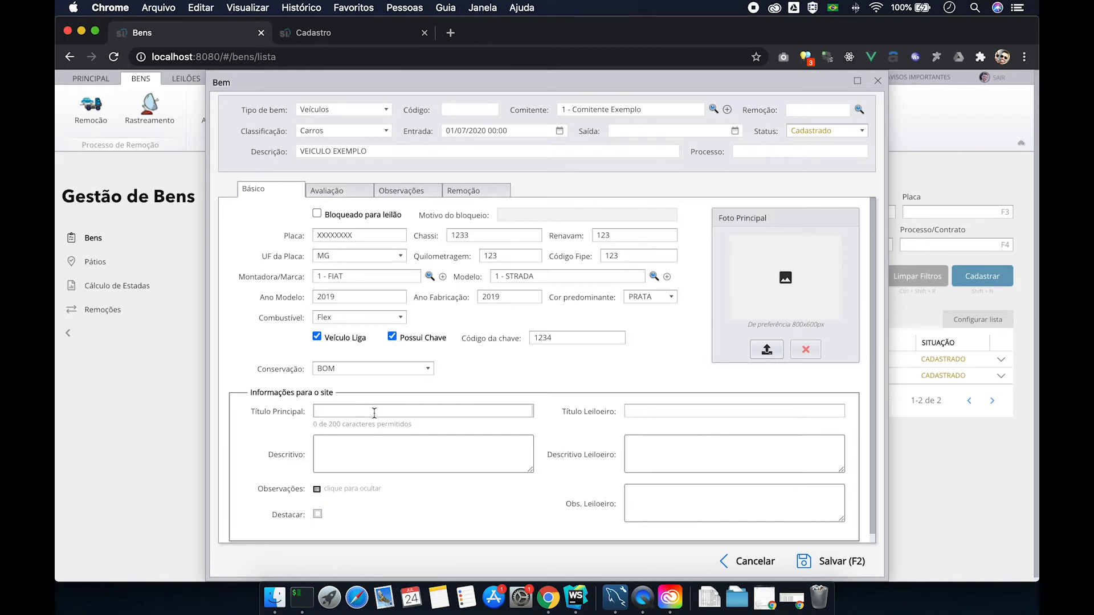
click(335, 425)
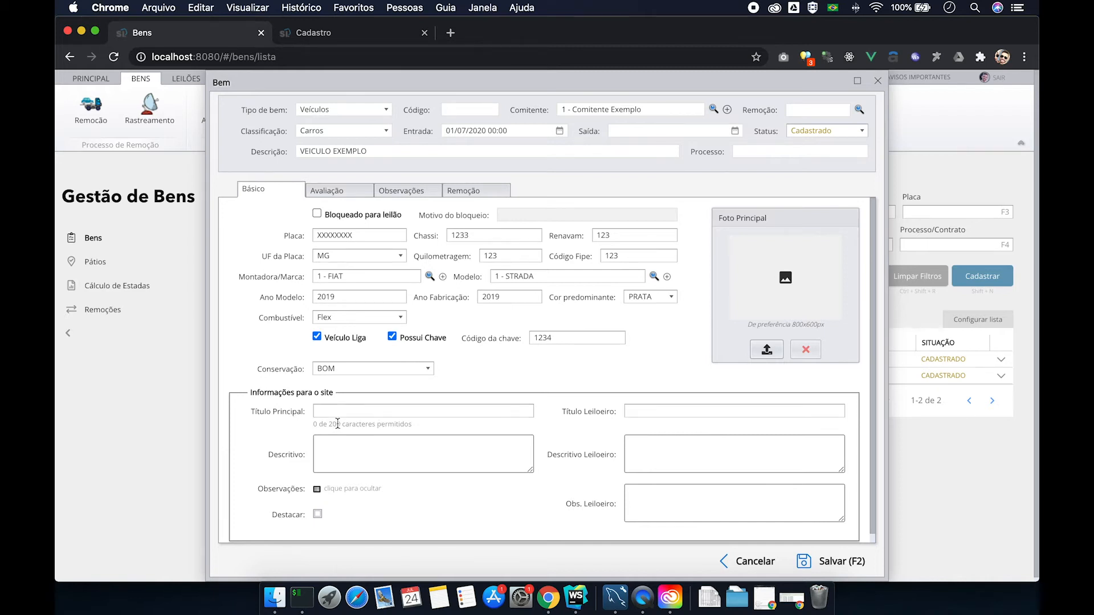
click(338, 410)
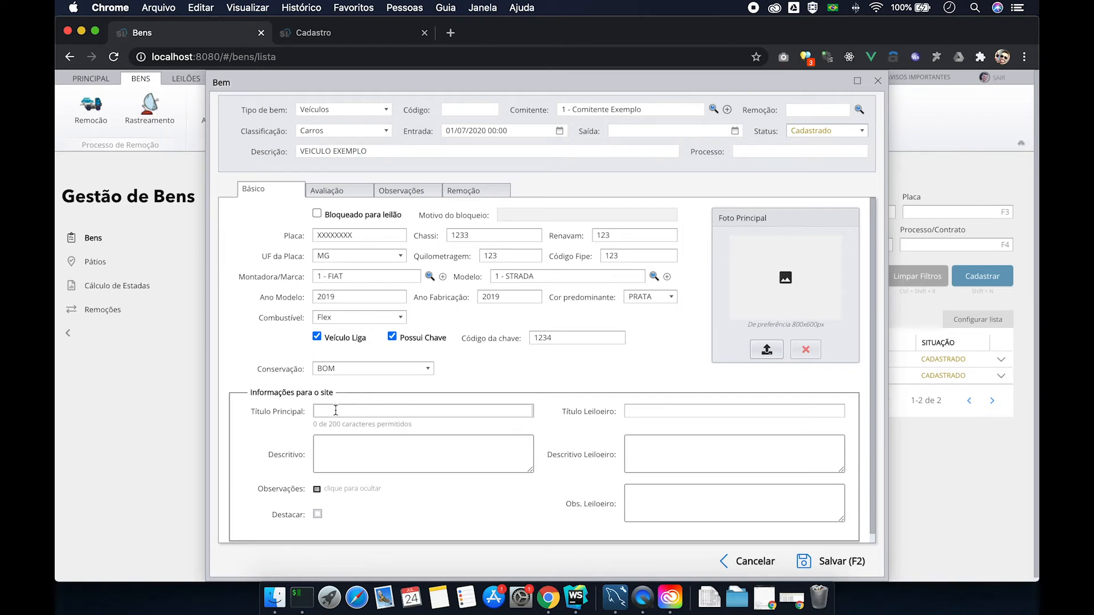
text(Fiat Strada 19/19 Prata Flex)
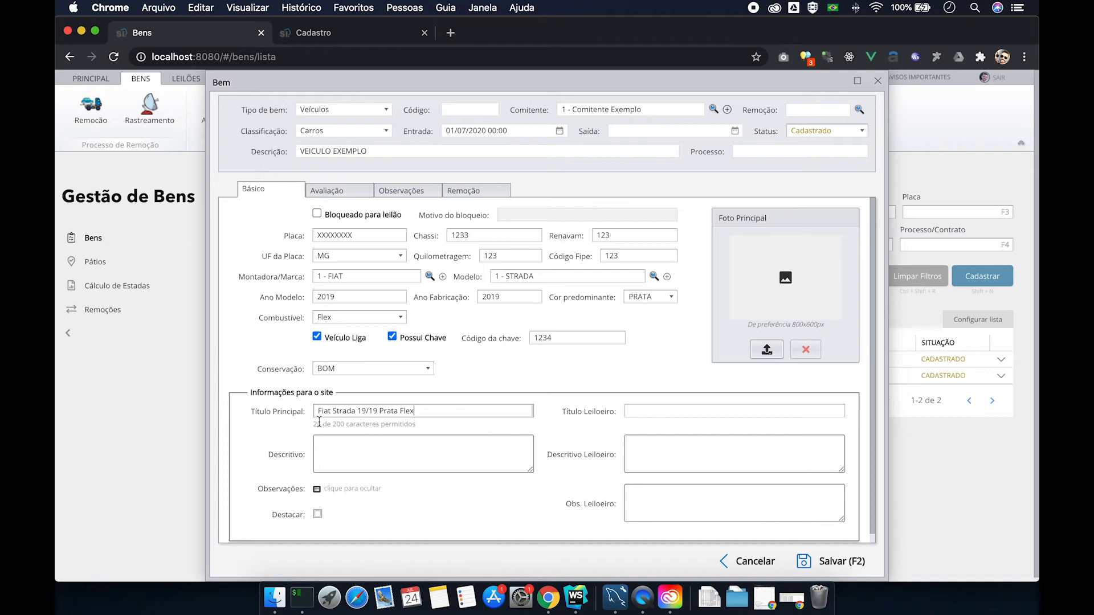
Step: Enter "Veículo liga, em ótimo estado, ,,....." as the vehicle's site description
click(323, 464)
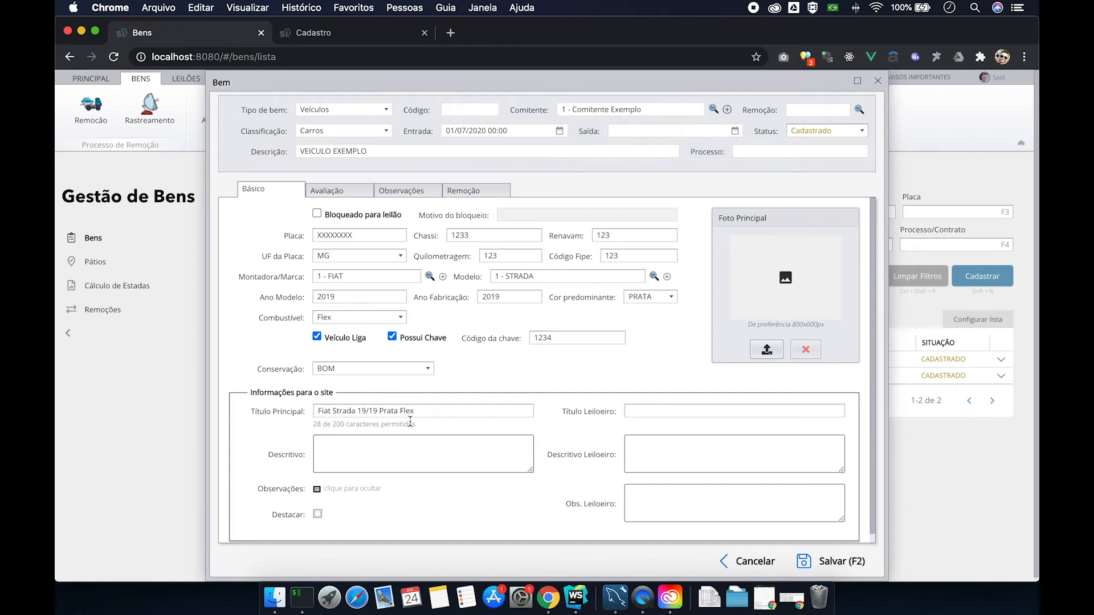
text(Ve;icu)
key(BackSpace)
key(BackSpace)
key(BackSpace)
key(BackSpace)
text(ículo liga, em ótimo estado, ,,.....)
scroll(449, 448, down, 1)
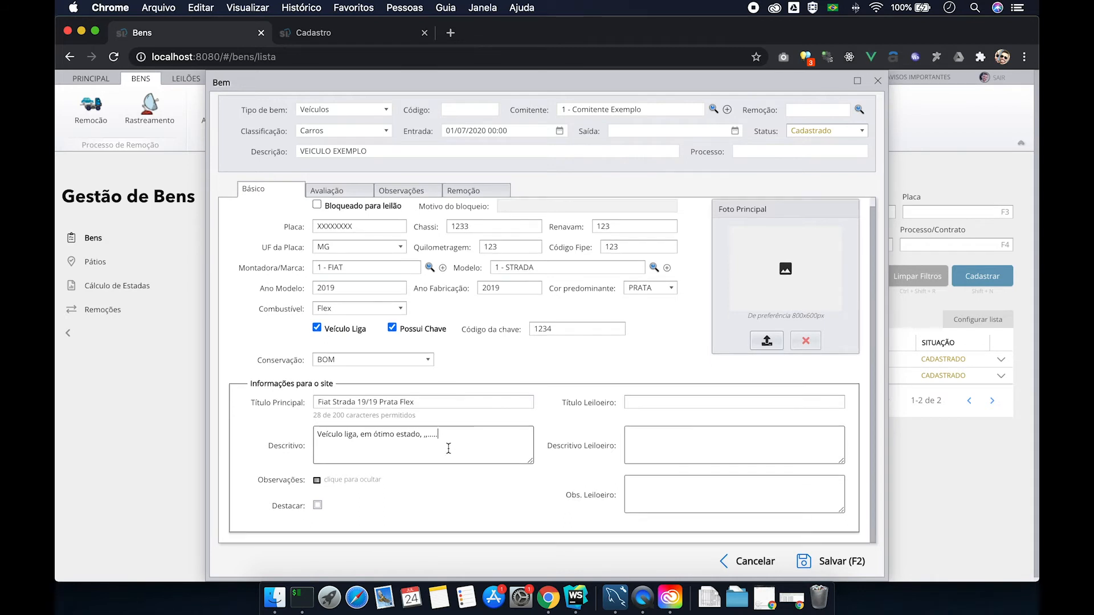
drag(440, 435, 311, 433)
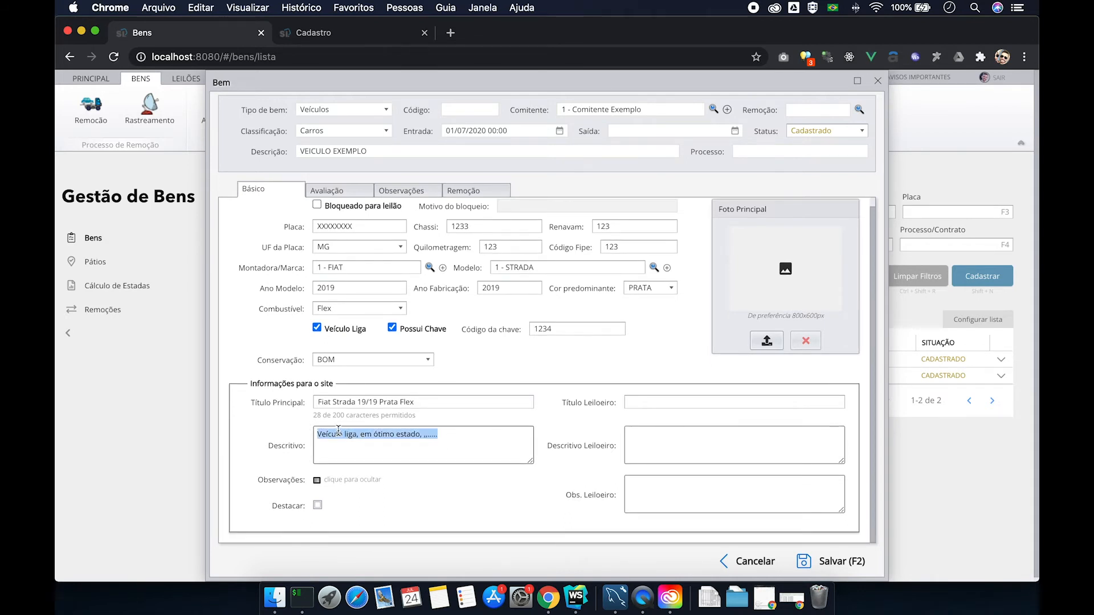
Step: Show the observations editor and fill it with several lines of placeholder text beginning with "dsfndsfmdsnfsdfsd"
click(344, 482)
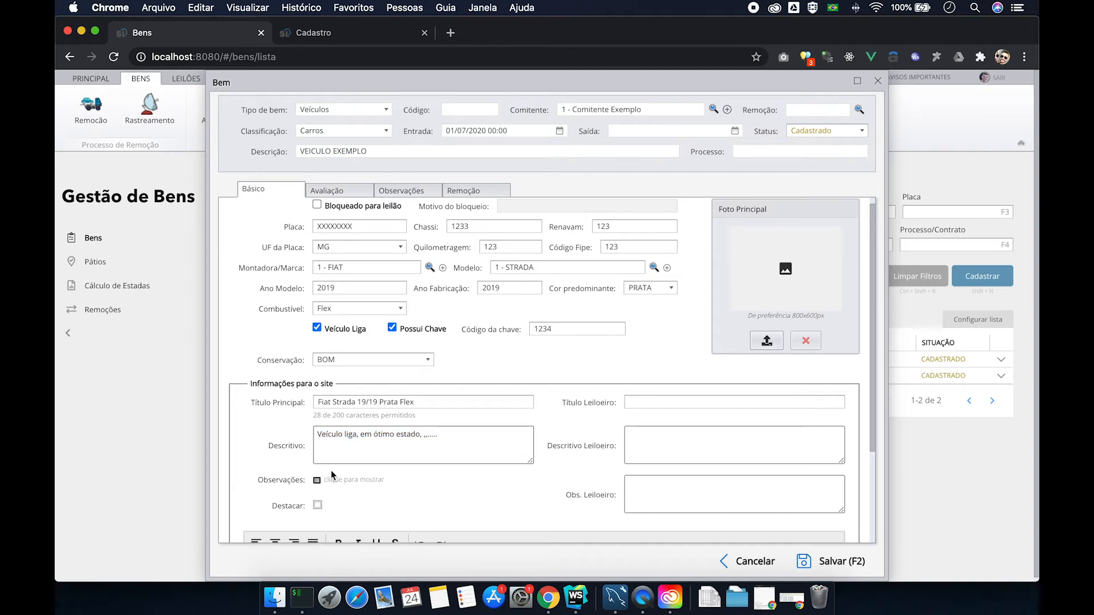
scroll(335, 422, down, 3)
scroll(335, 388, down, 1)
click(327, 462)
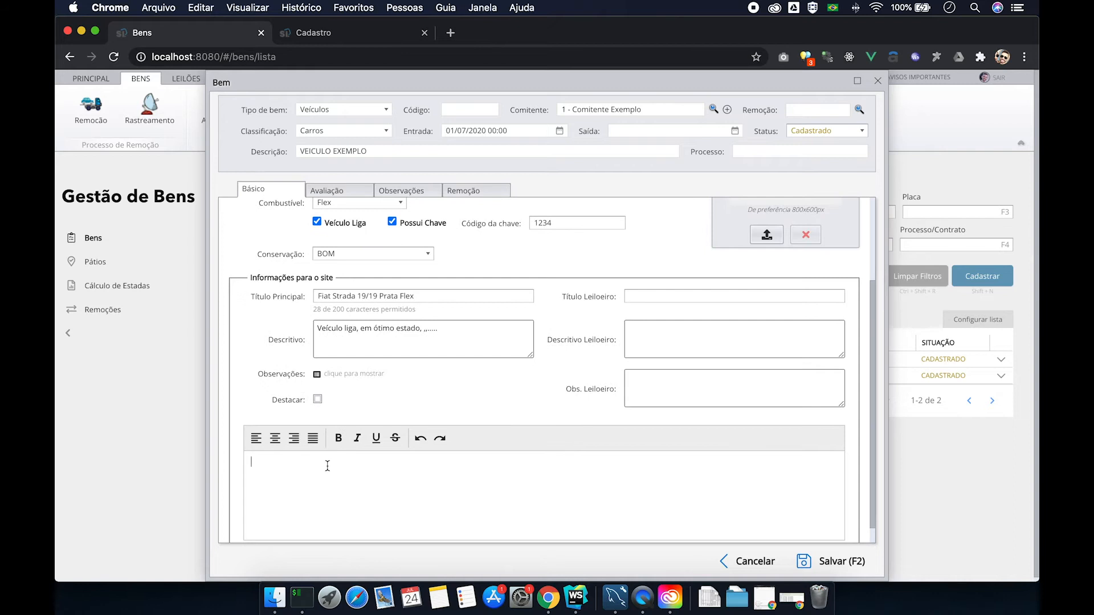
scroll(328, 462, down, 2)
text(dsfndsfmdsnfsdfsd)
key(Return)
text(sdfdsfdsf)
key(Return)
text(dsf)
key(Return)
text(dsfdssd sdfdsf dsfds fds fds fds f sdfdsfsd)
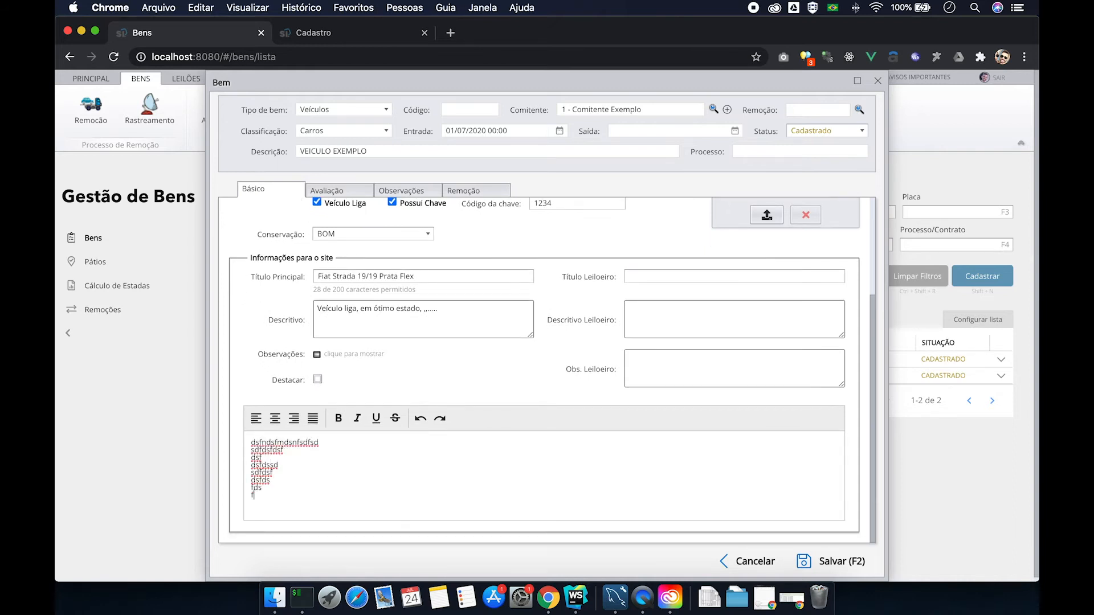
Step: Flag the vehicle as highlighted on the site (Destacar) and activate the auctioneer title field
click(318, 379)
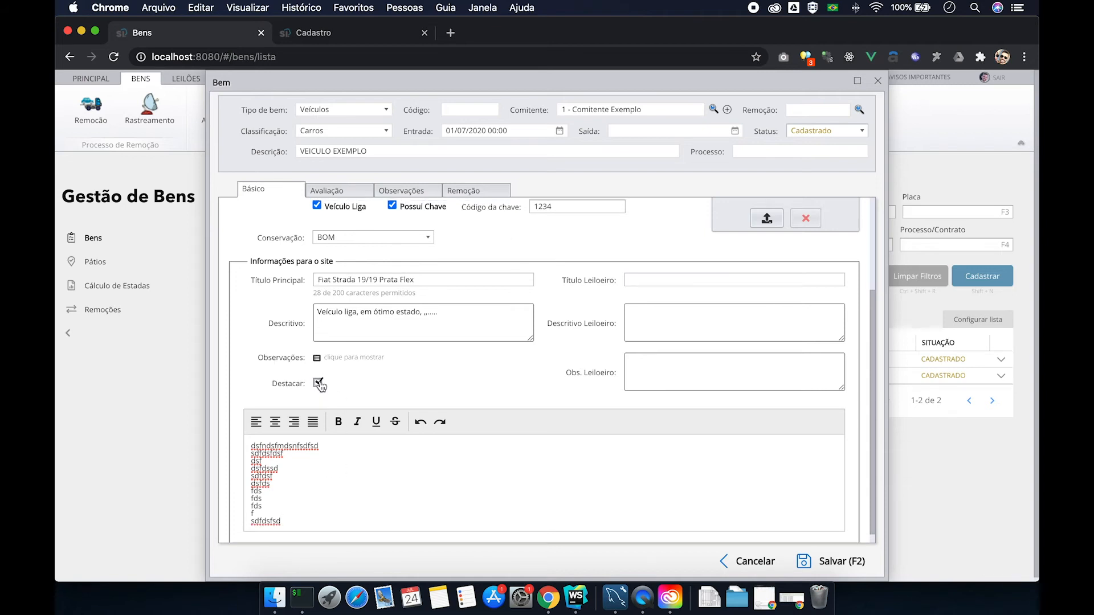
scroll(740, 316, up, 5)
scroll(649, 408, down, 2)
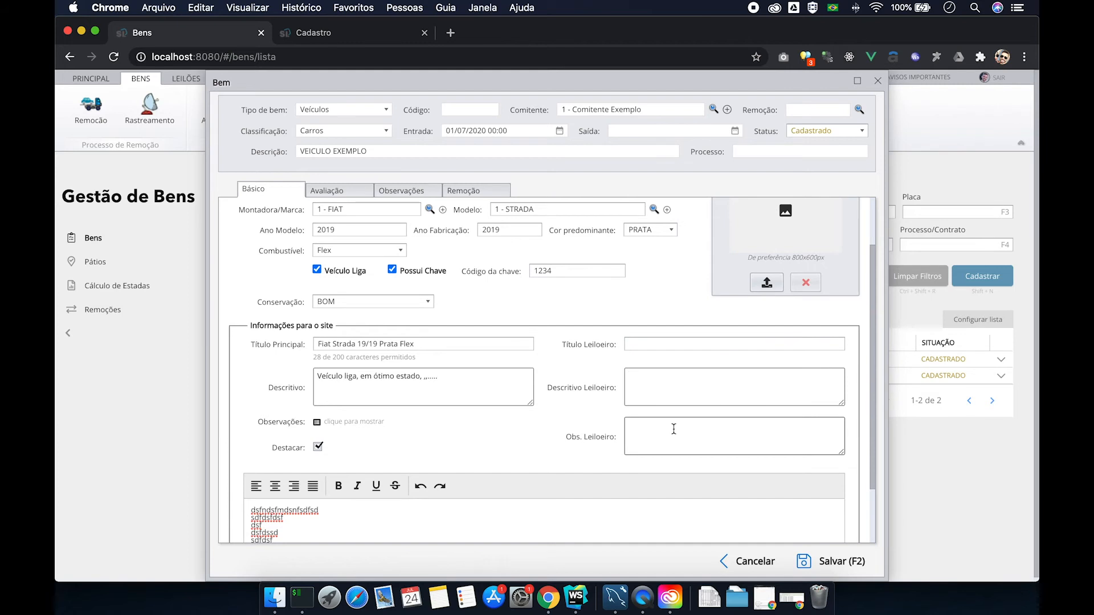
click(640, 342)
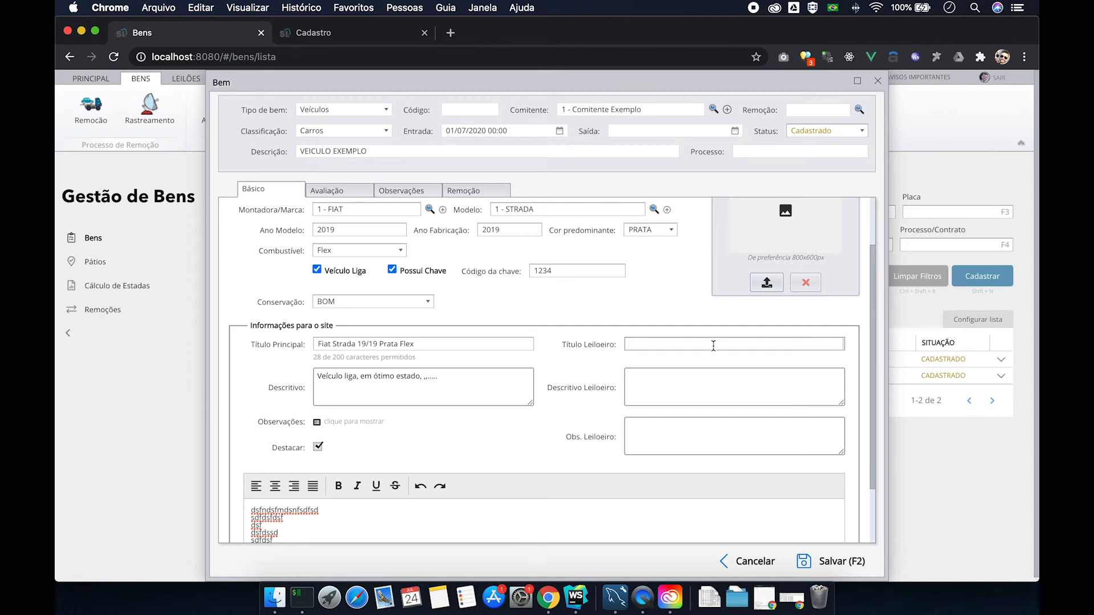
Step: Upload carro2.jpg from the Downloads folder as the vehicle's main photo
text(T)
key(BackSpace)
scroll(640, 308, up, 2)
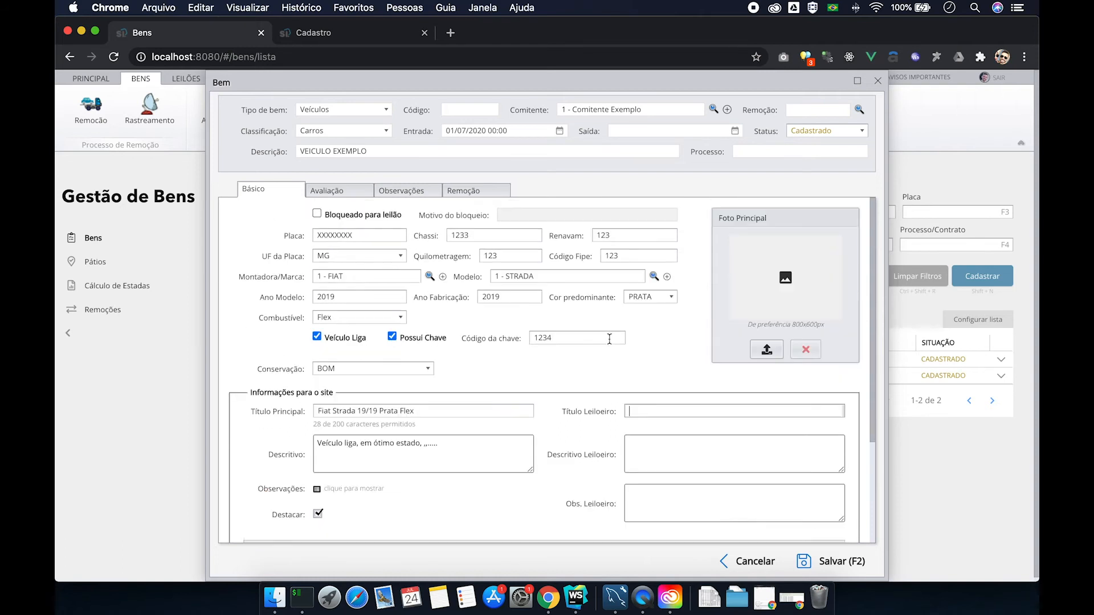
click(767, 351)
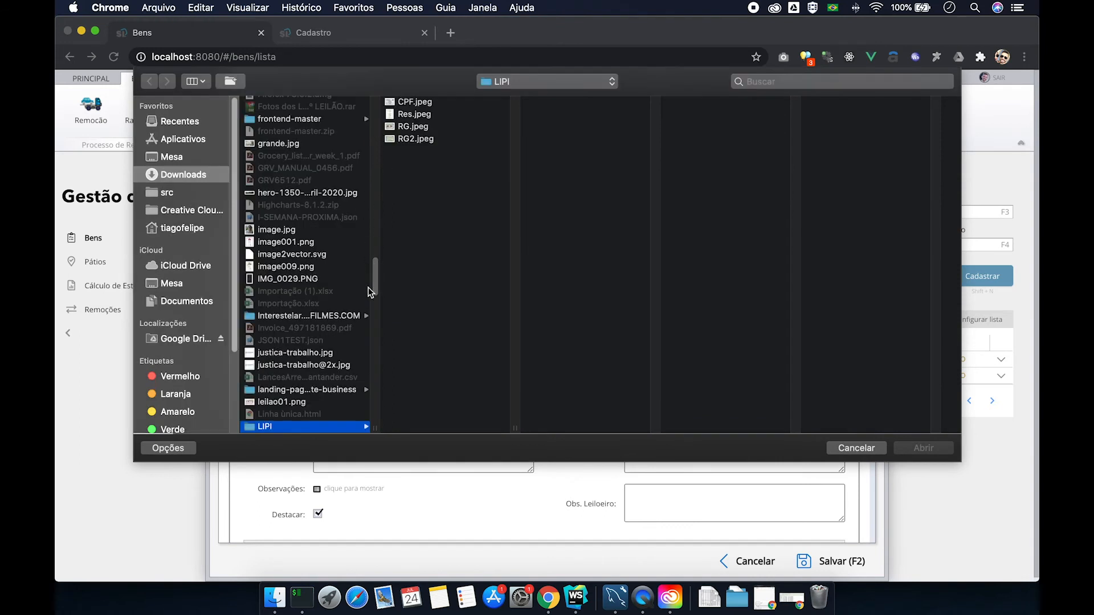
scroll(368, 272, up, 2)
scroll(316, 288, down, 4)
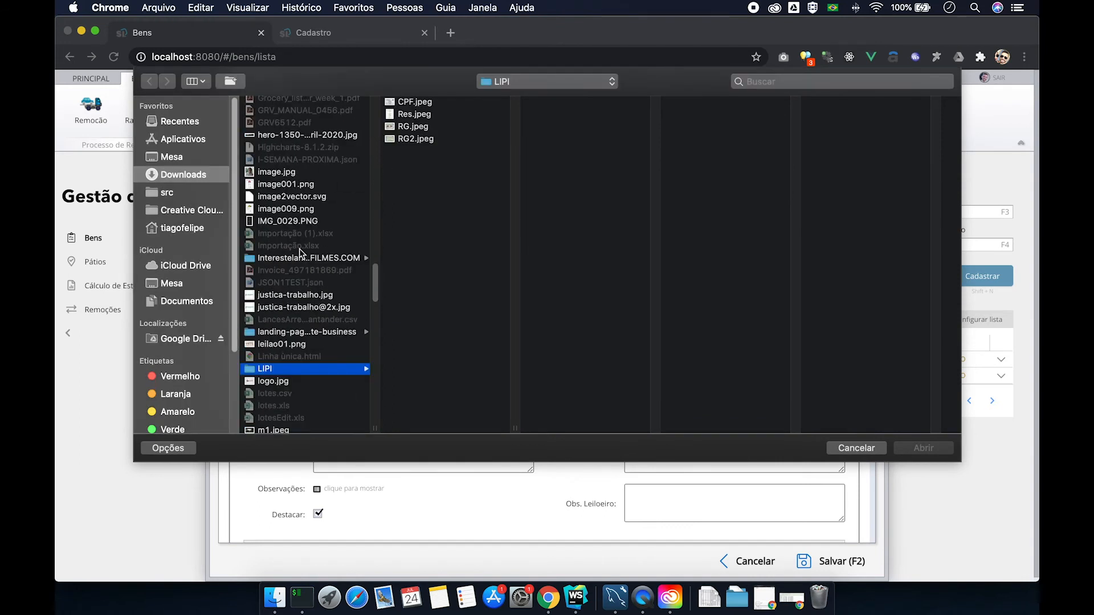
click(298, 217)
text(ca)
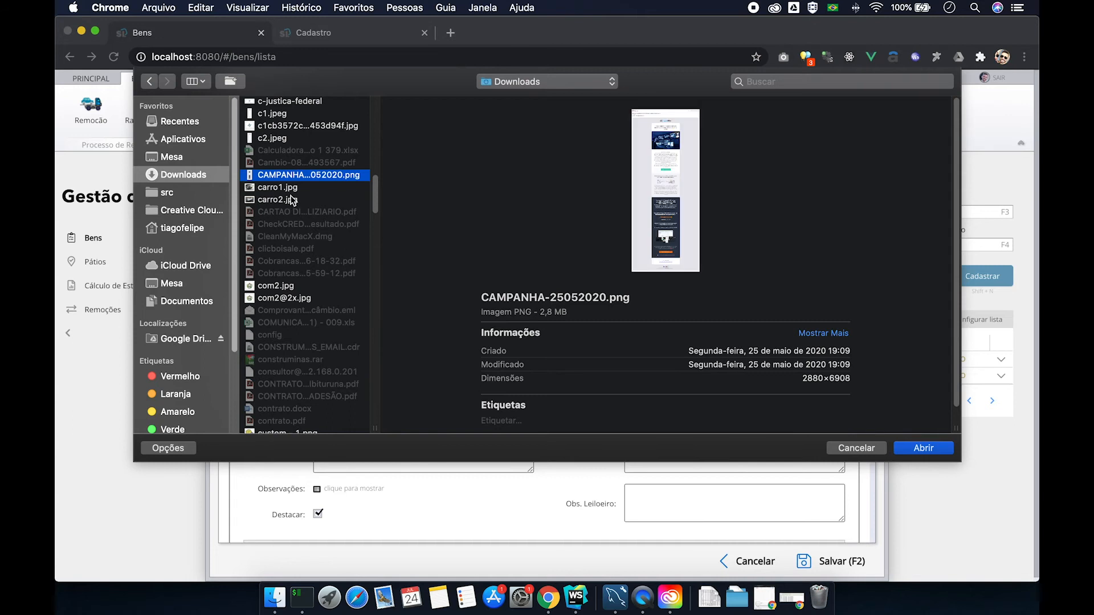
click(292, 201)
key(Return)
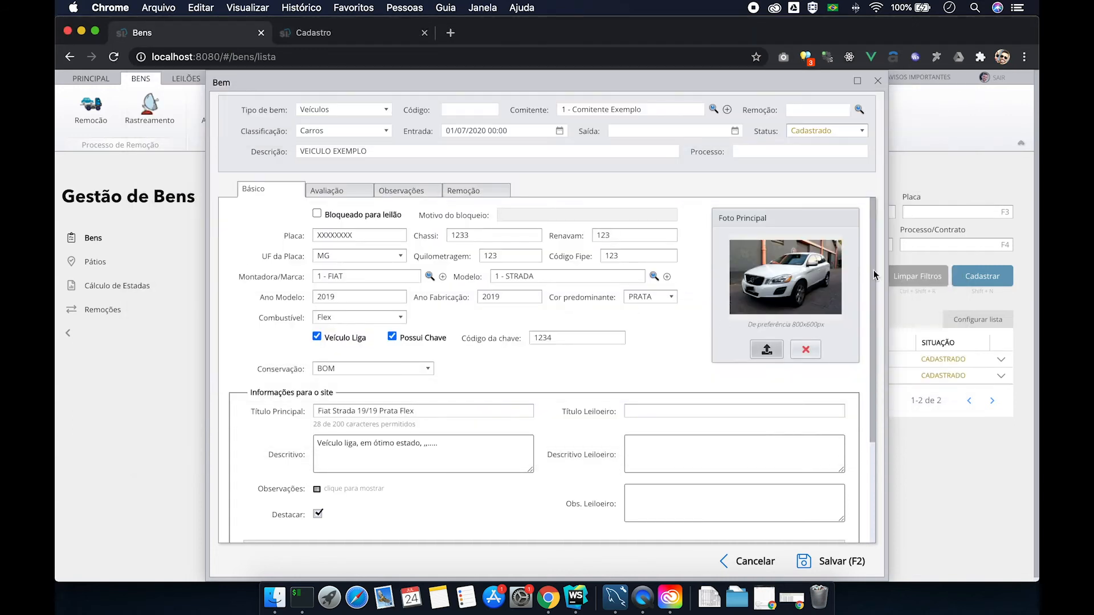
Step: Fill the conservation observations in the vehicle's evaluation section (Avaliação) with a row of placeholder commas
scroll(623, 398, down, 5)
scroll(306, 273, up, 5)
click(331, 186)
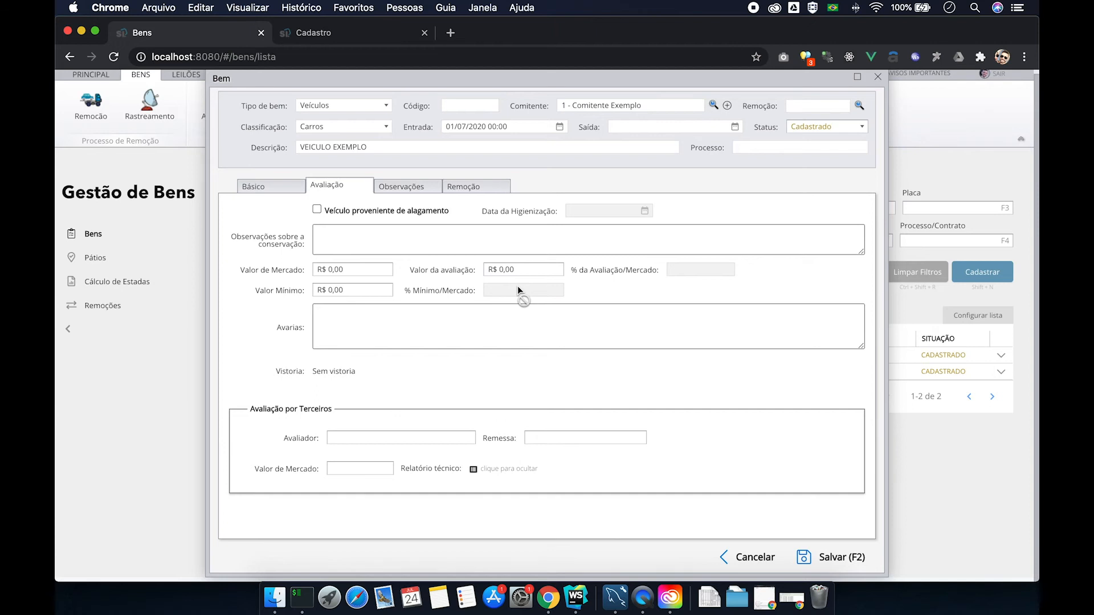
click(374, 228)
text(,,,,,,,,,,,,)
Step: Set the vehicle's market value to R$ 60.000,00, evaluation value to R$ 51.000,00 and minimum value to R$ 45.000,00
click(348, 272)
text(1)
text(600000)
text(0)
key(Tab)
text(100000)
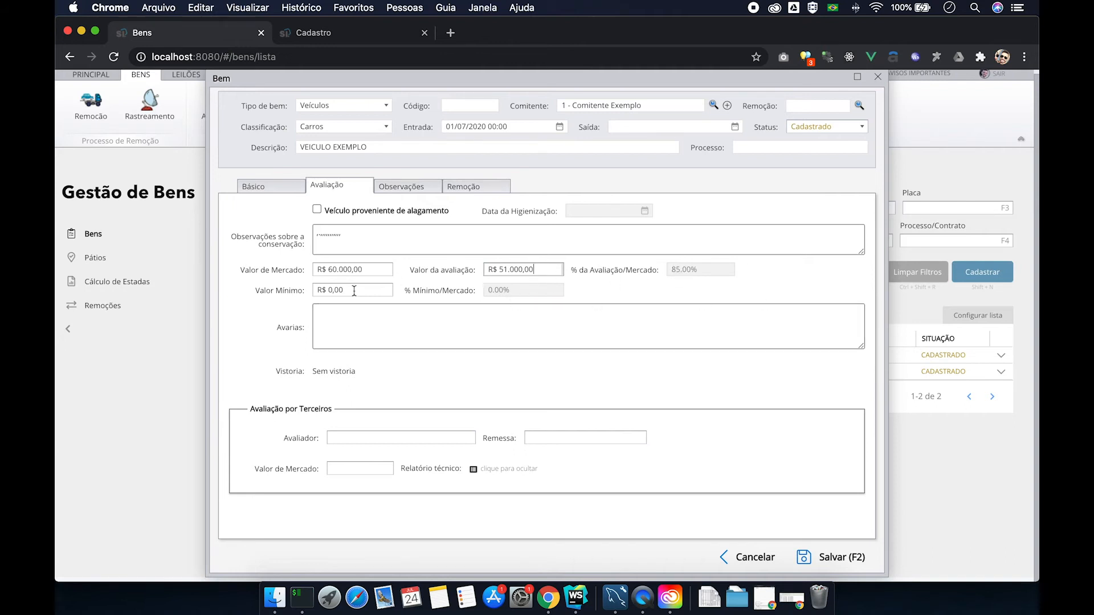
click(364, 291)
text(45.000,00)
Step: Enter the placeholder text "...s.sd.sd.d.sds.d" as the vehicle's damages (Avarias)
click(372, 324)
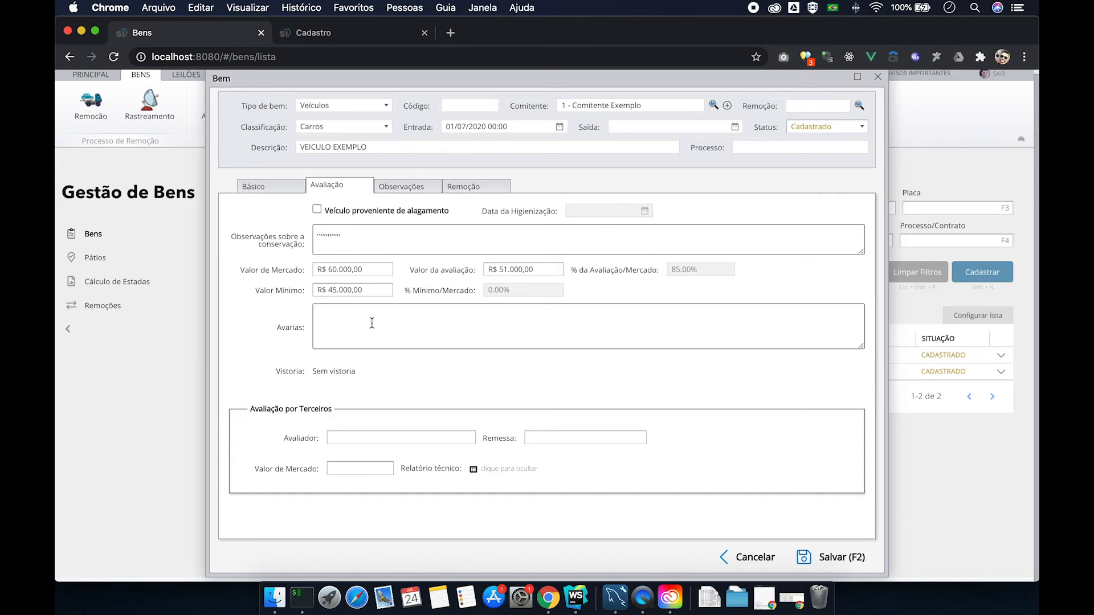
text(...s.sd.sd.d.sds.d)
click(415, 435)
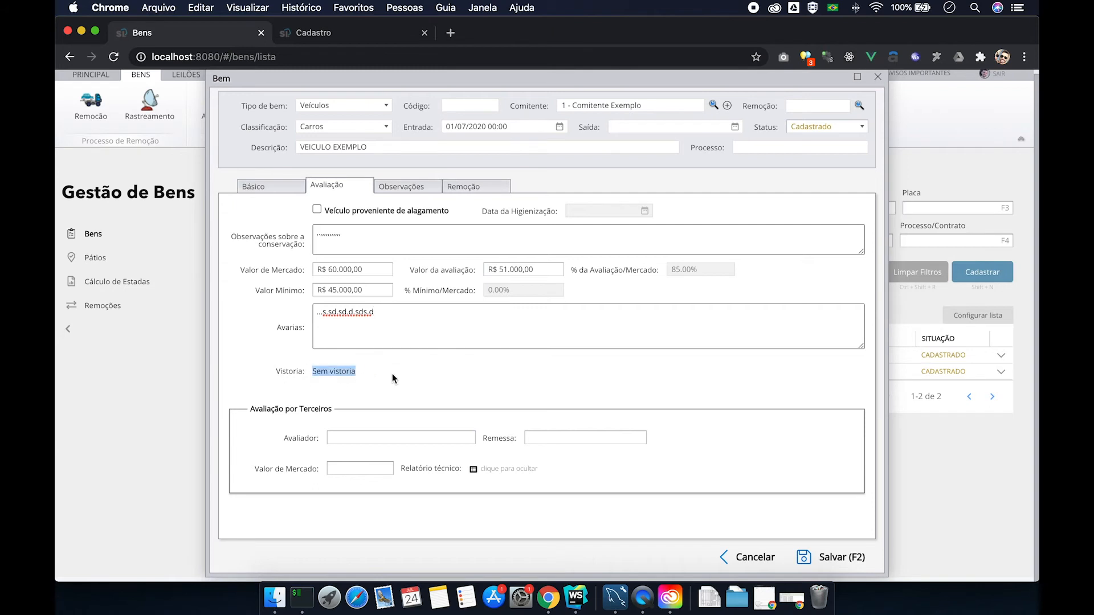
Step: Show the technical report field of the third-party evaluation to inspect it, and hide it again
click(360, 438)
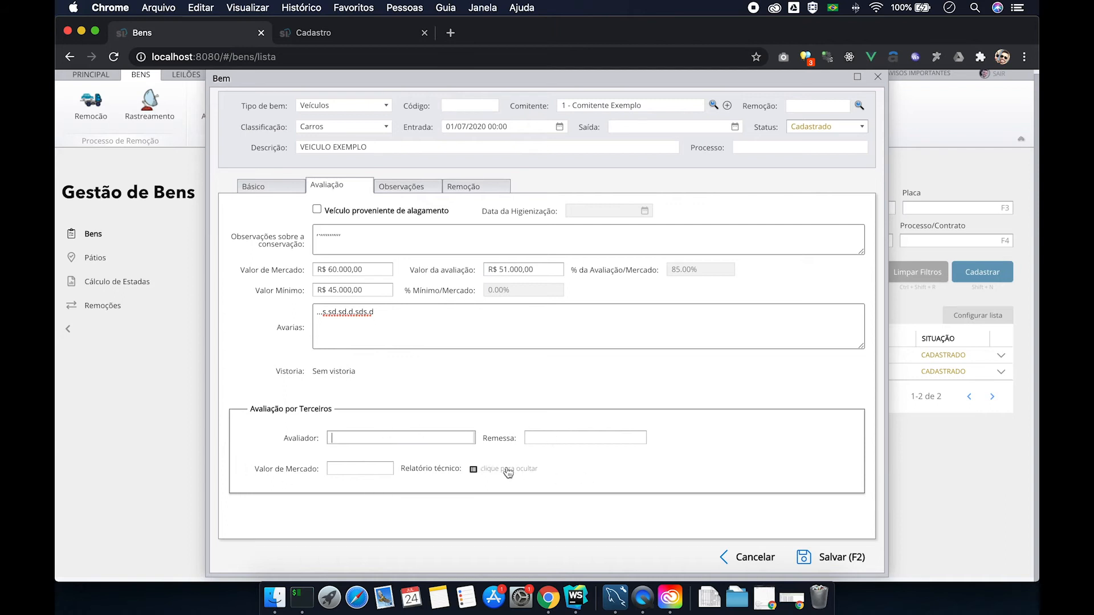
click(473, 470)
scroll(357, 473, down, 3)
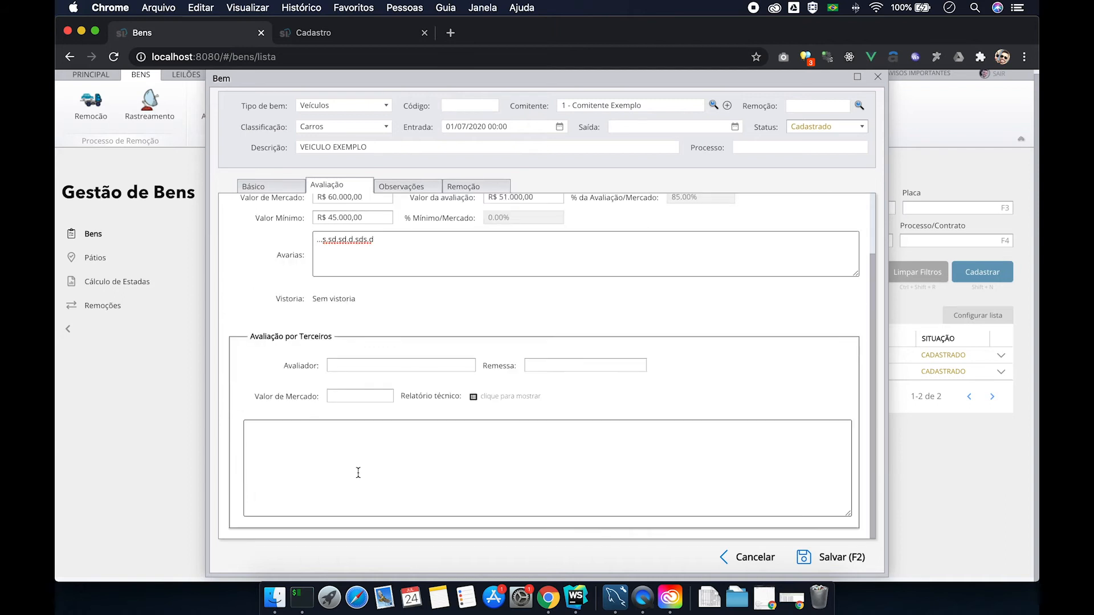
click(499, 399)
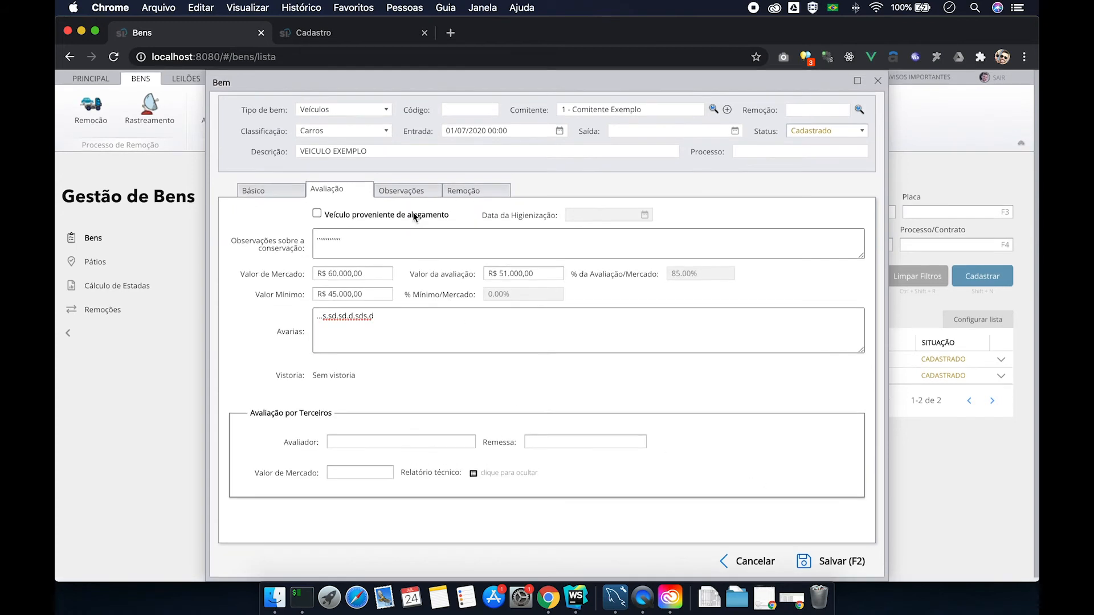
Step: Assign the accessories Teto Solar and Blindado to the vehicle in its observations section, and remove Blindado again
click(410, 189)
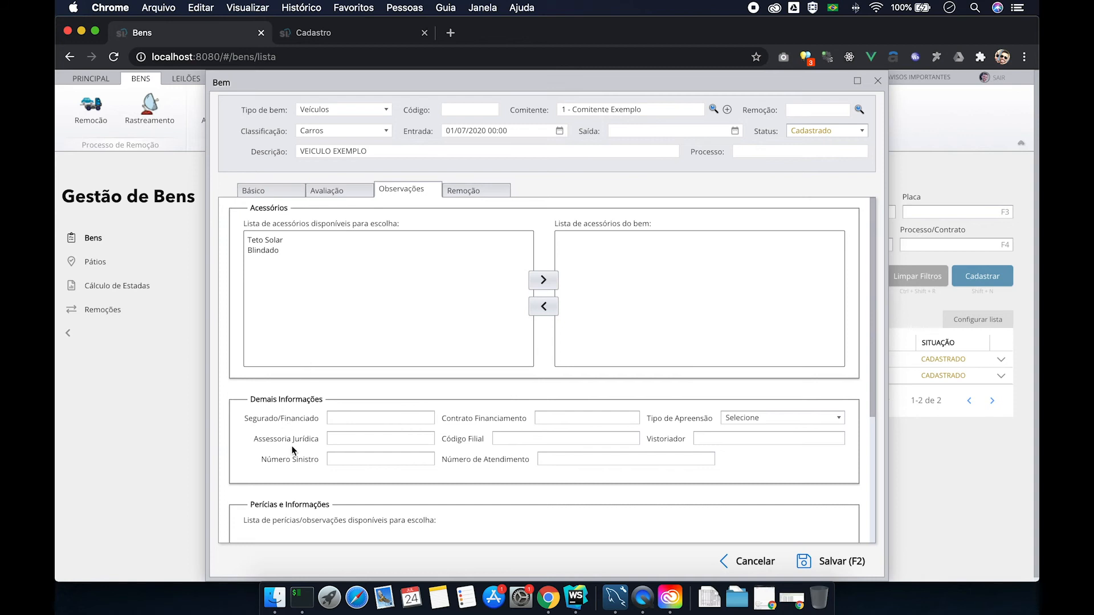
scroll(297, 450, down, 3)
scroll(318, 391, down, 5)
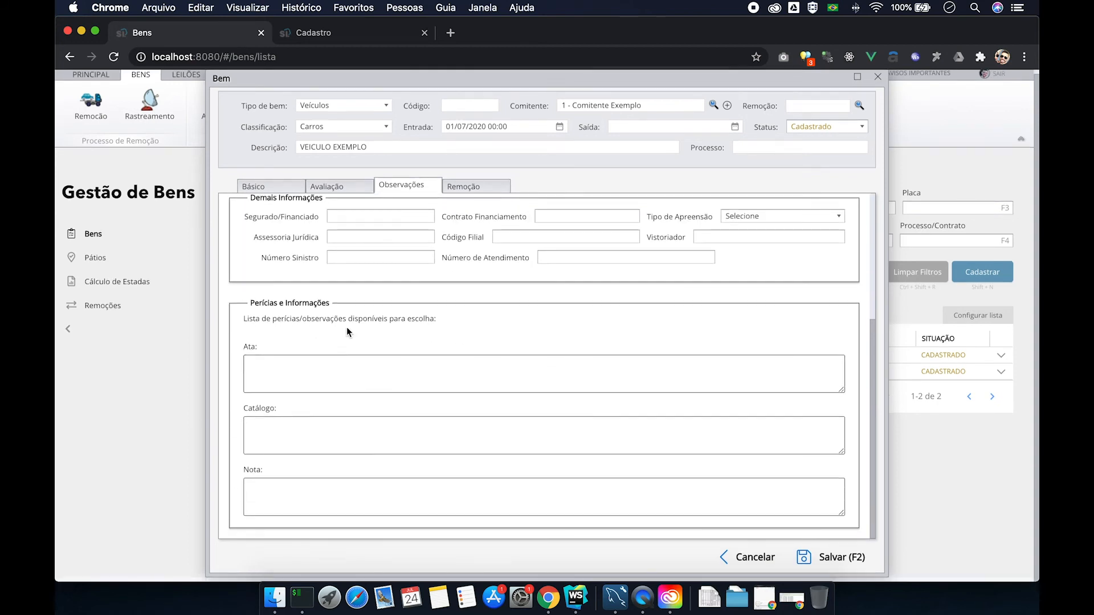
scroll(394, 313, up, 5)
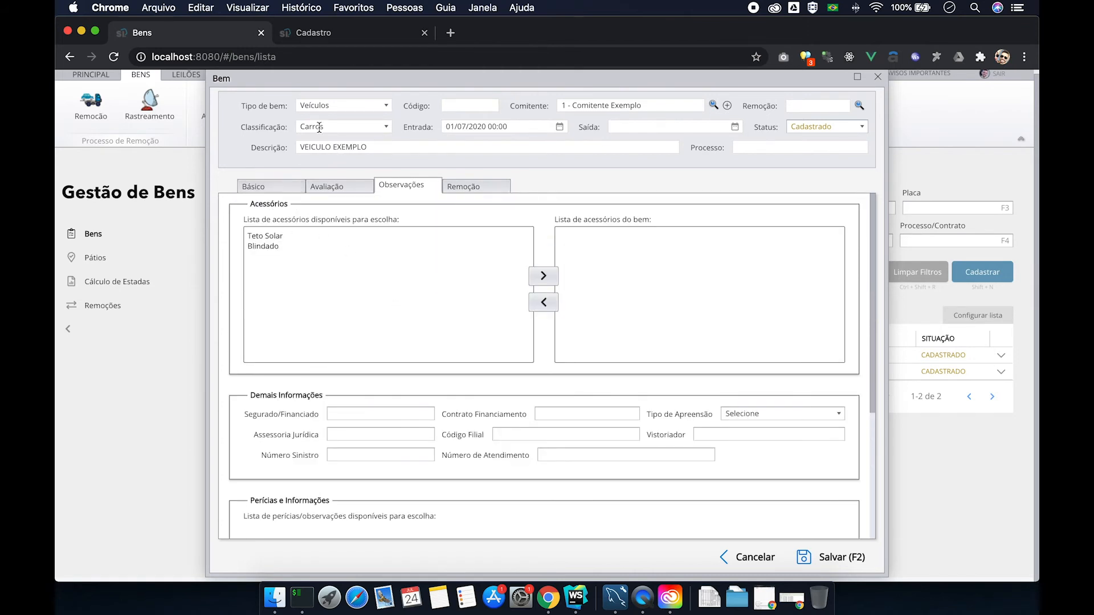
click(267, 235)
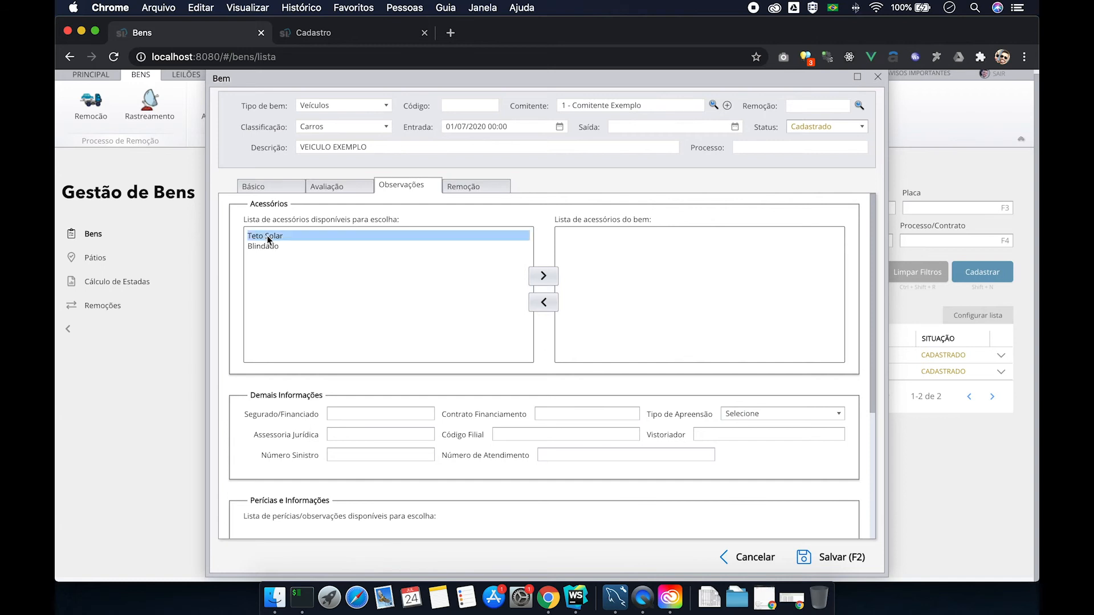
click(269, 248)
click(334, 236)
shift+click(266, 245)
click(543, 275)
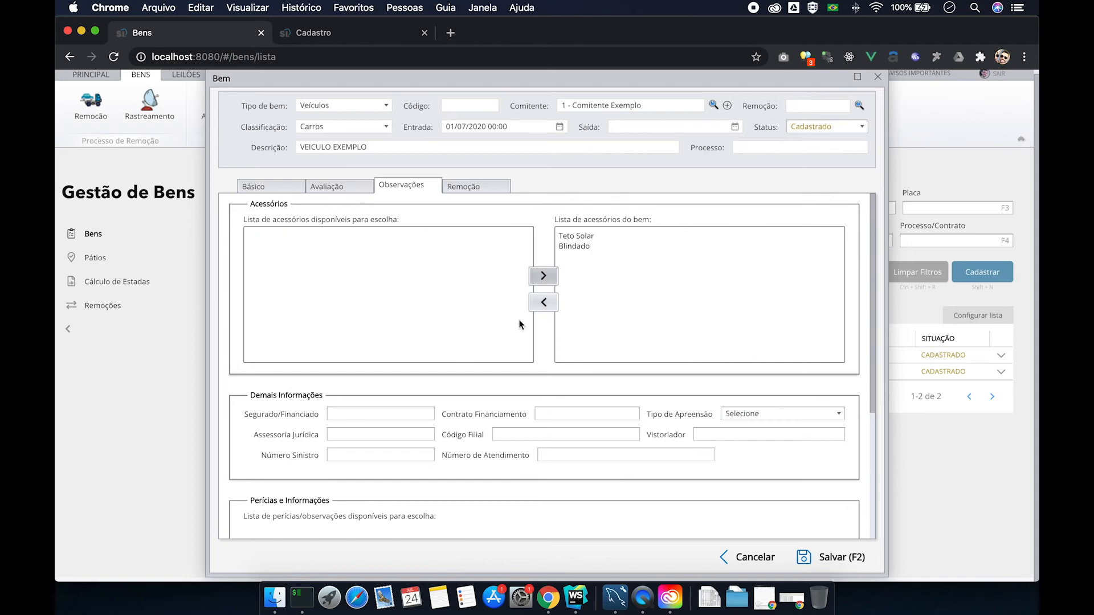
click(577, 246)
click(543, 302)
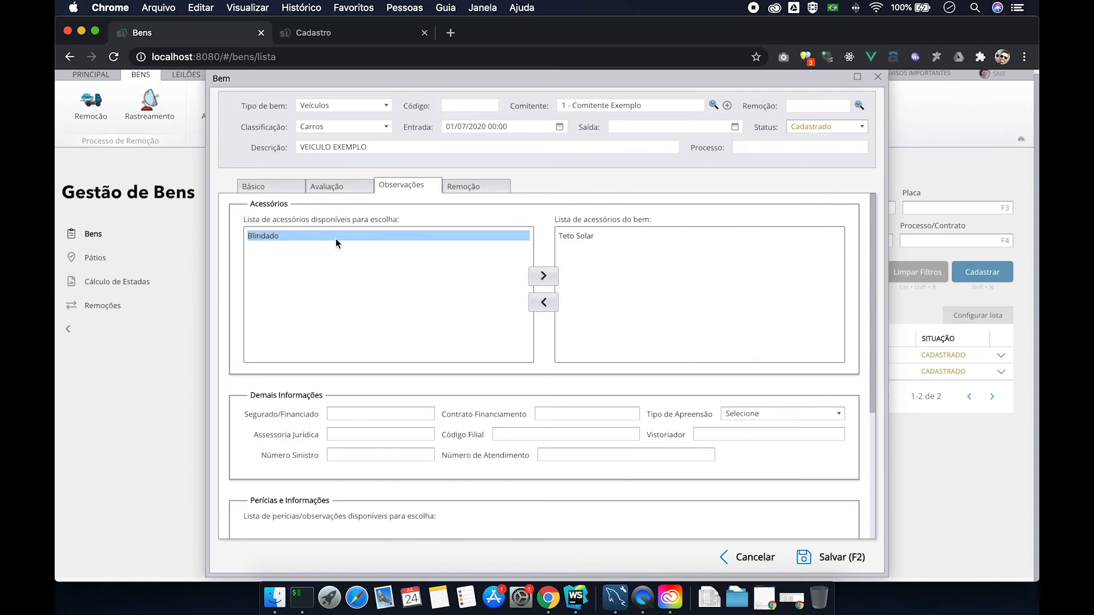
Step: Start a new accessory with the description "Freios ABS" in the basic accessories register (Acessórios)
click(312, 32)
click(115, 219)
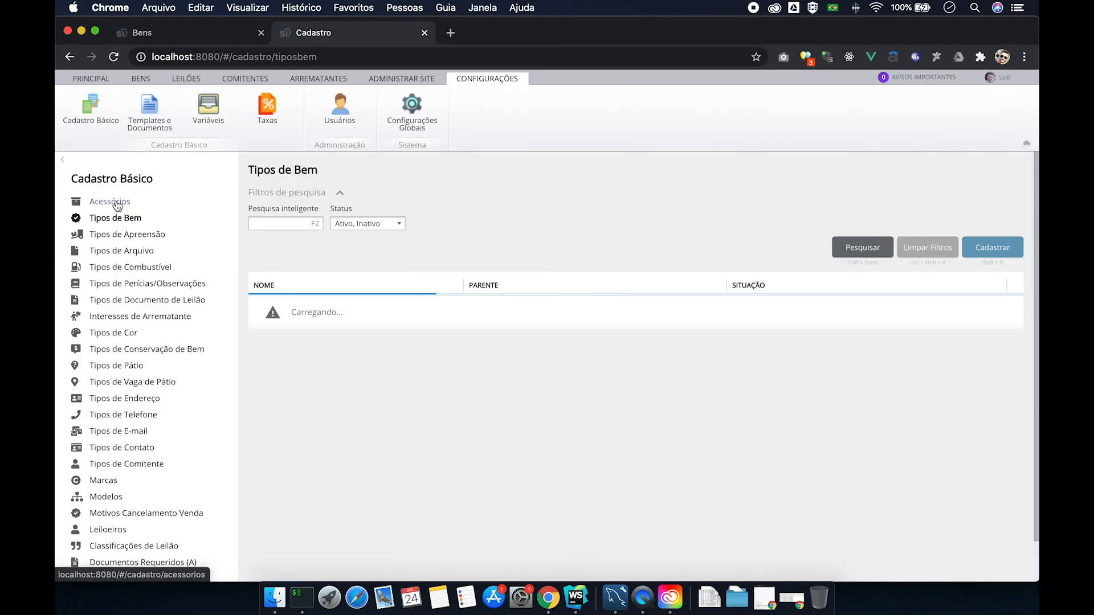
click(114, 203)
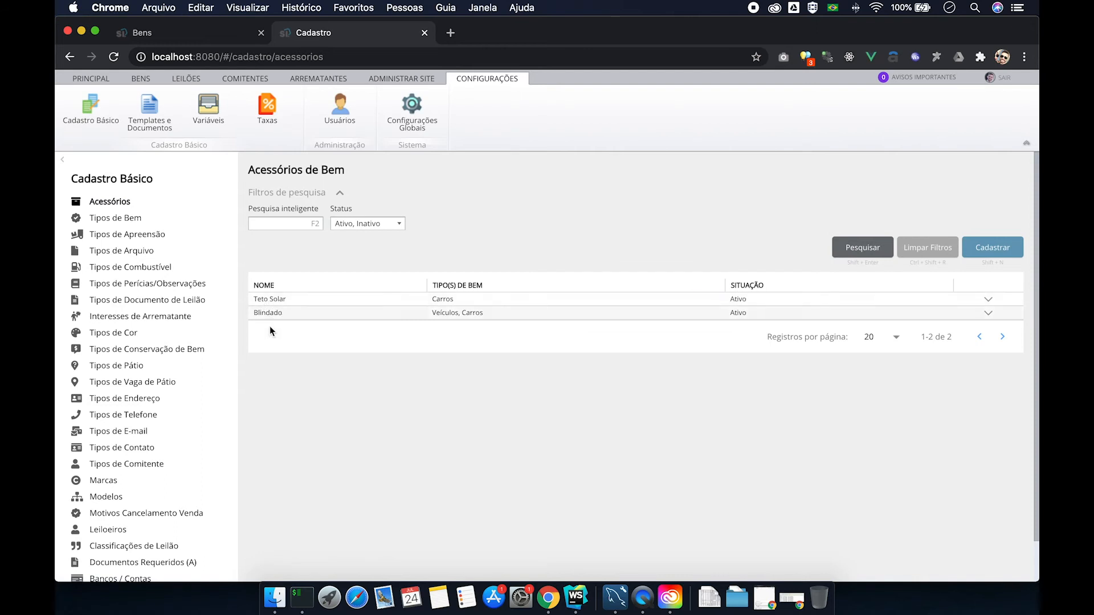
click(994, 254)
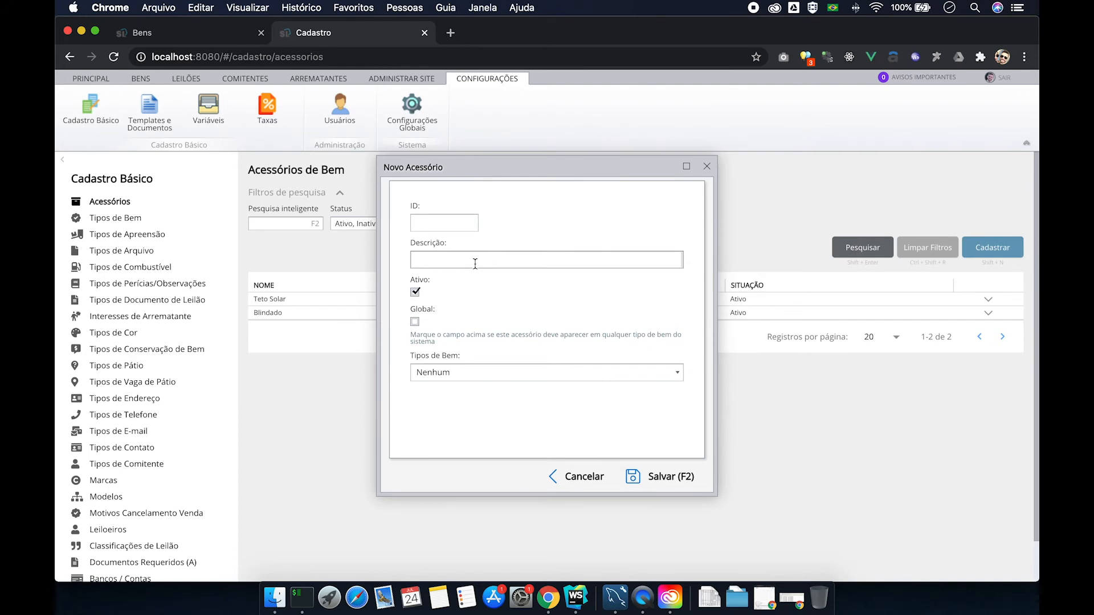
text(AB)
text(Freios AB)
text(S)
Step: Try assigning the Veículos asset type and its vehicle subtypes to the new accessory, and discard the accessory form
click(456, 372)
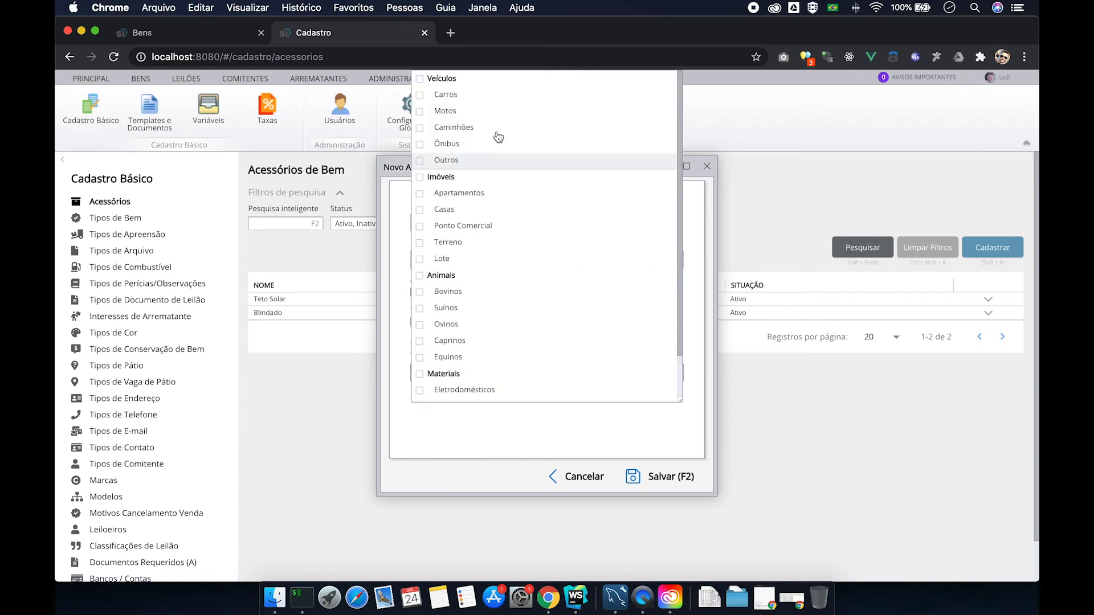
click(420, 79)
click(429, 95)
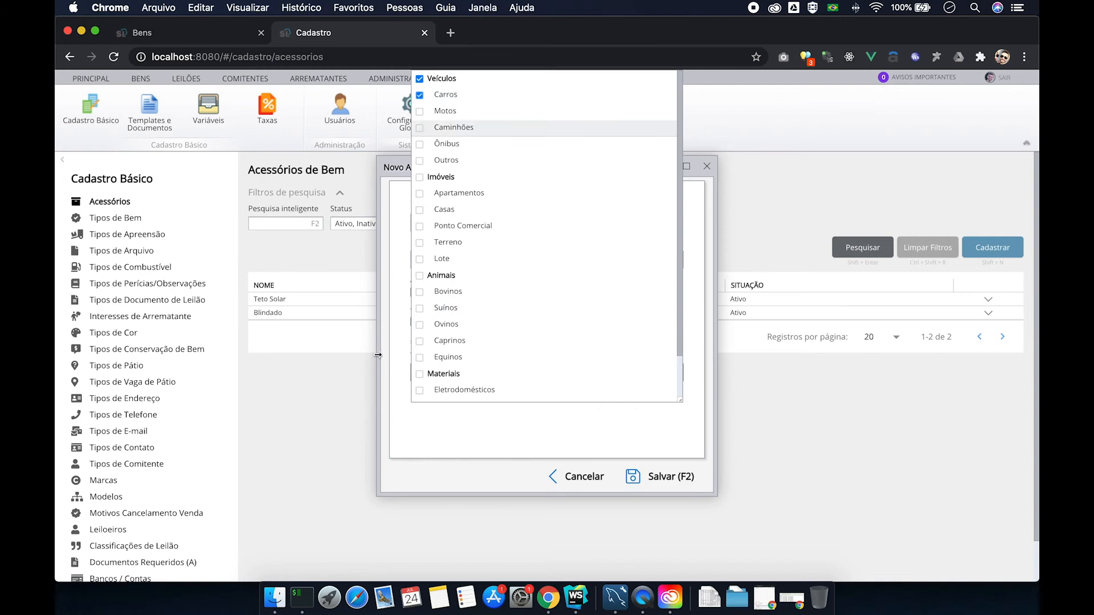
click(420, 111)
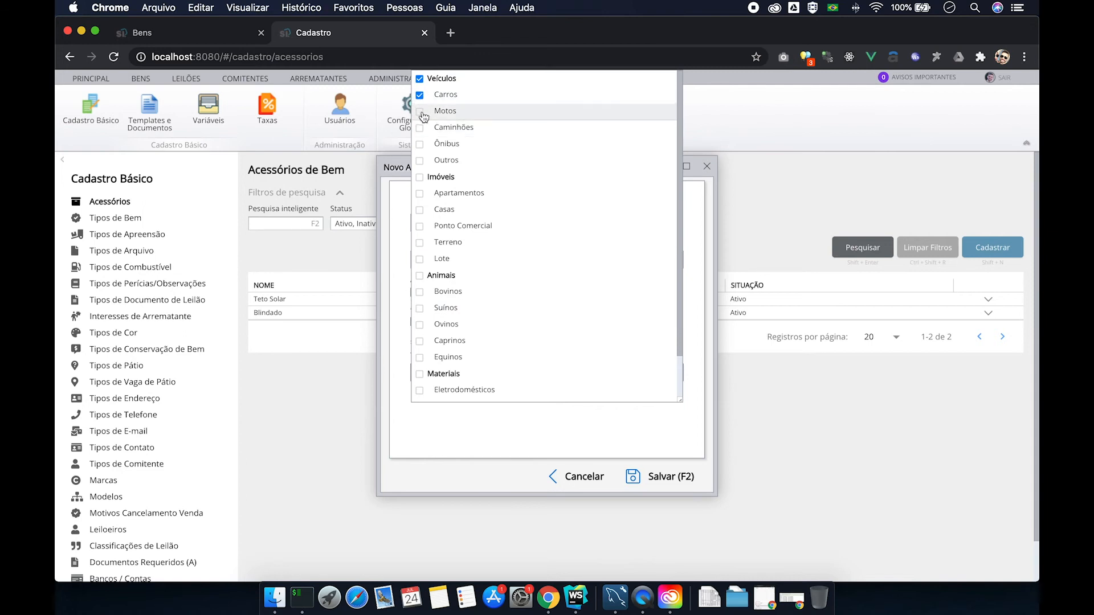
click(420, 111)
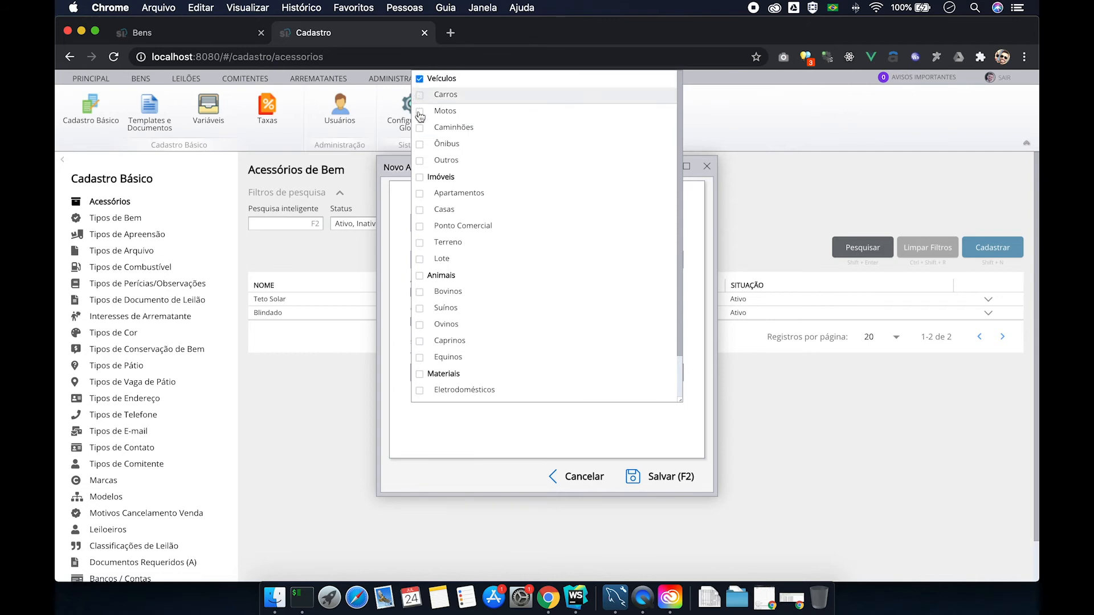
click(420, 111)
click(428, 149)
click(426, 129)
click(424, 112)
click(423, 96)
click(676, 453)
click(707, 166)
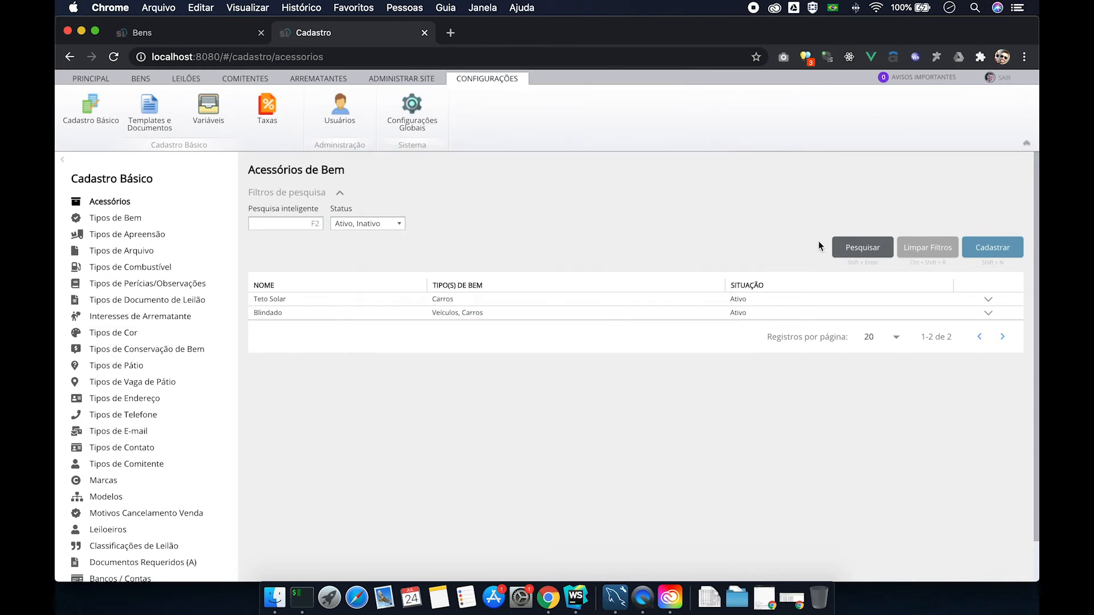
click(1006, 255)
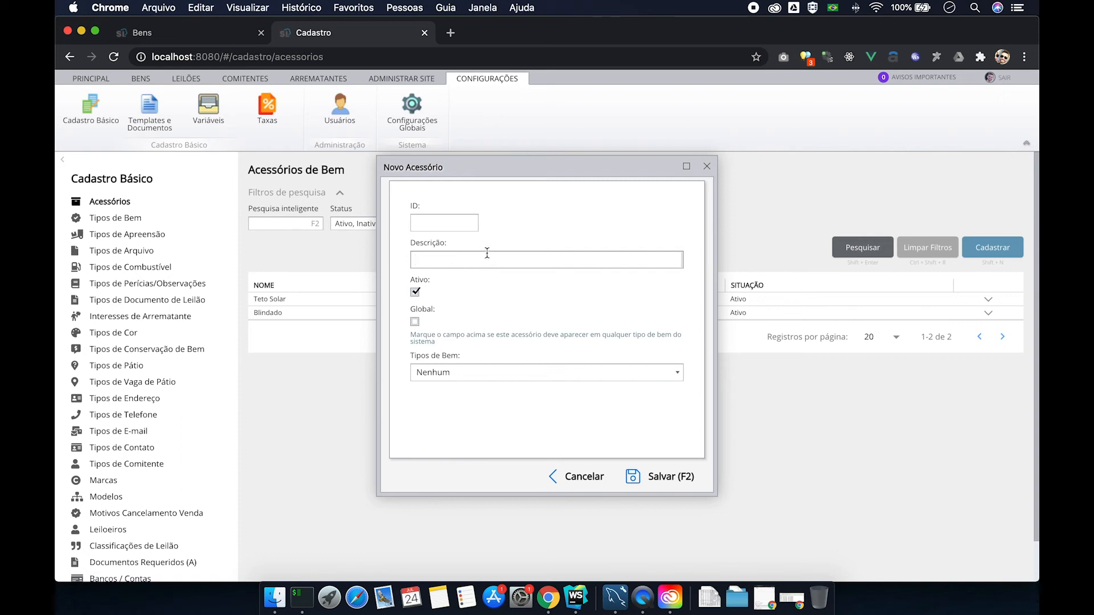
click(707, 167)
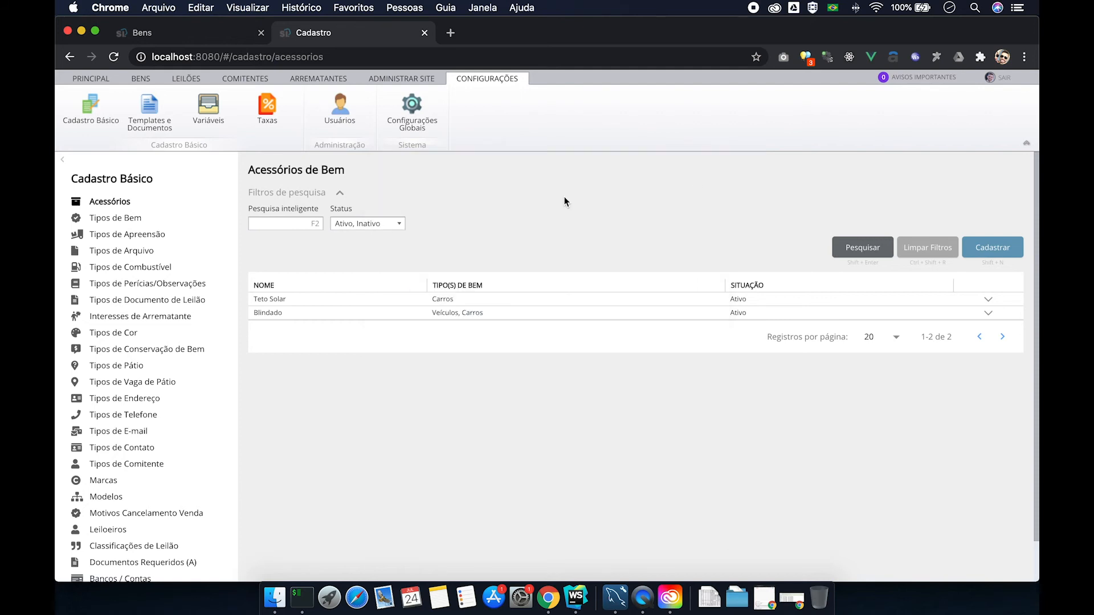
Step: Return to the open vehicle record and examine its Acessórios, Demais Informações and Perícias e Informações sections
click(164, 41)
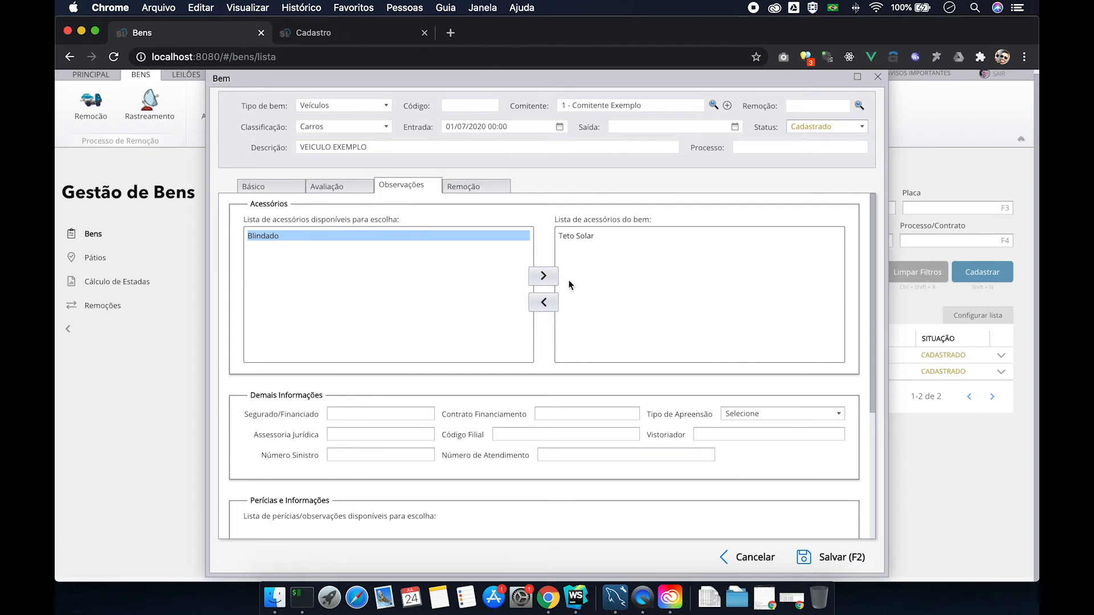
scroll(338, 402, down, 1)
click(358, 390)
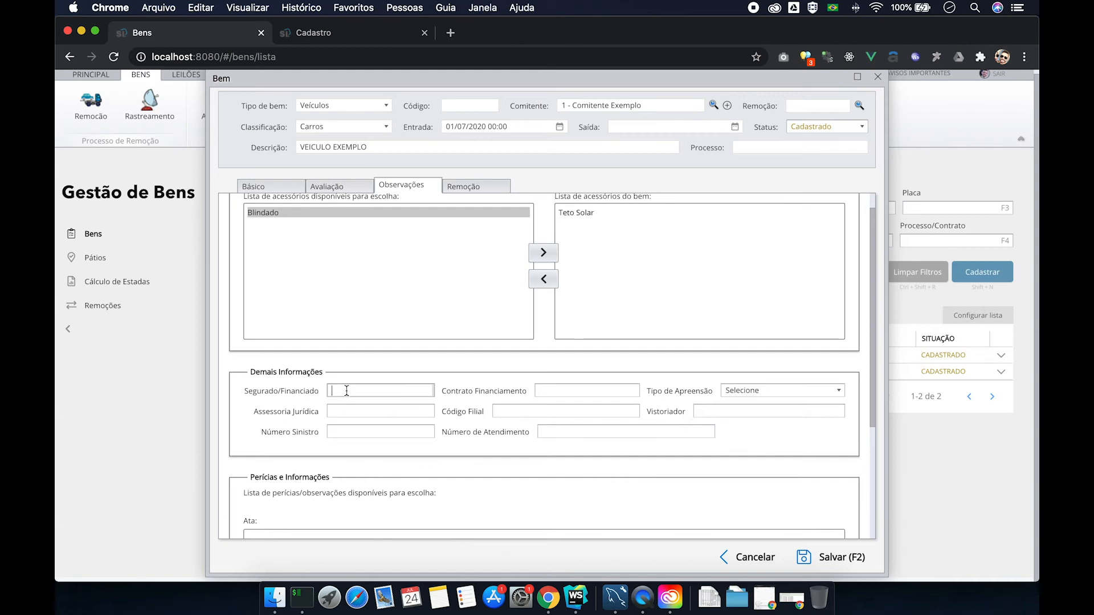
scroll(551, 388, down, 6)
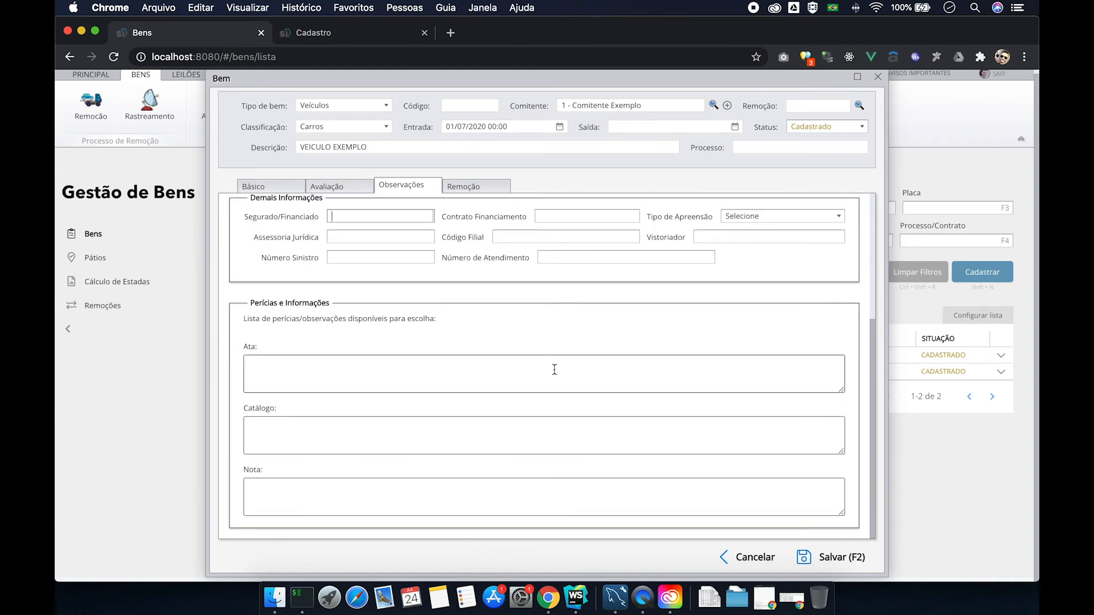
scroll(435, 303, up, 6)
scroll(399, 310, down, 7)
scroll(371, 291, up, 7)
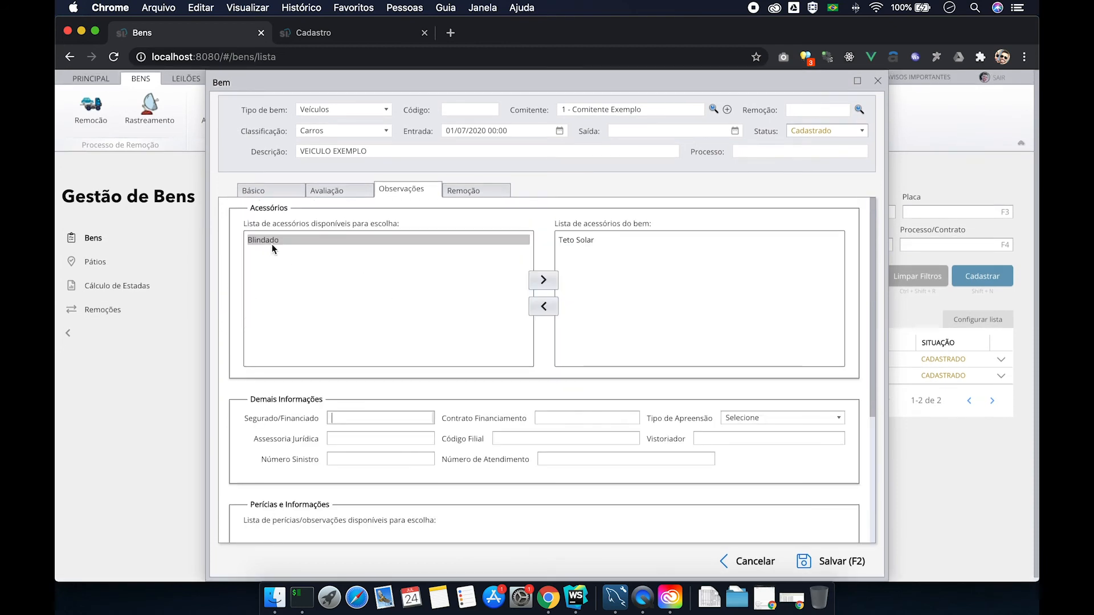
scroll(391, 308, down, 7)
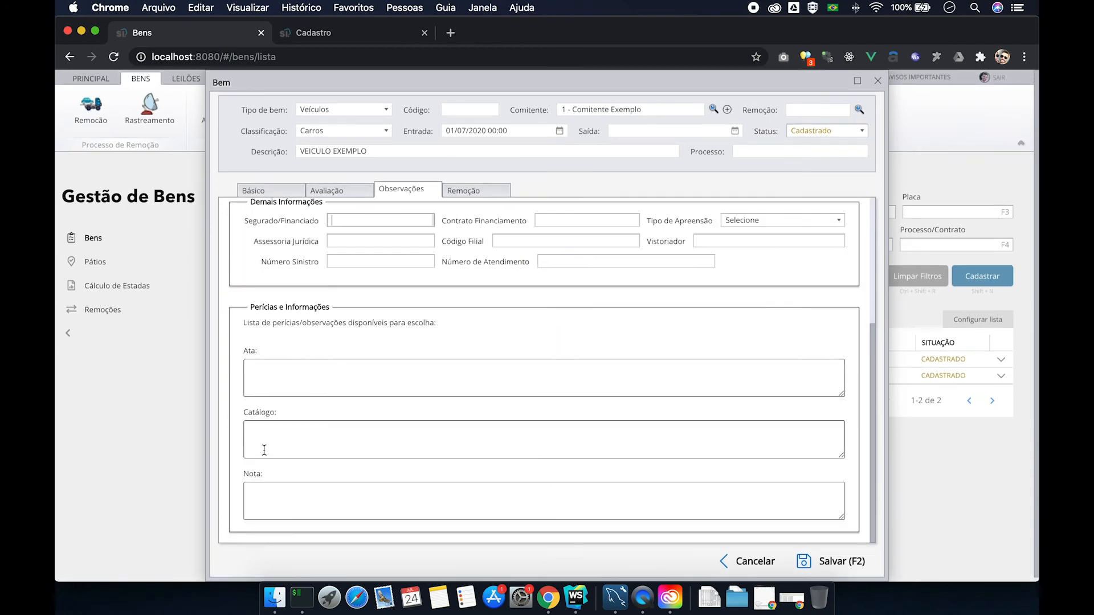
scroll(294, 419, up, 7)
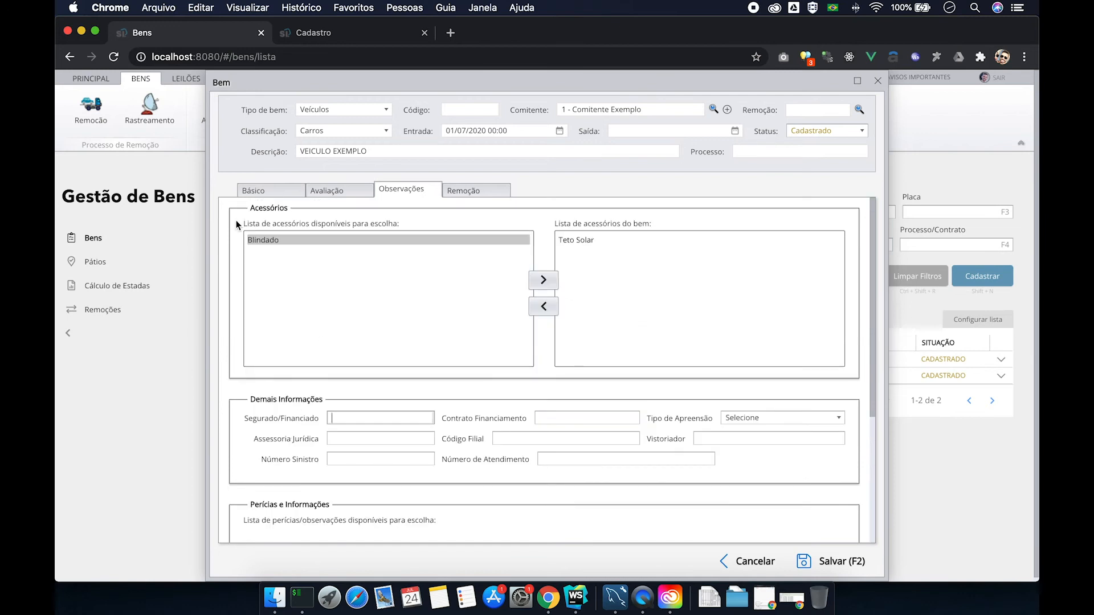
Step: Start a new record in the Tipos de Perícias/Observações basic register
click(312, 35)
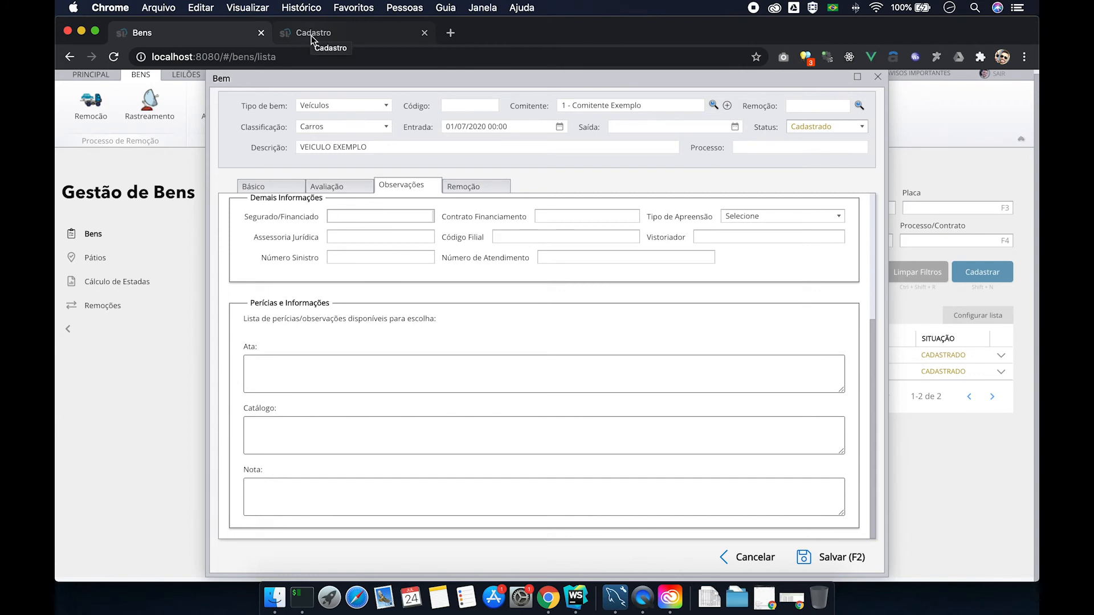
click(312, 36)
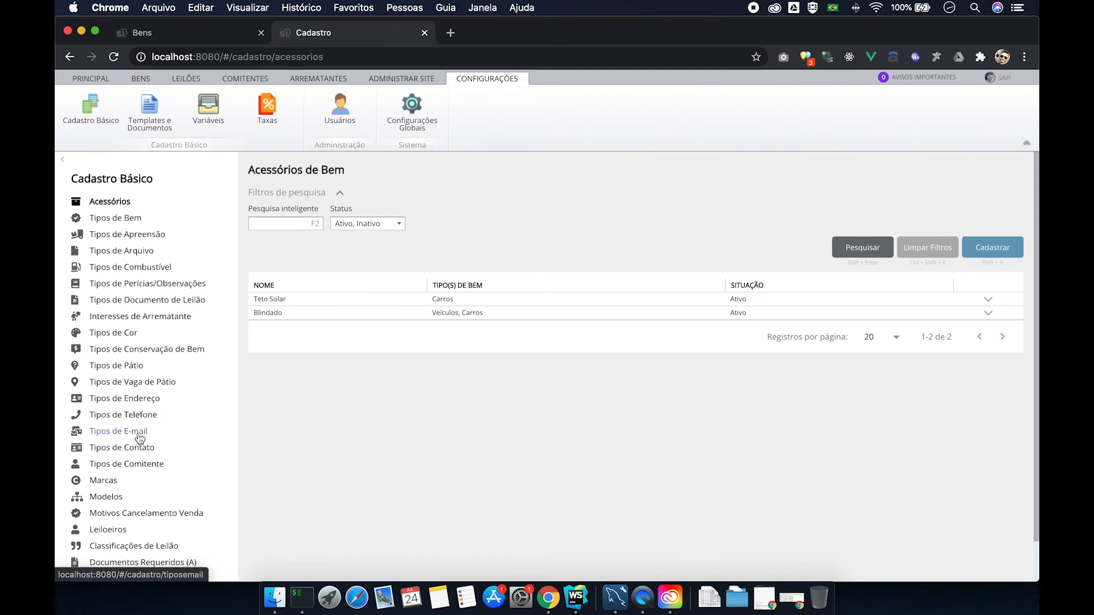
scroll(137, 433, down, 2)
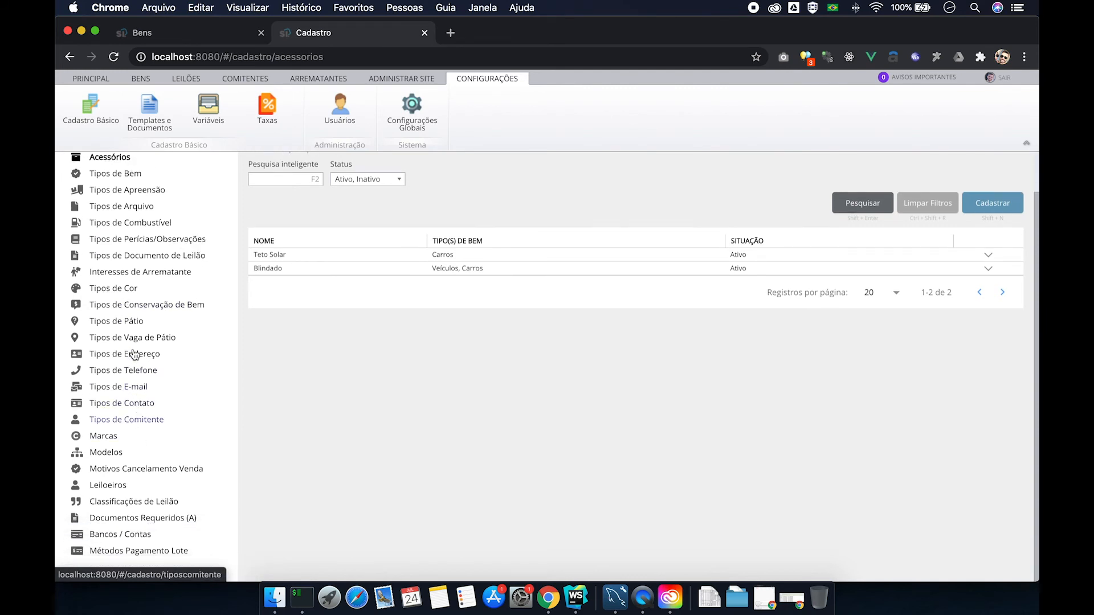
click(140, 242)
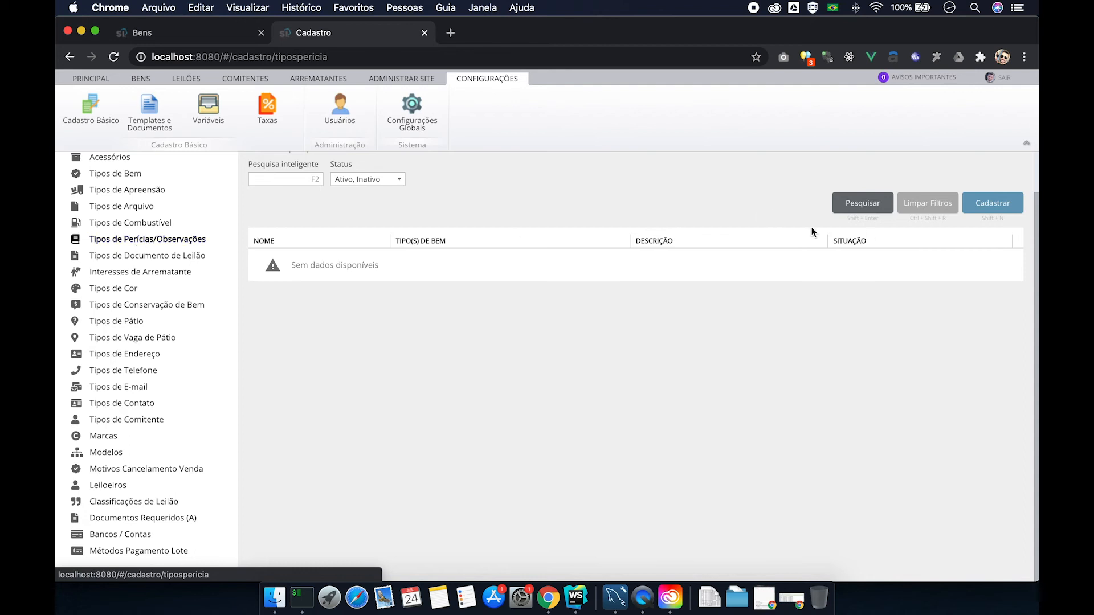
click(1010, 208)
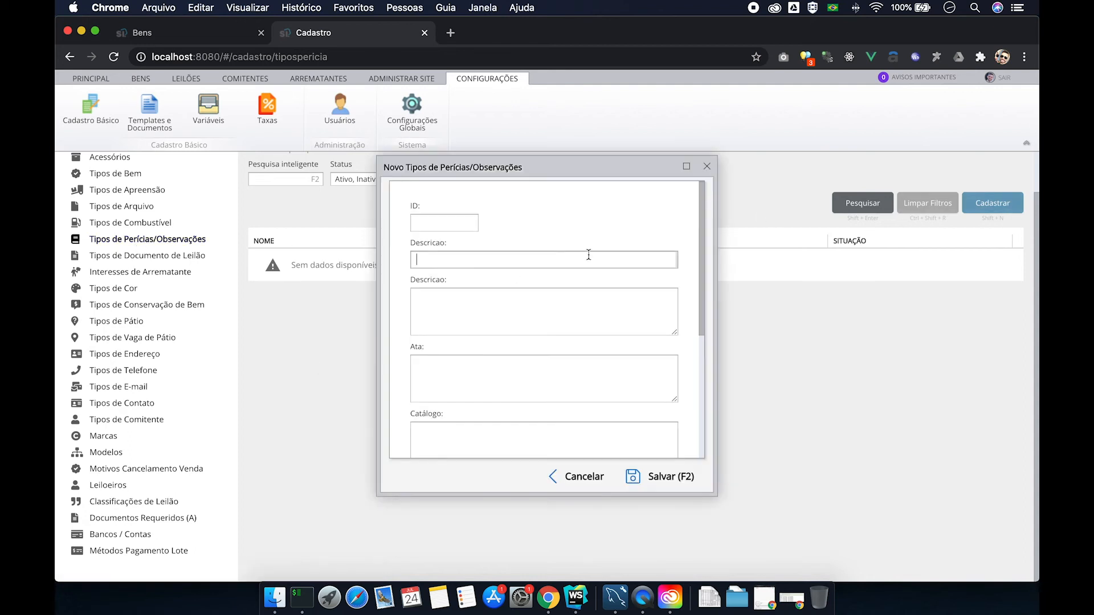
Step: Check the vehicle's Perícias e Informações section, and name the new inspection type "Veículo de Alagamento"
click(173, 33)
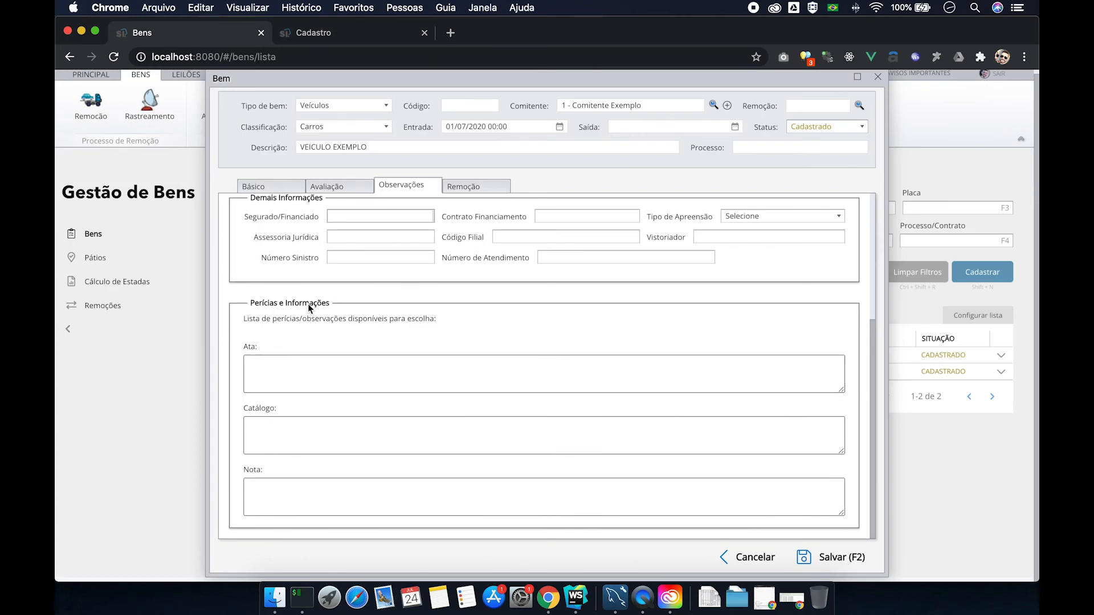
scroll(313, 297, up, 1)
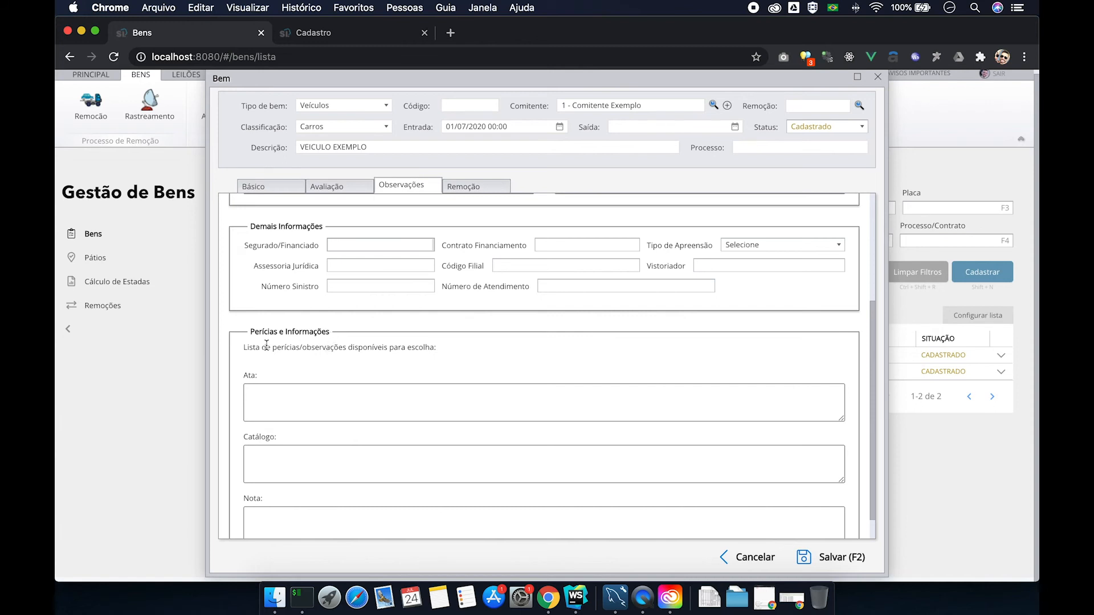
click(339, 36)
text(Ve;icul)
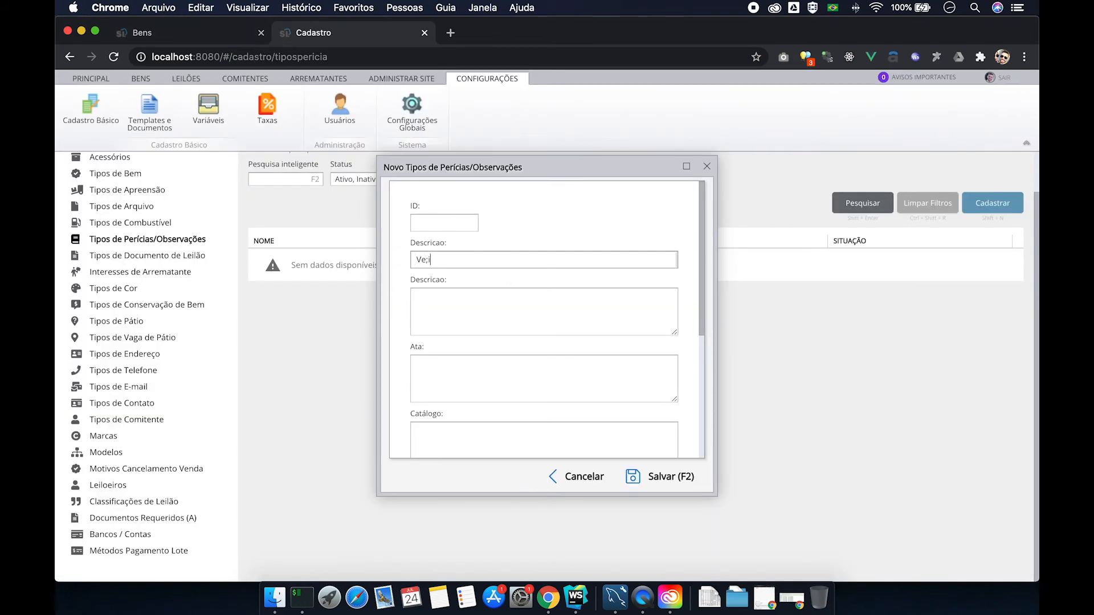
key(BackSpace)
key(BackSpace)
key(BackSpace)
text(culo de Alag)
key(BackSpace)
key(BackSpace)
text(lagamento)
Step: Fill the inspection type's longer description with "Veículo de Alagamento" and its Ata text with "Veículo de Alagamento .... Ata...."
click(481, 313)
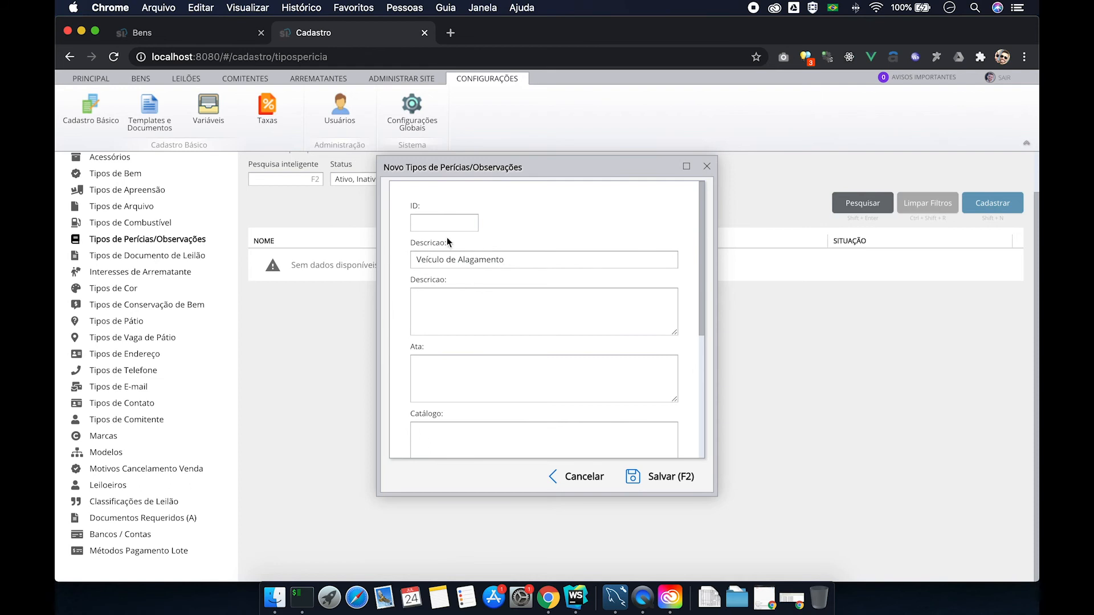
scroll(491, 316, down, 1)
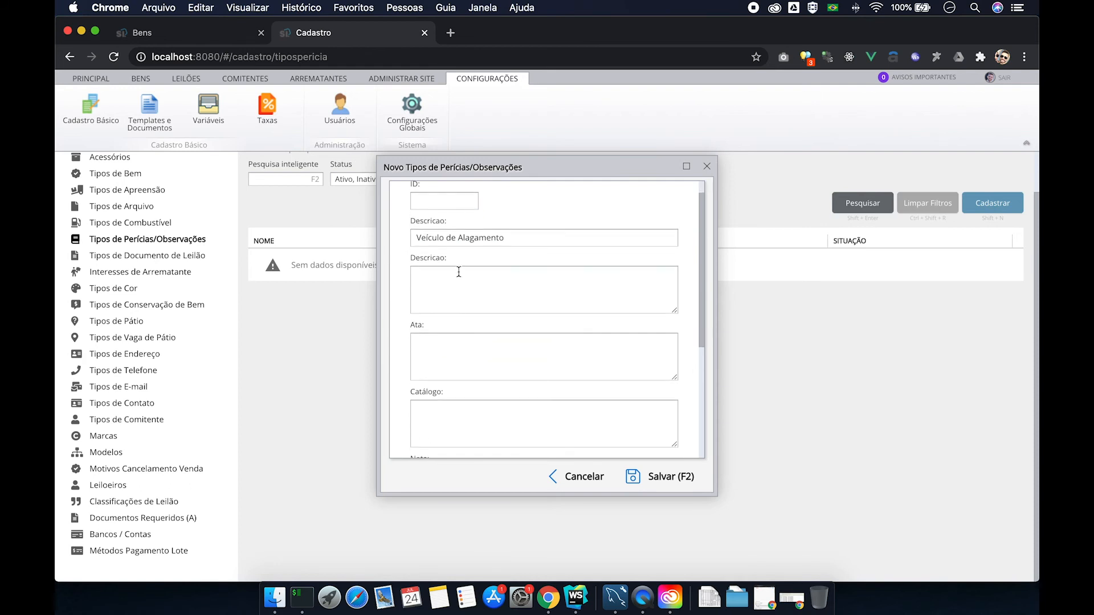
click(446, 342)
scroll(456, 413, down, 4)
scroll(446, 275, up, 1)
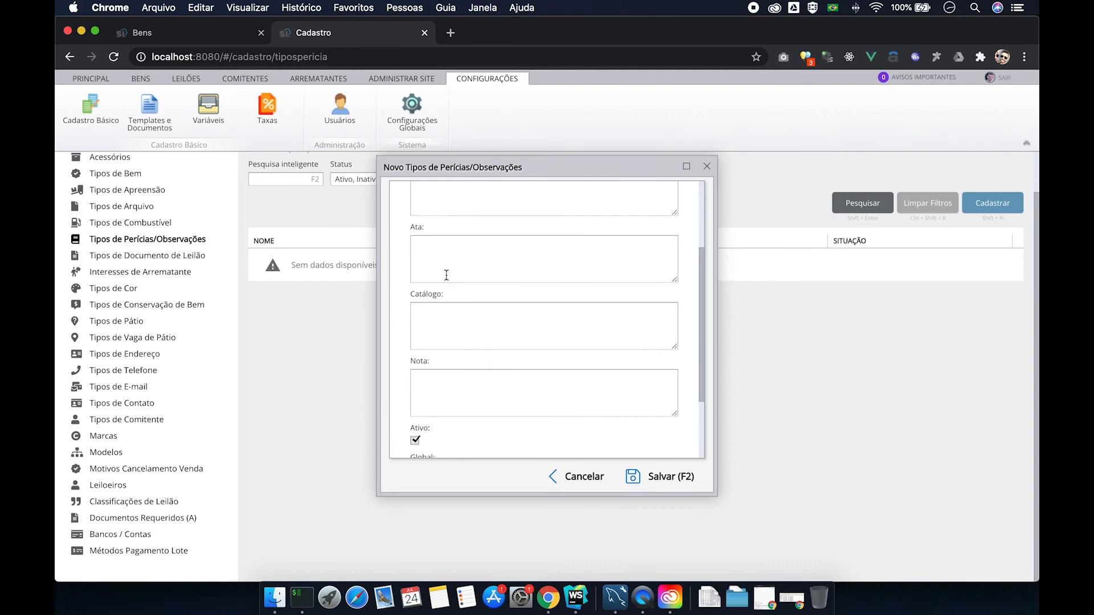
scroll(456, 319, up, 5)
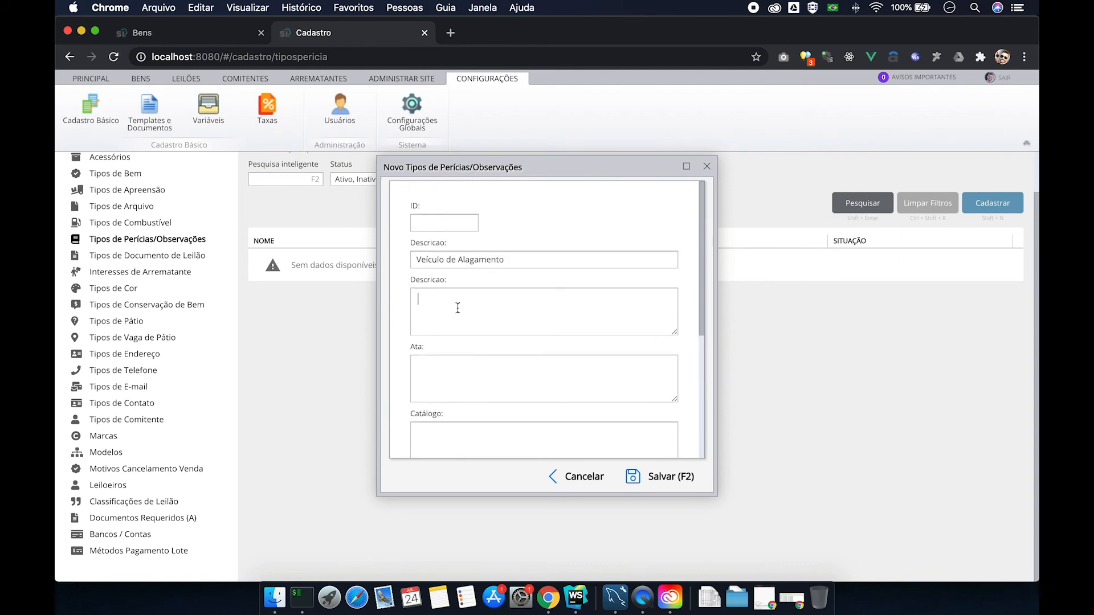
key(shift+Tab)
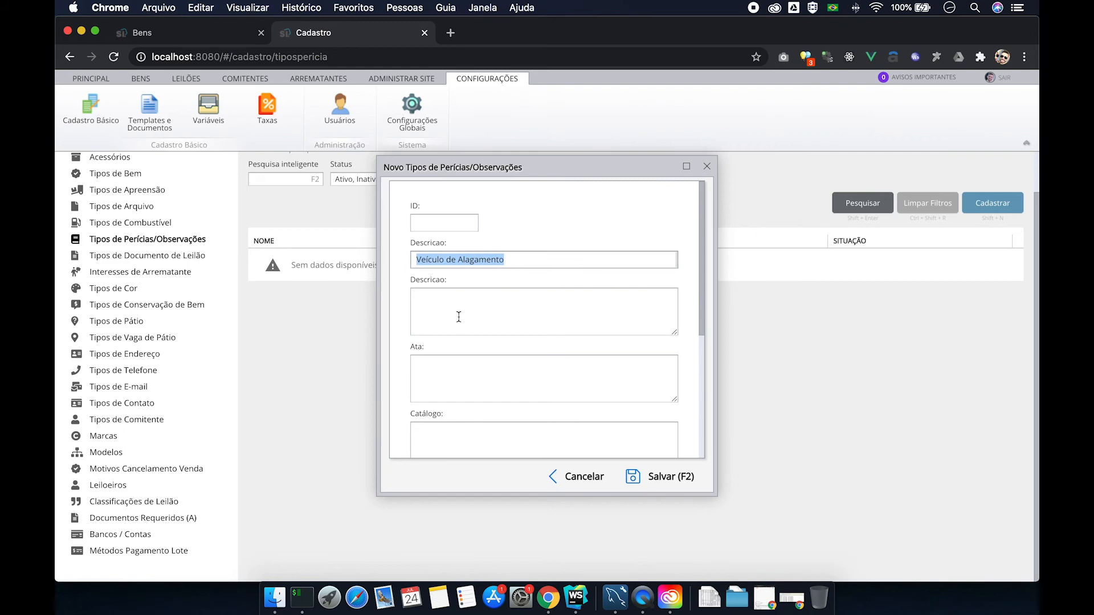
key(ctrl+c)
key(Tab)
key(ctrl+v)
key(Tab)
key(super+v)
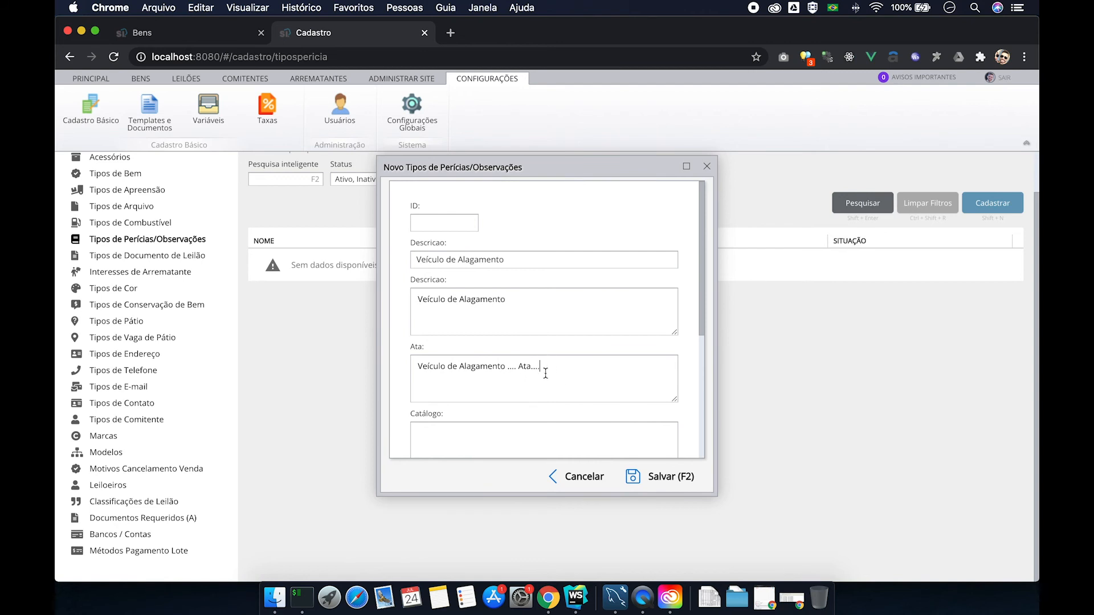
Step: Enter "Veículo proveniente de alagamento, motor liga" as both the Catálogo and Nota texts of the inspection type
scroll(476, 416, down, 1)
scroll(473, 412, down, 7)
text(Ve;icyl)
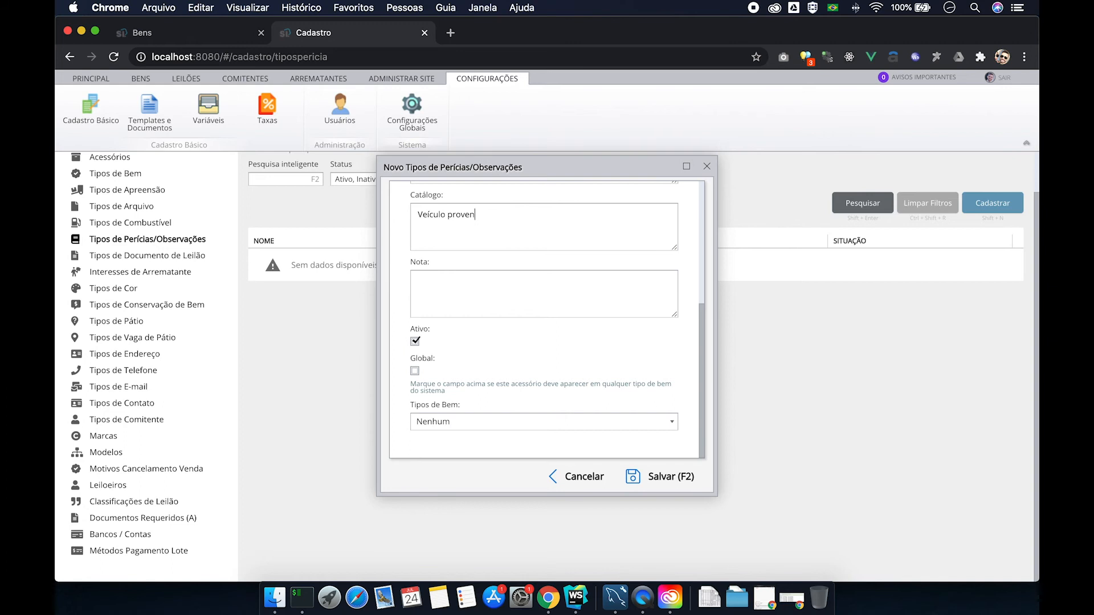
text(amento, motor liga)
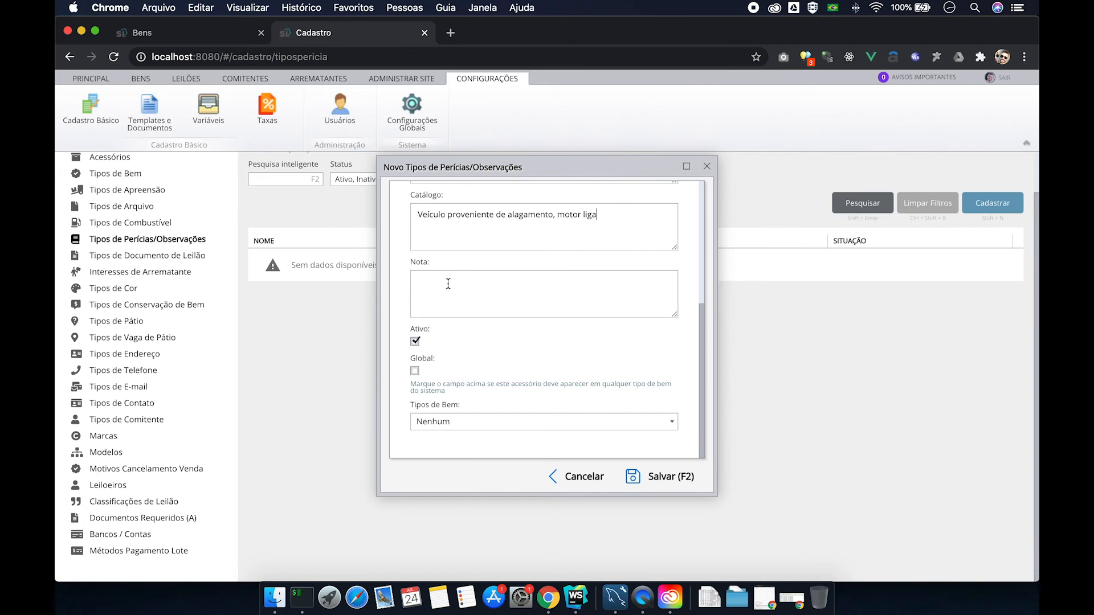
triple_click(537, 239)
key(ctrl+c)
click(509, 306)
key(ctrl+v)
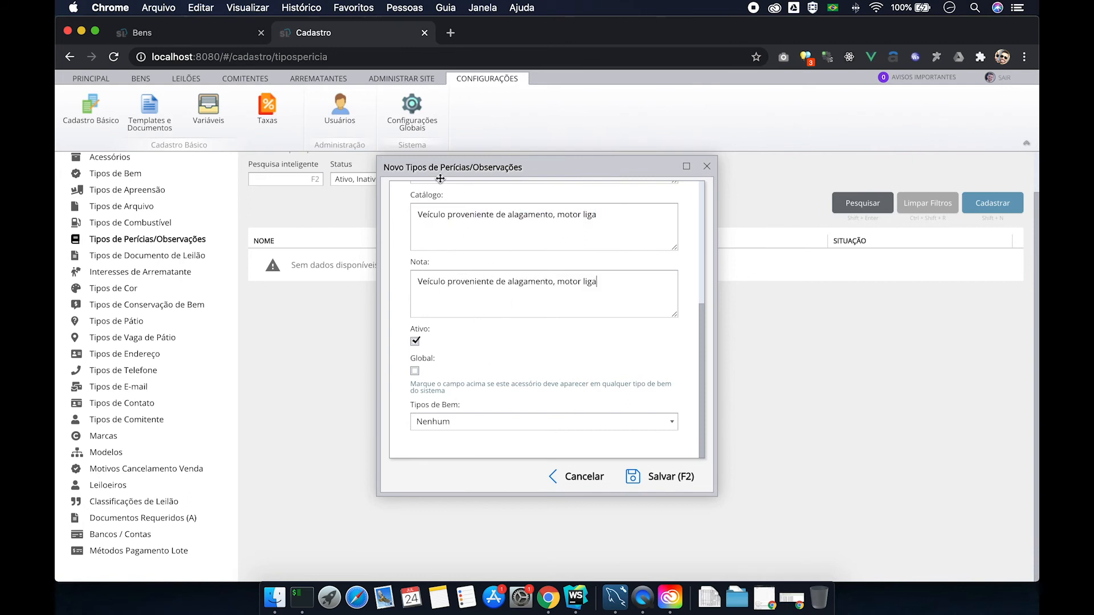
Step: Assign the asset types Veículos, Carros, Motos, Caminhões and Ônibus to the inspection type and save it
click(468, 421)
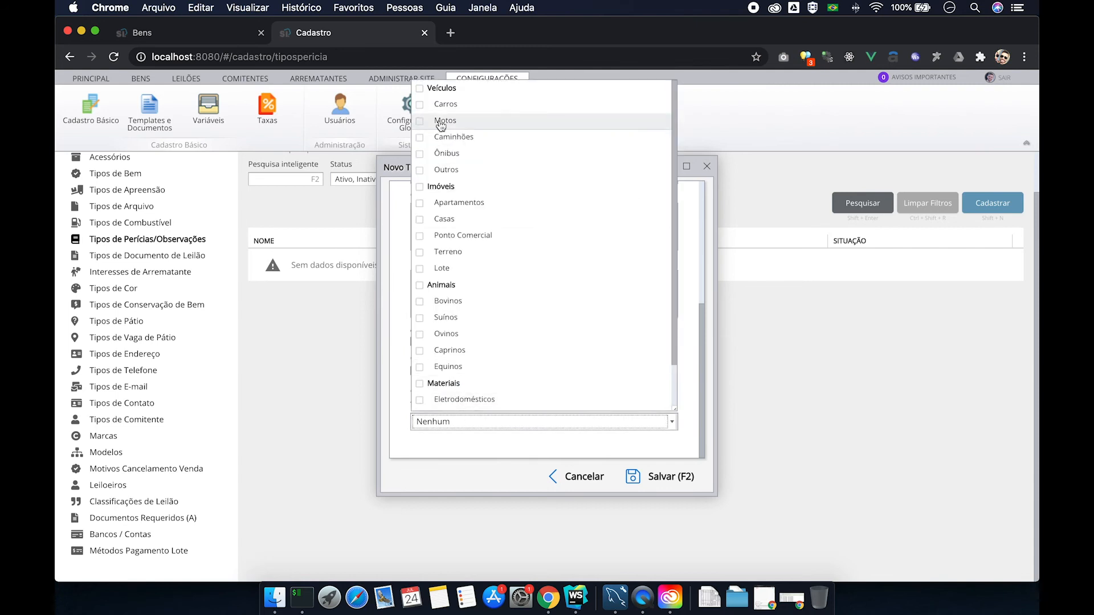
click(426, 104)
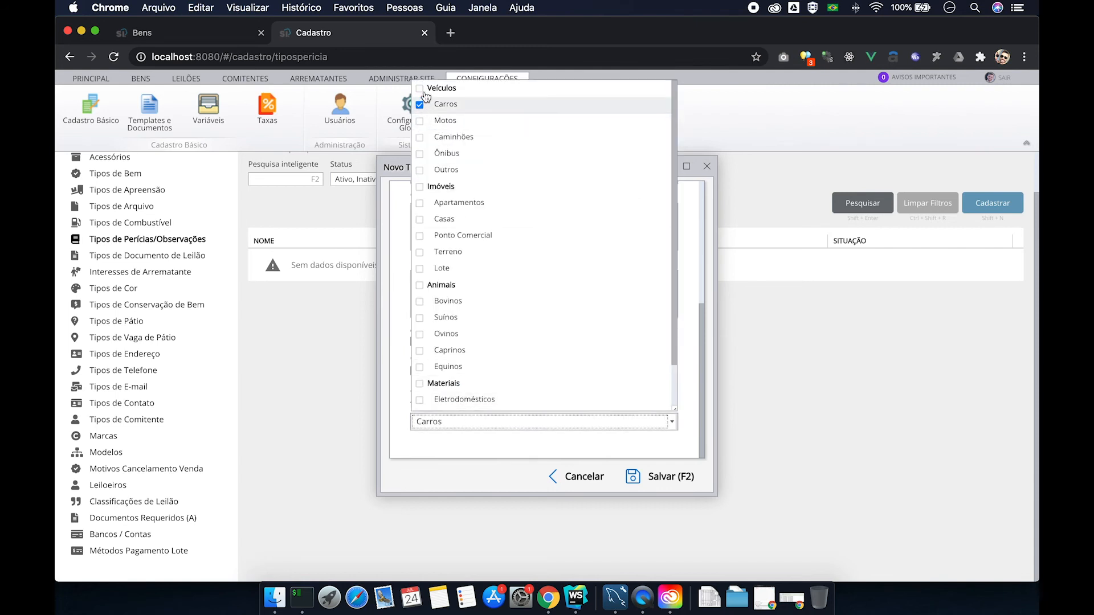
click(425, 90)
click(423, 137)
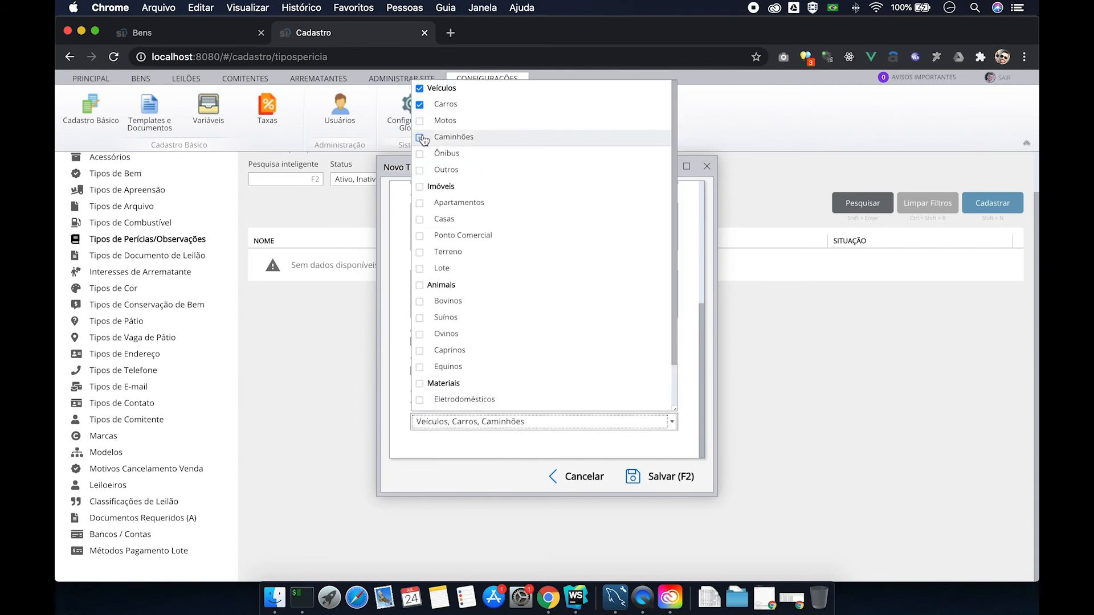
click(422, 121)
click(421, 154)
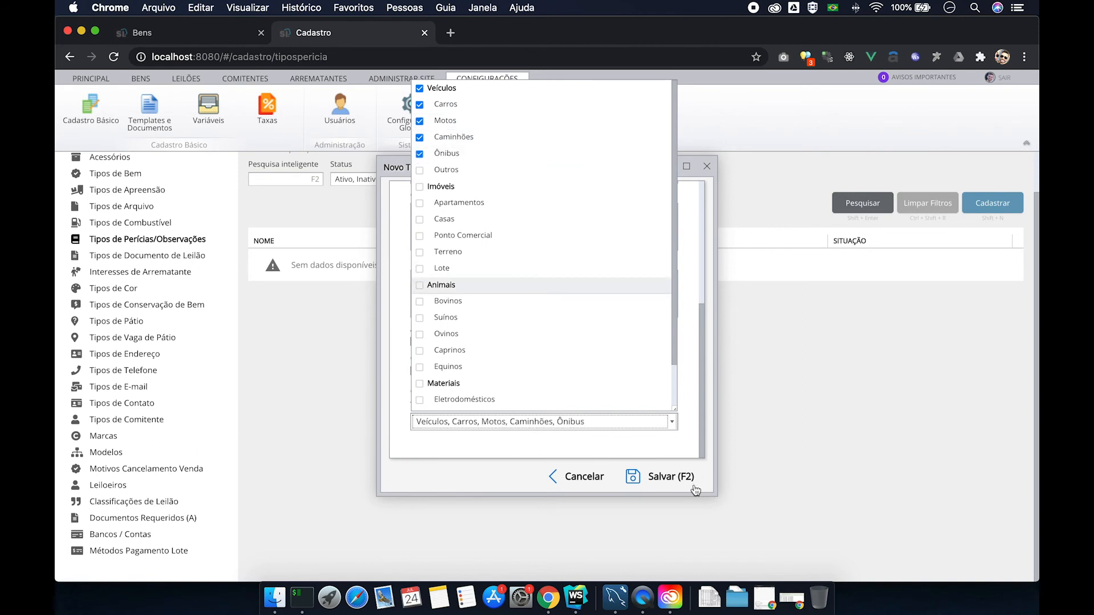
click(660, 480)
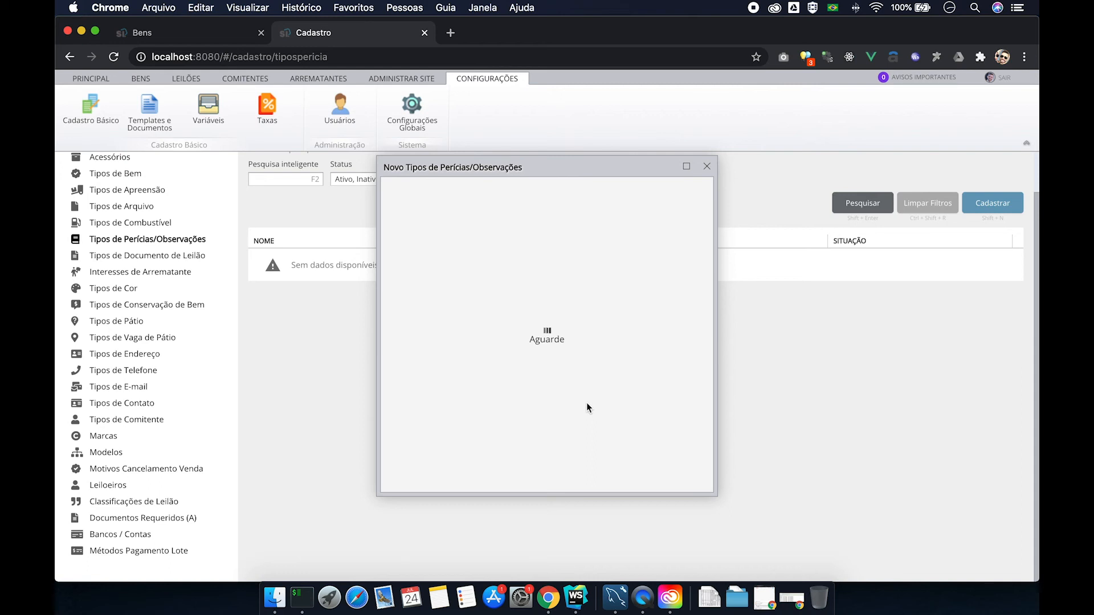
click(708, 166)
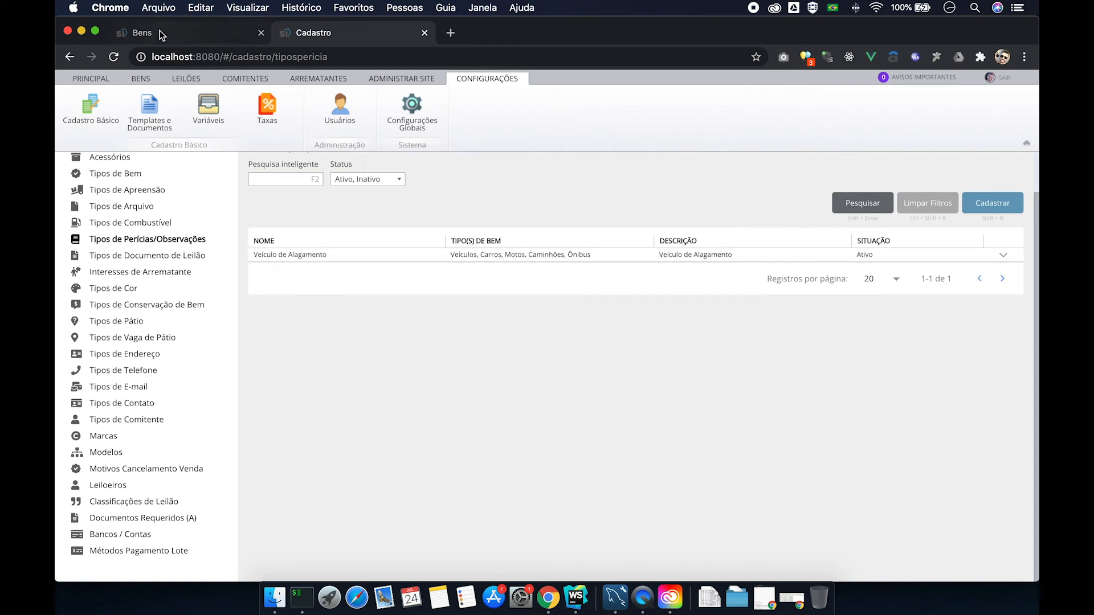
Step: Apply the Veículo de Alagamento observation to the open vehicle record and view its Remoção section
key(ctrl+shift+Tab)
click(345, 136)
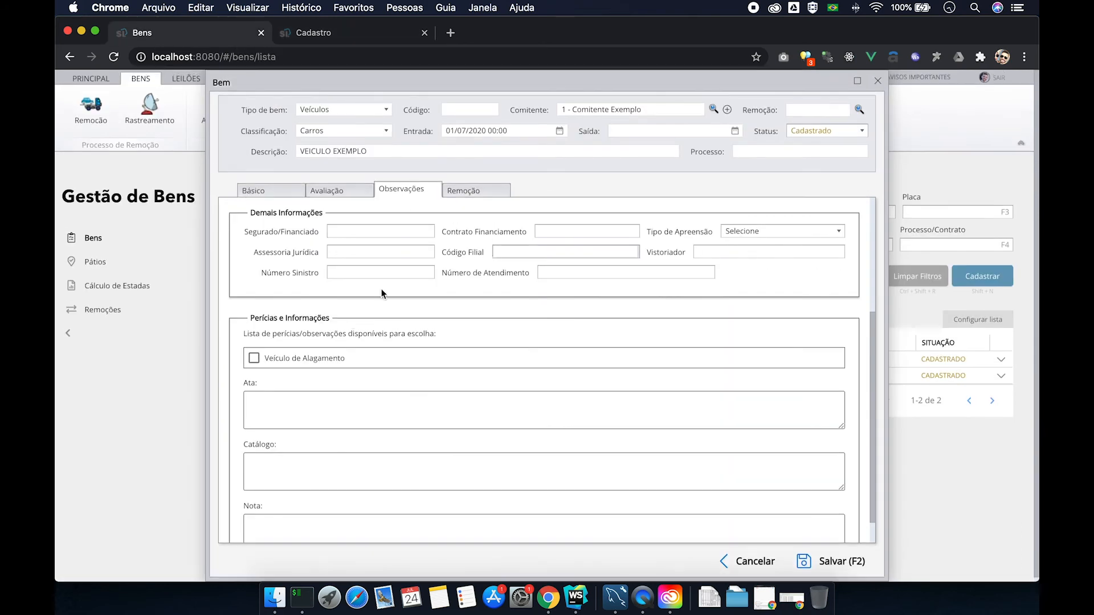
scroll(381, 302, up, 1)
scroll(325, 339, down, 1)
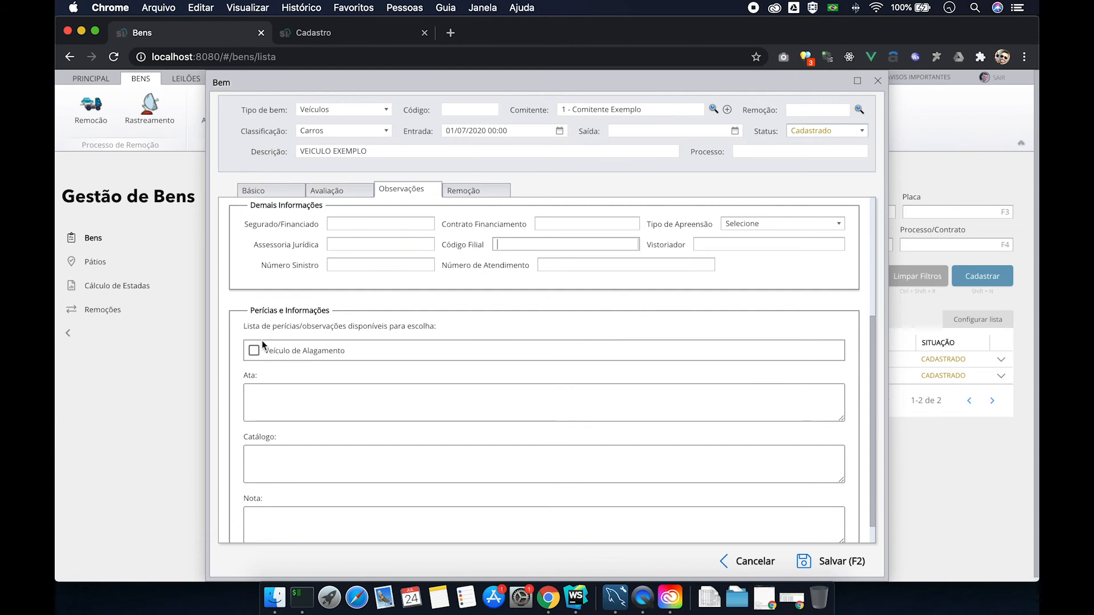
scroll(261, 341, down, 1)
click(254, 328)
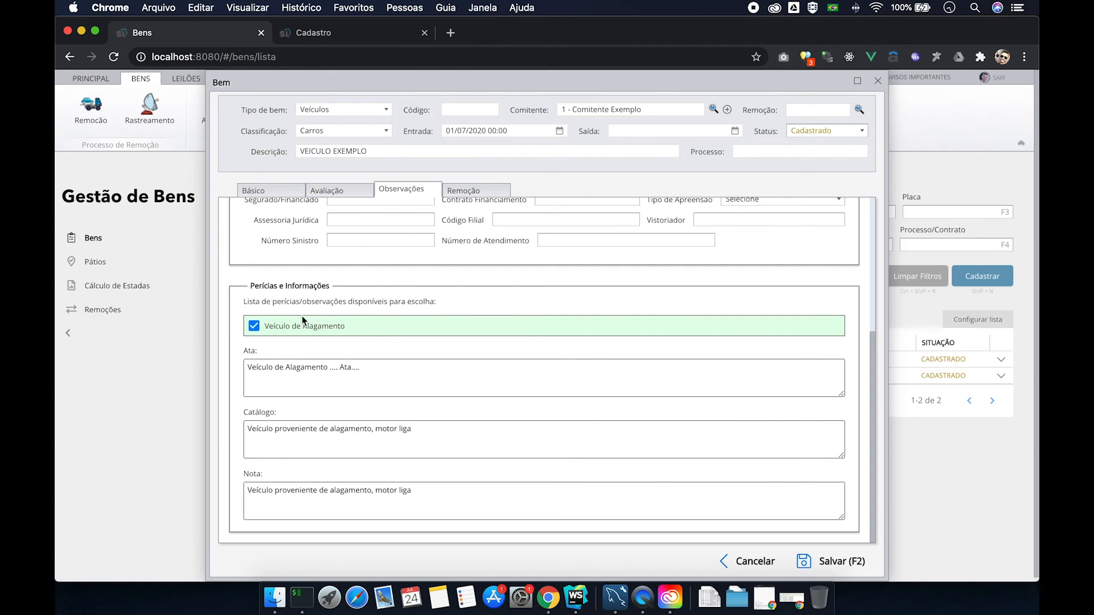
scroll(336, 342, down, 1)
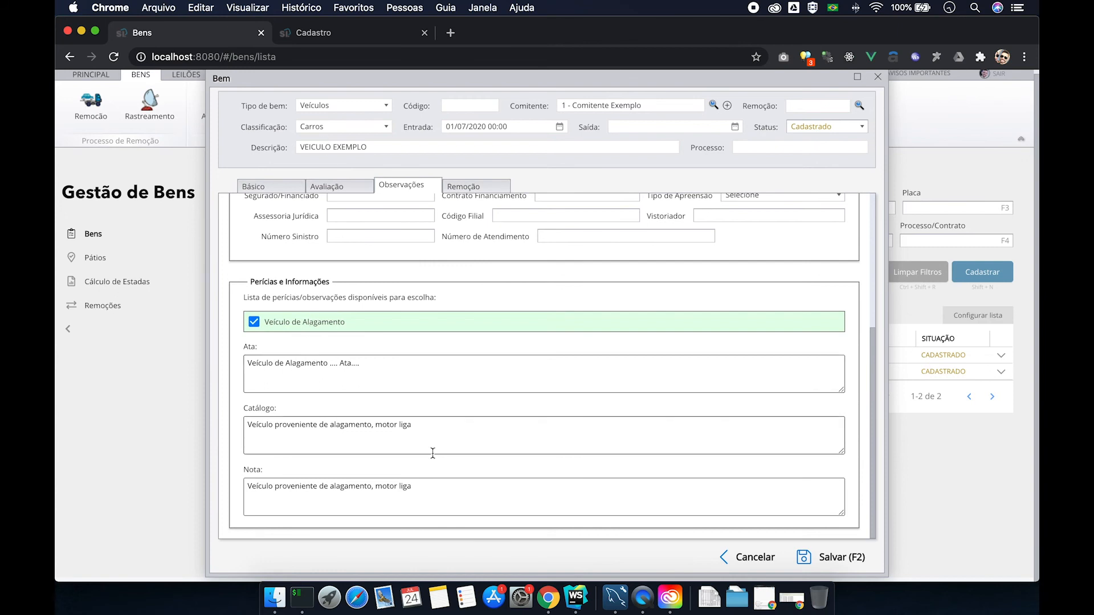
scroll(351, 282, up, 5)
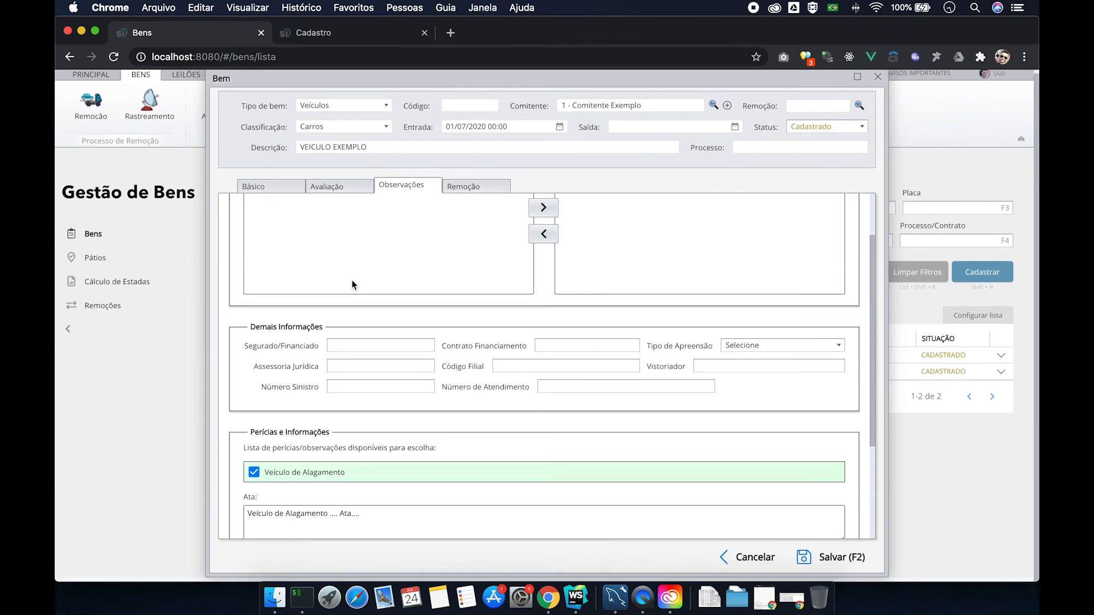
click(462, 188)
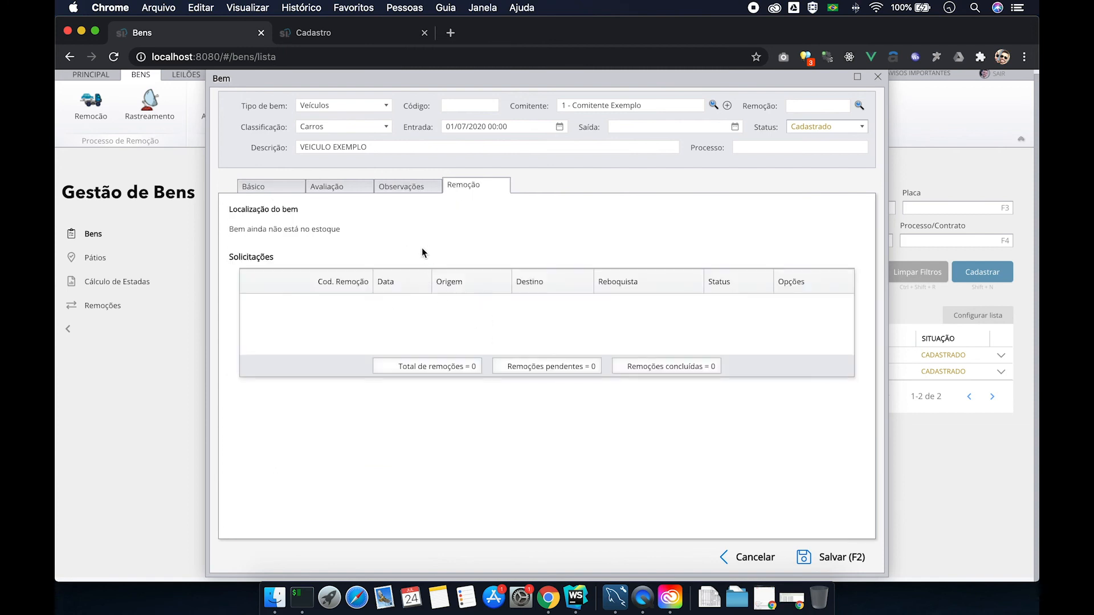
Step: Set carro2.jpg from Downloads as the main photo in the vehicle's basic data
click(279, 189)
click(766, 346)
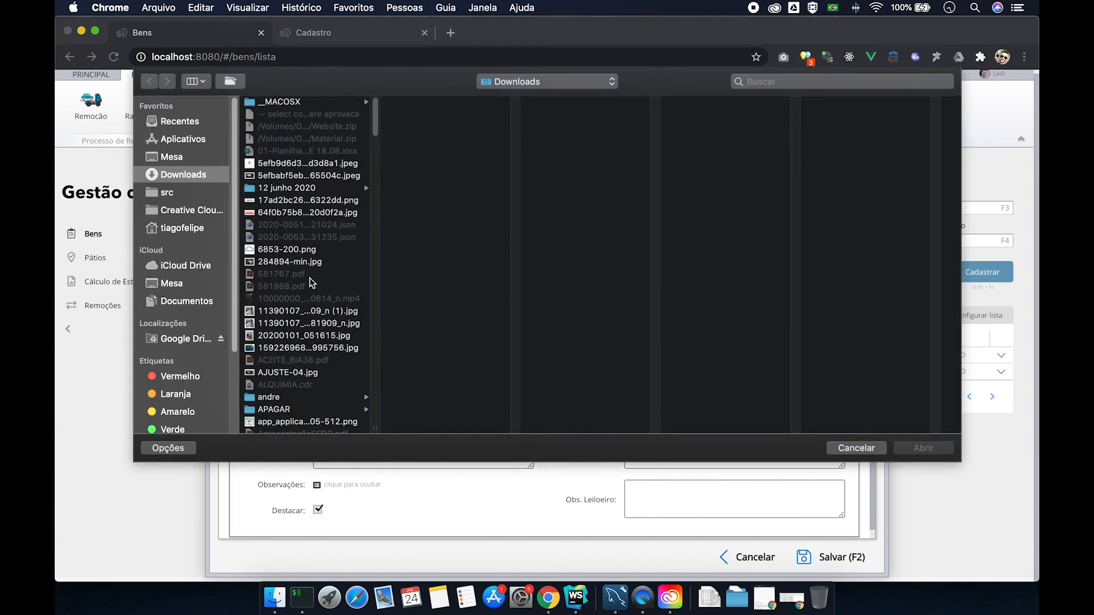
scroll(308, 283, down, 3)
scroll(296, 303, down, 10)
scroll(289, 322, down, 3)
text(car)
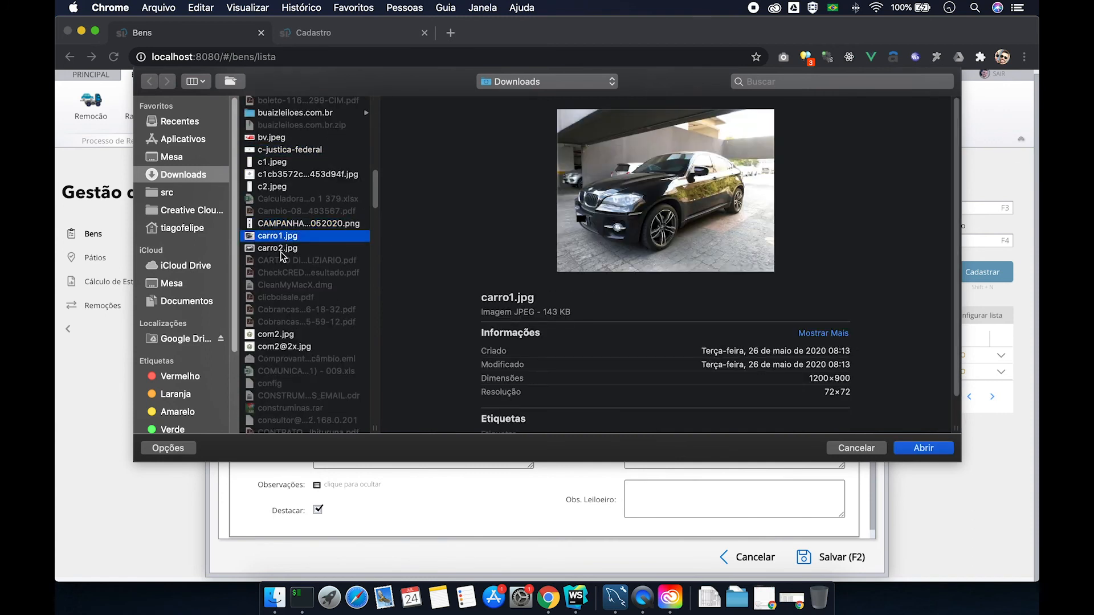
click(281, 253)
double_click(281, 249)
scroll(650, 337, down, 1)
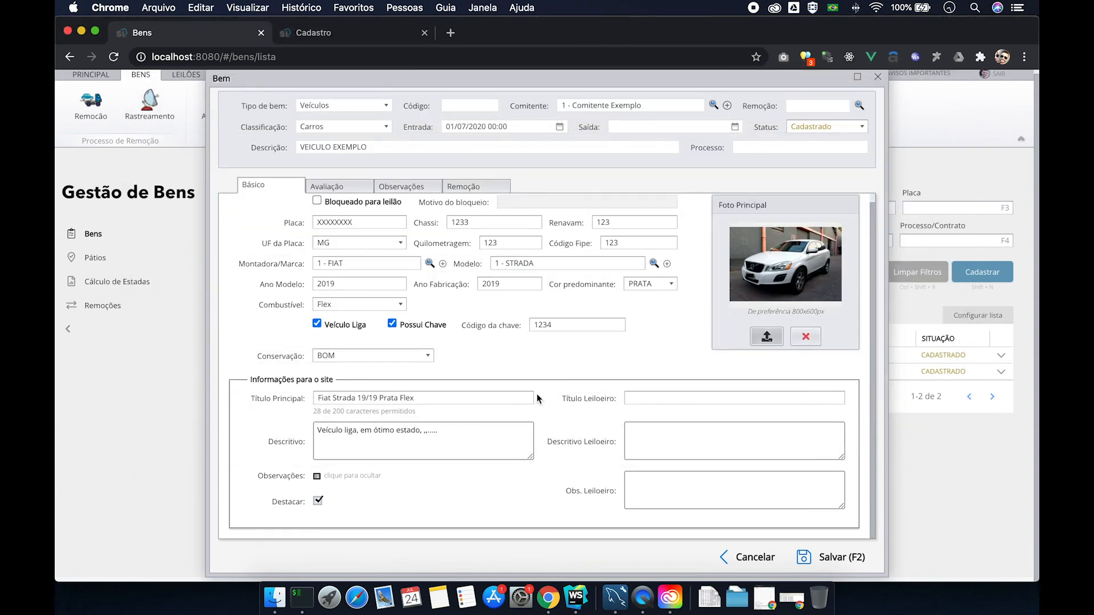
Step: Save the vehicle asset and reopen VEICULO EXEMPLO from the asset list
click(809, 558)
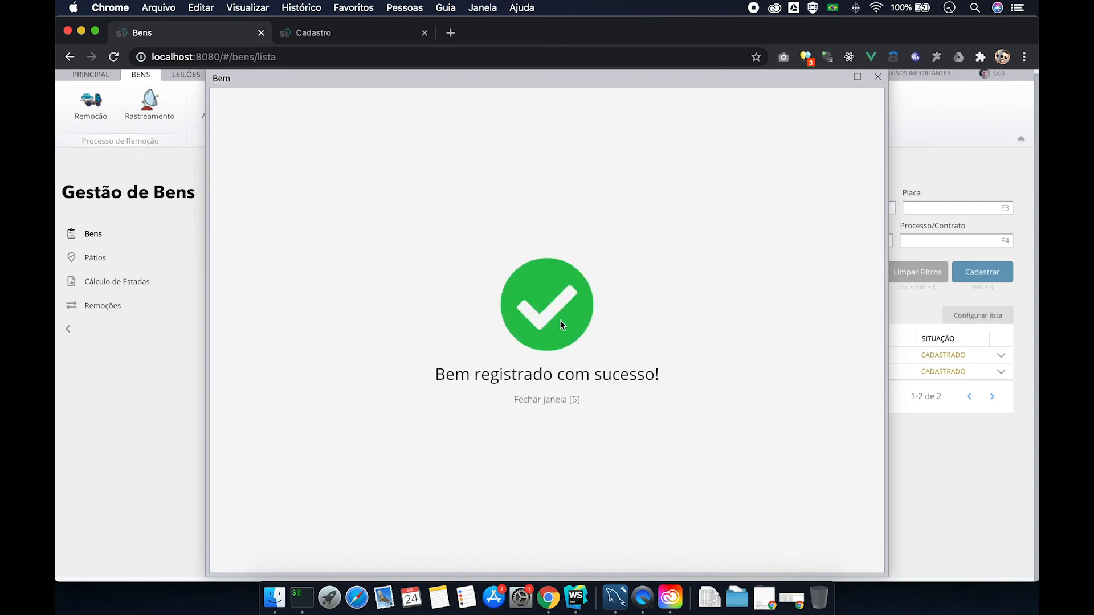
click(551, 400)
click(836, 278)
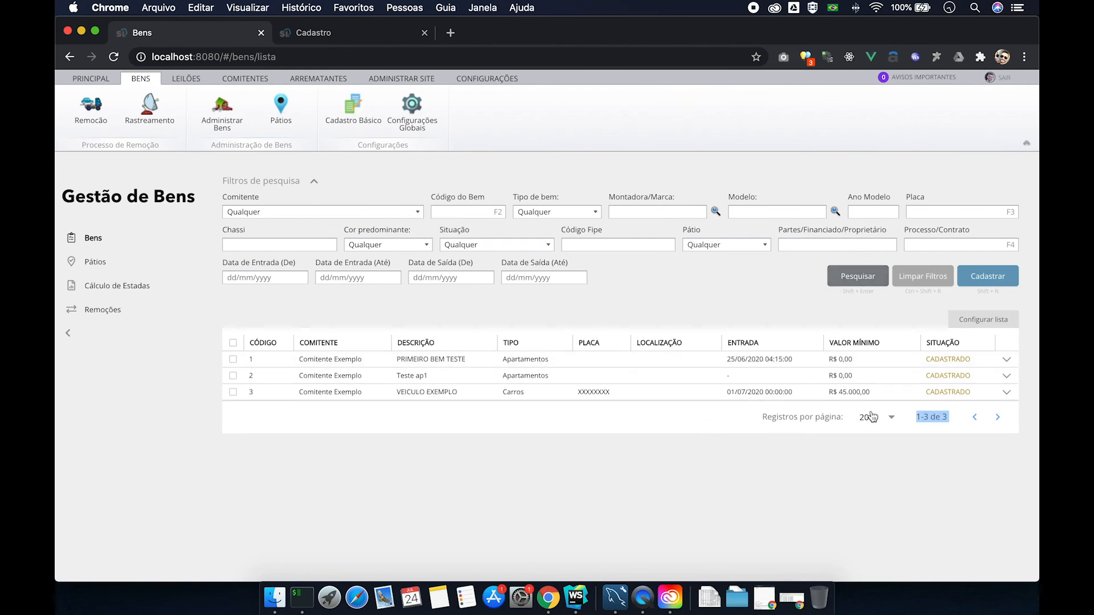
click(1005, 393)
click(908, 415)
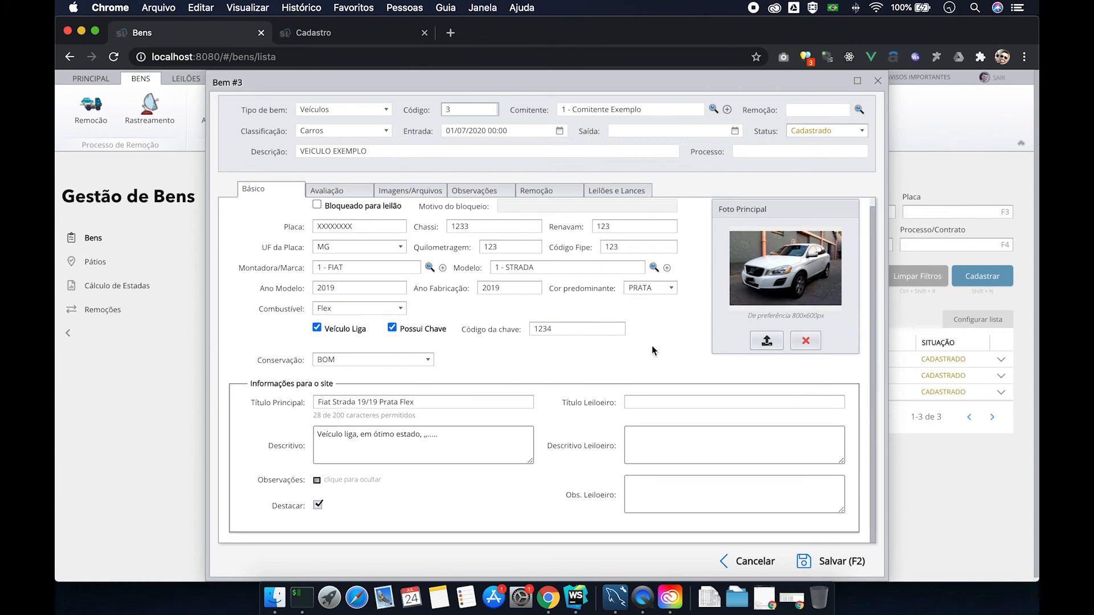
Step: Review the vehicle's Avaliação, Imagens/Arquivos and Leilões e Lances sections
click(342, 190)
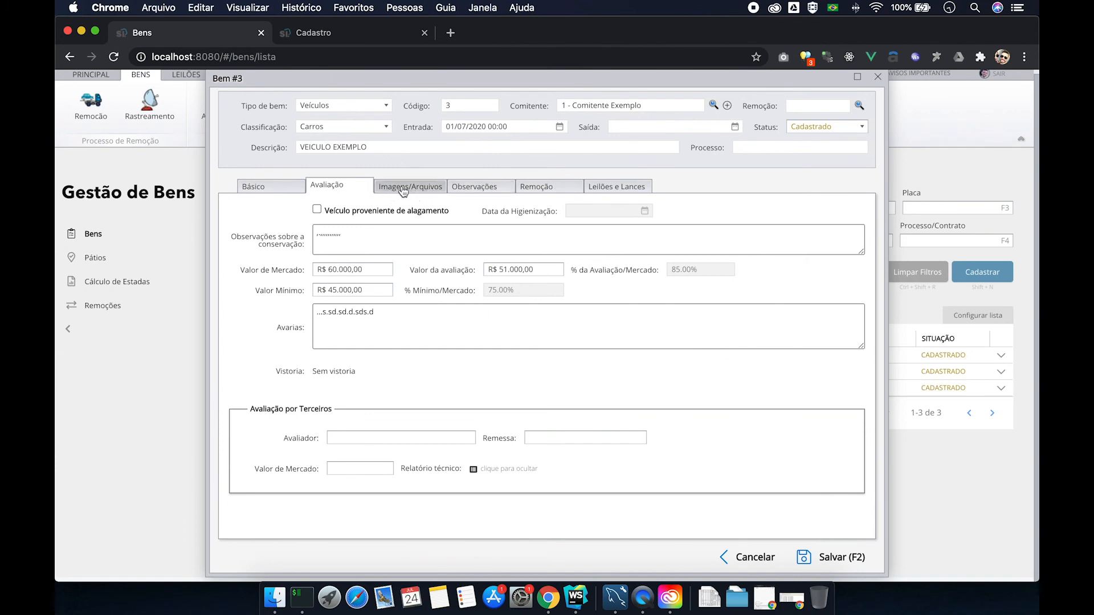
click(405, 190)
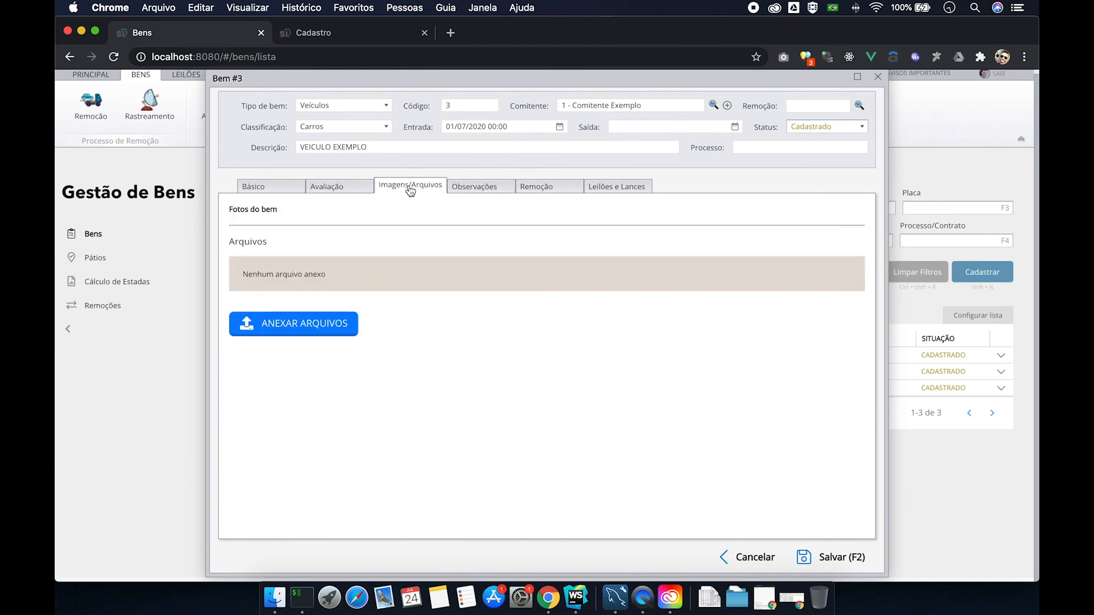
click(627, 188)
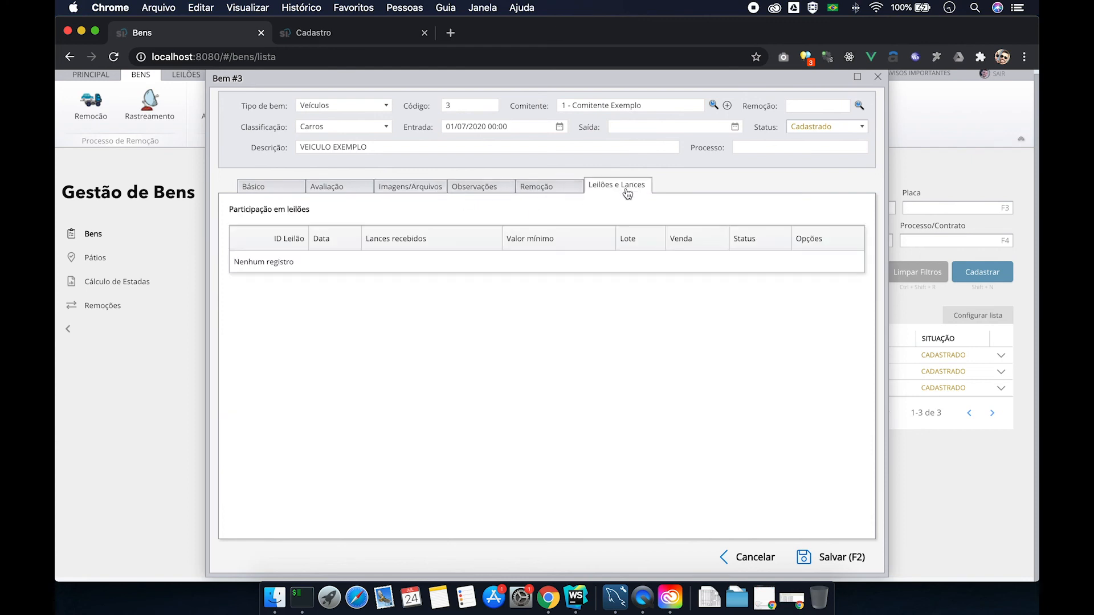
Step: Check which default file types are available when attaching files to the vehicle, and leave the upload without adding any
click(399, 193)
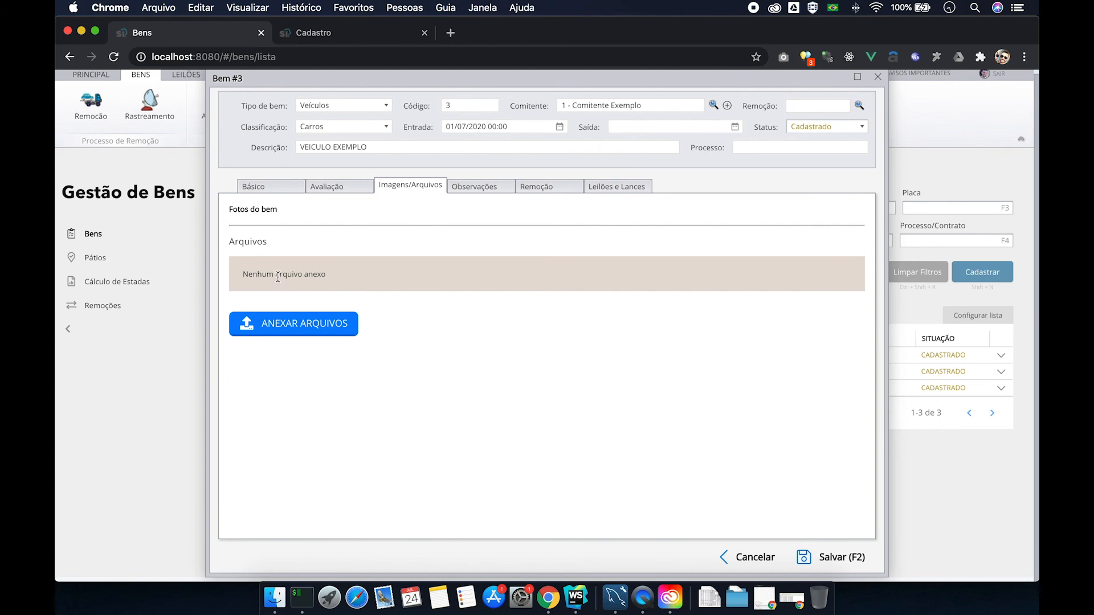
click(288, 324)
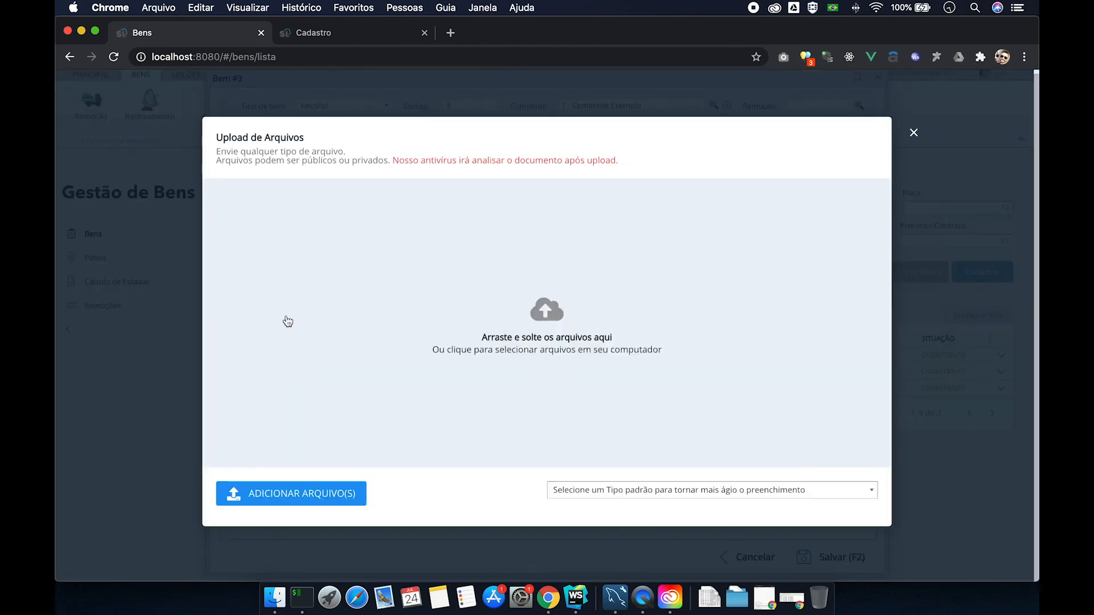
click(690, 490)
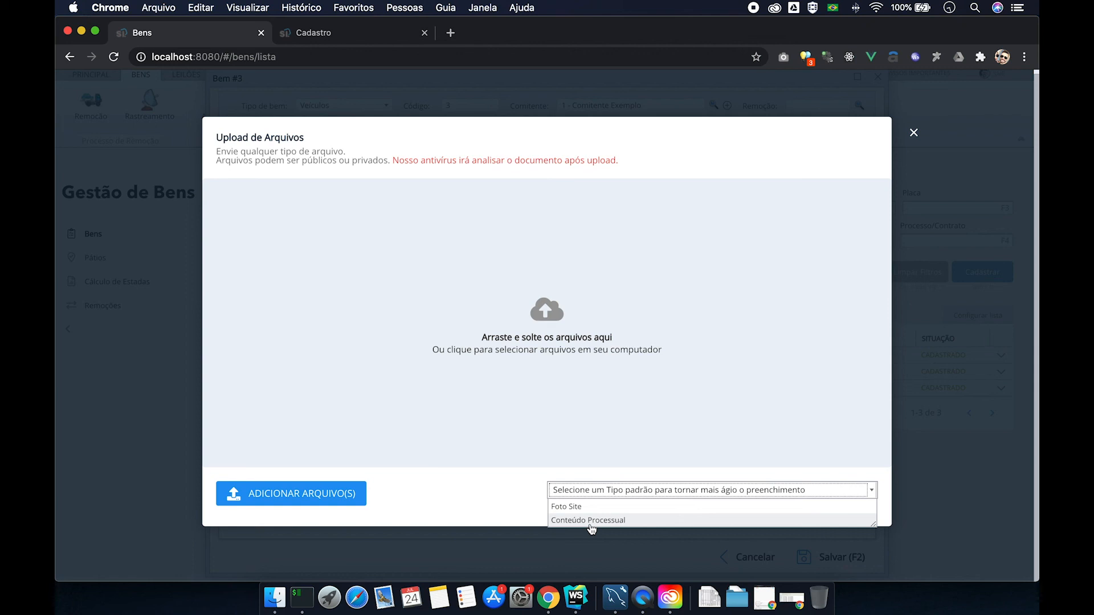
click(919, 136)
Step: Register a new active file type named Vistoria do Bem in the basic settings and save it
click(322, 31)
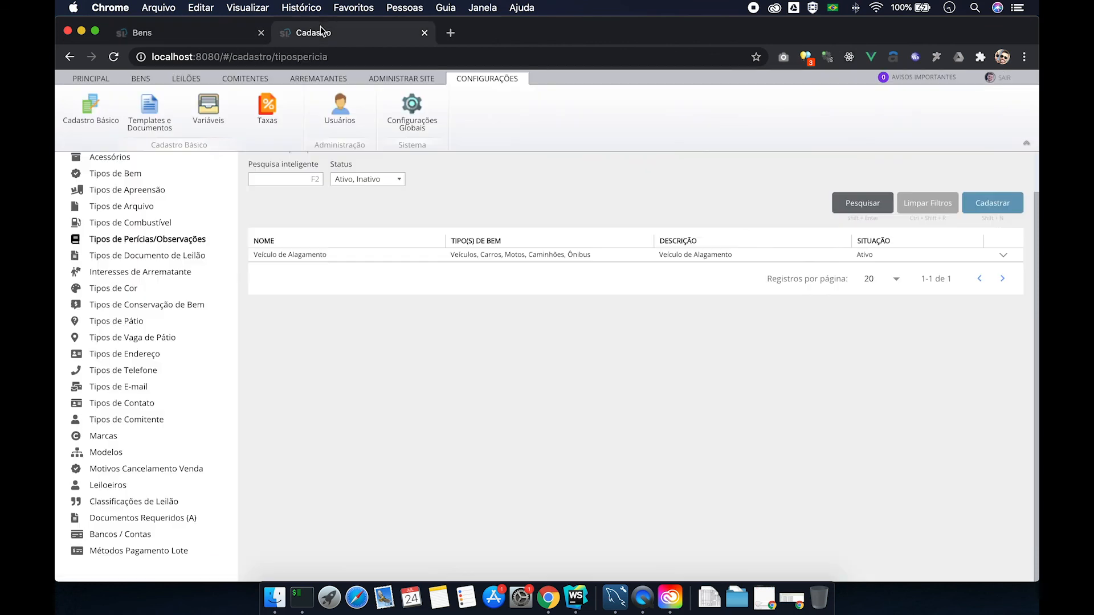
scroll(133, 228, up, 1)
click(115, 238)
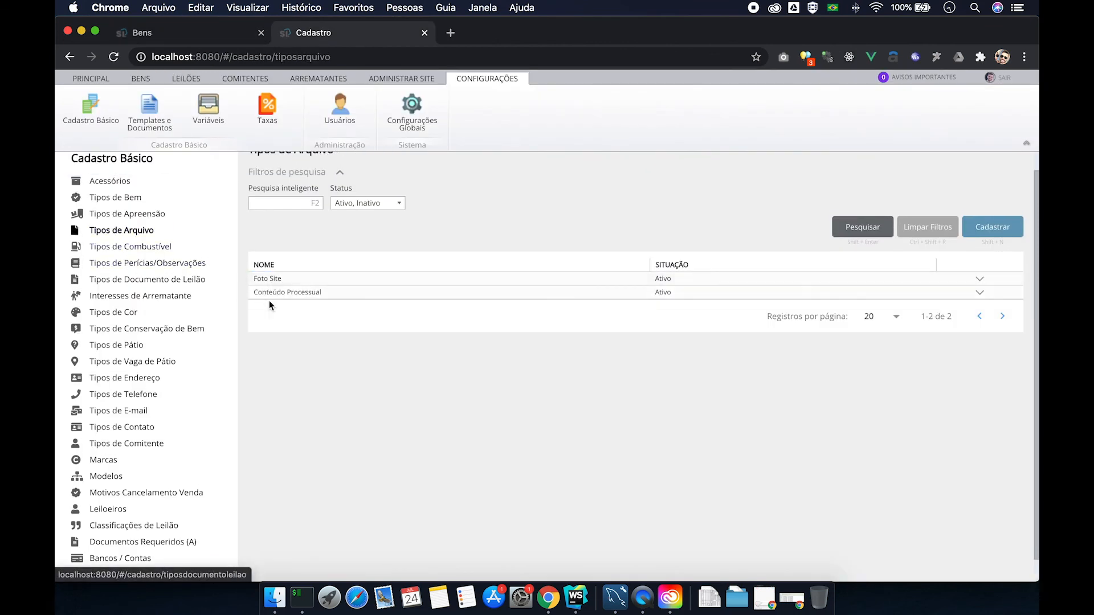
click(993, 227)
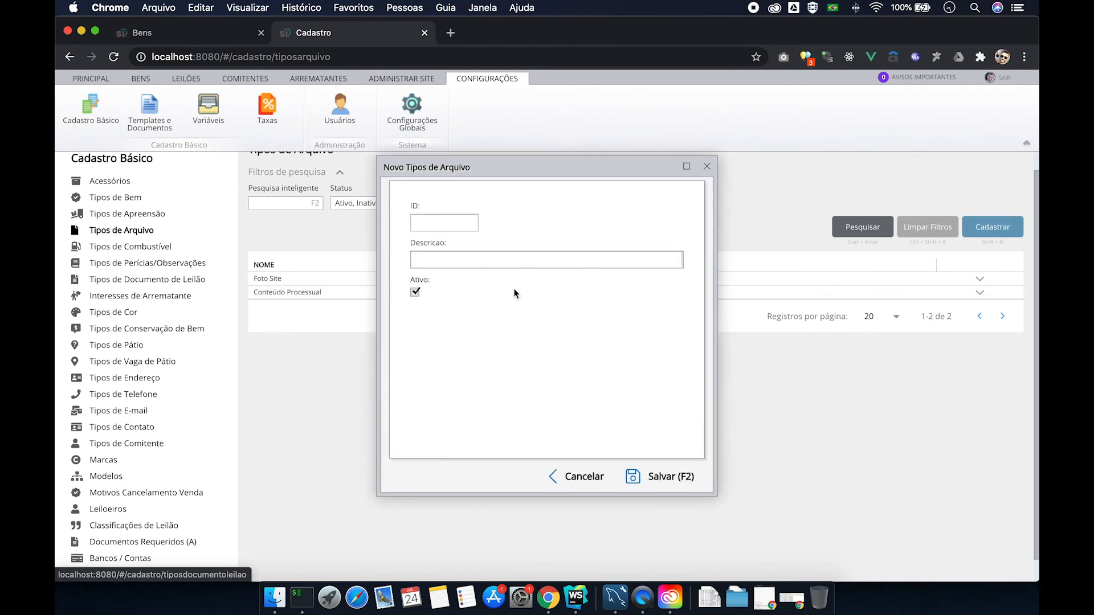
text(Vistoria do Bem)
key(F2)
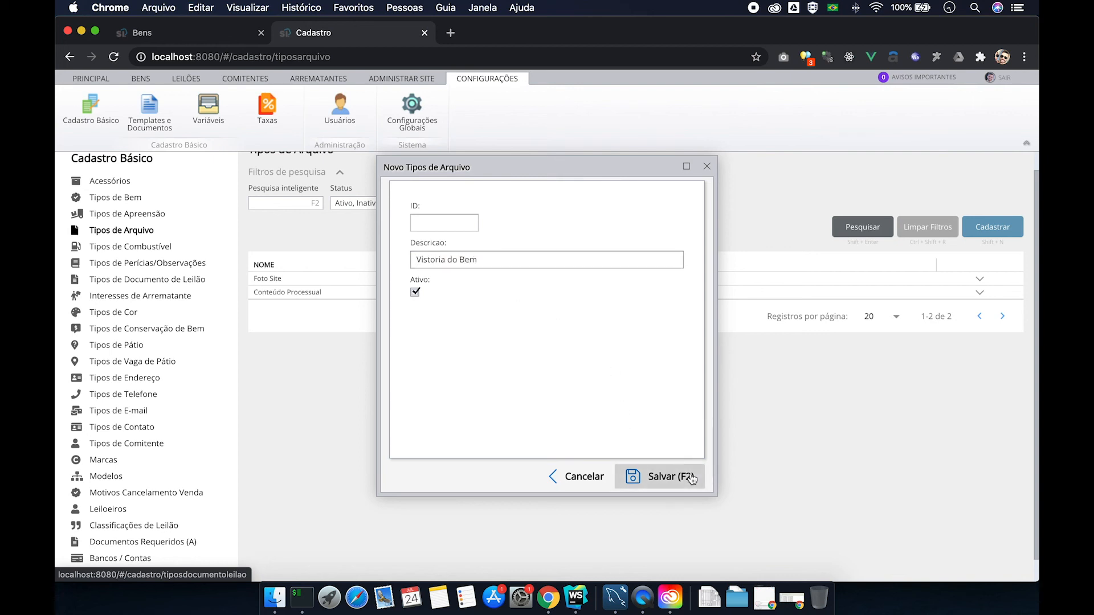
click(704, 167)
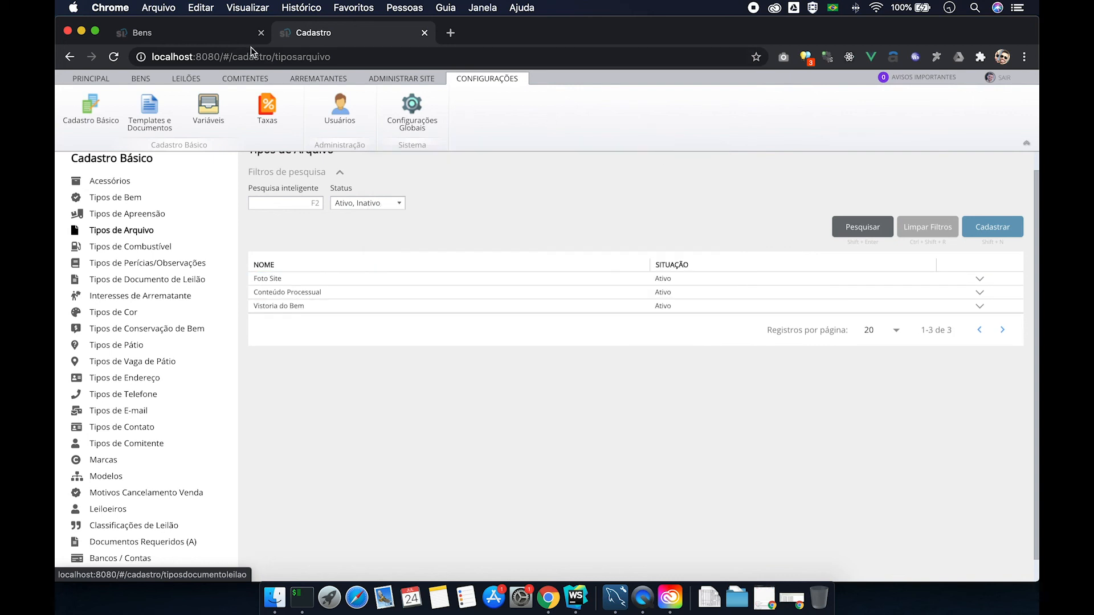
Step: Start a file upload for the vehicle with Foto Site as the default file type
click(165, 28)
click(261, 325)
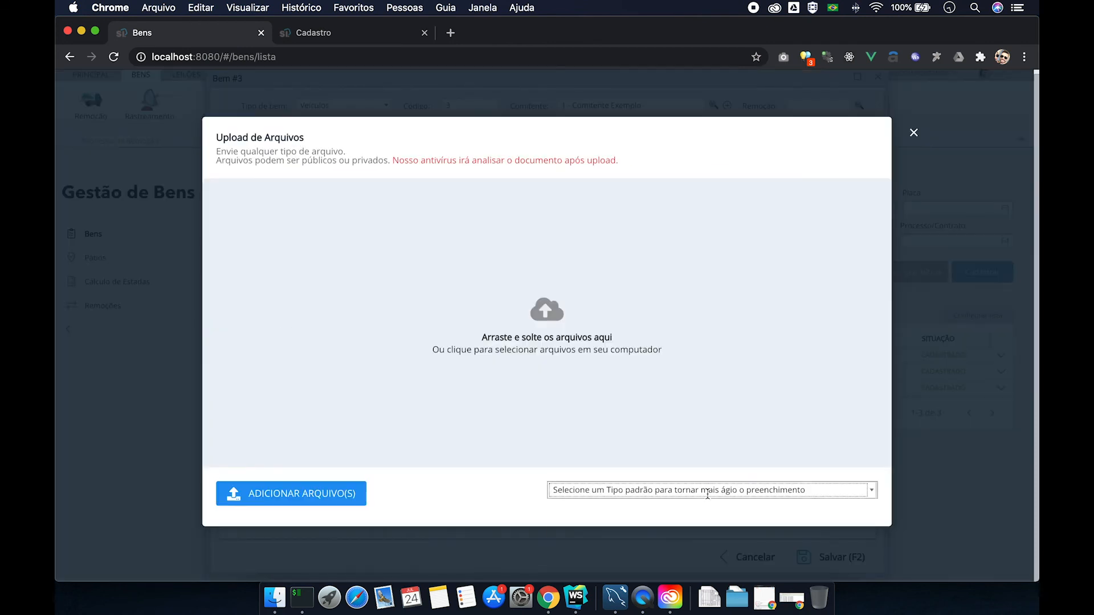
click(706, 490)
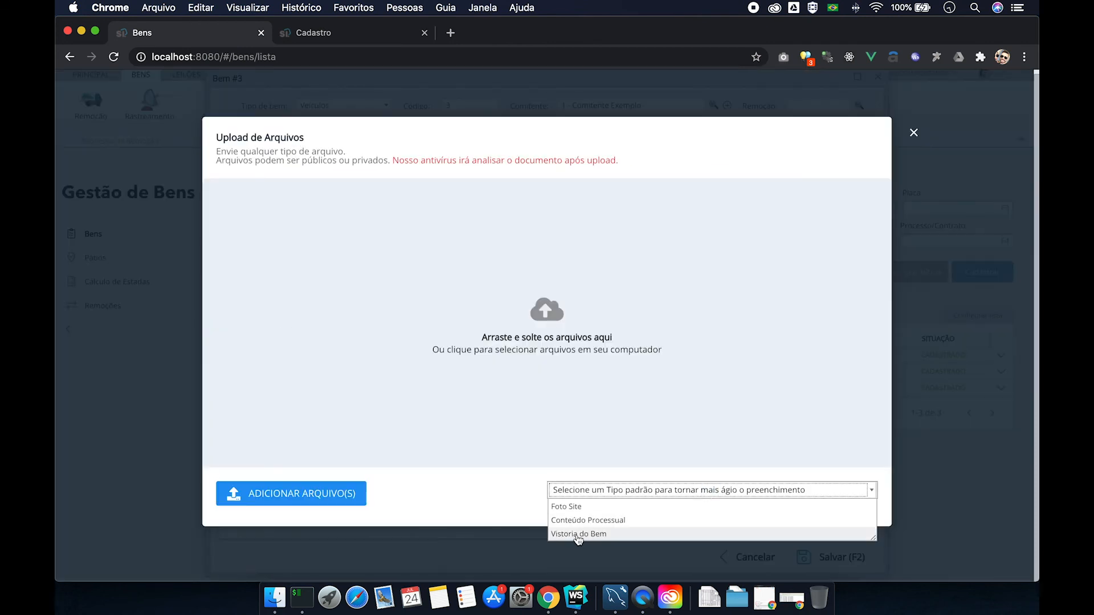
click(576, 507)
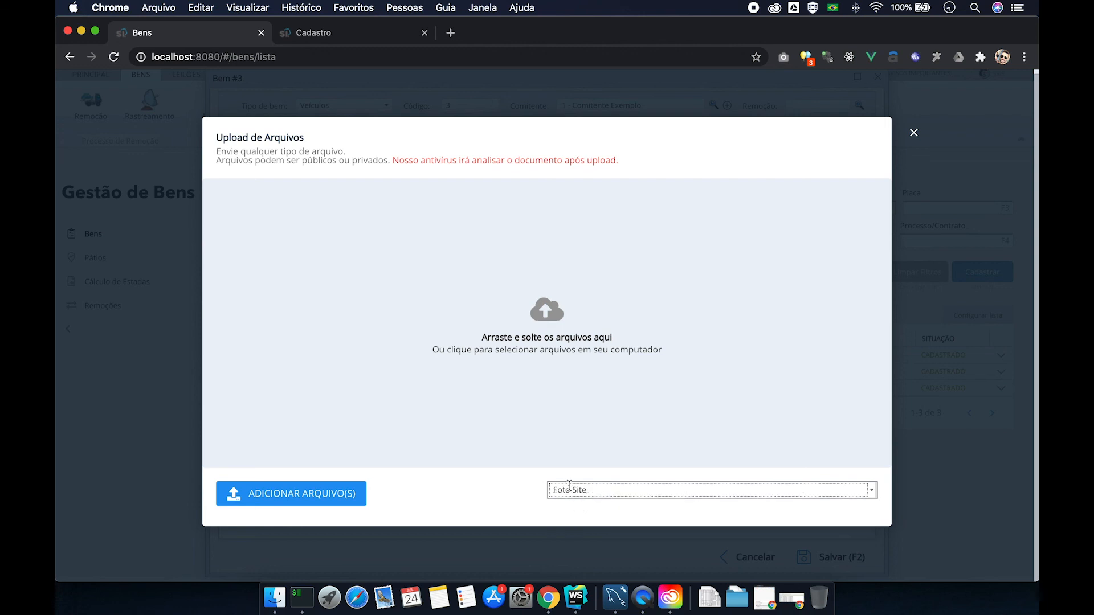
click(595, 490)
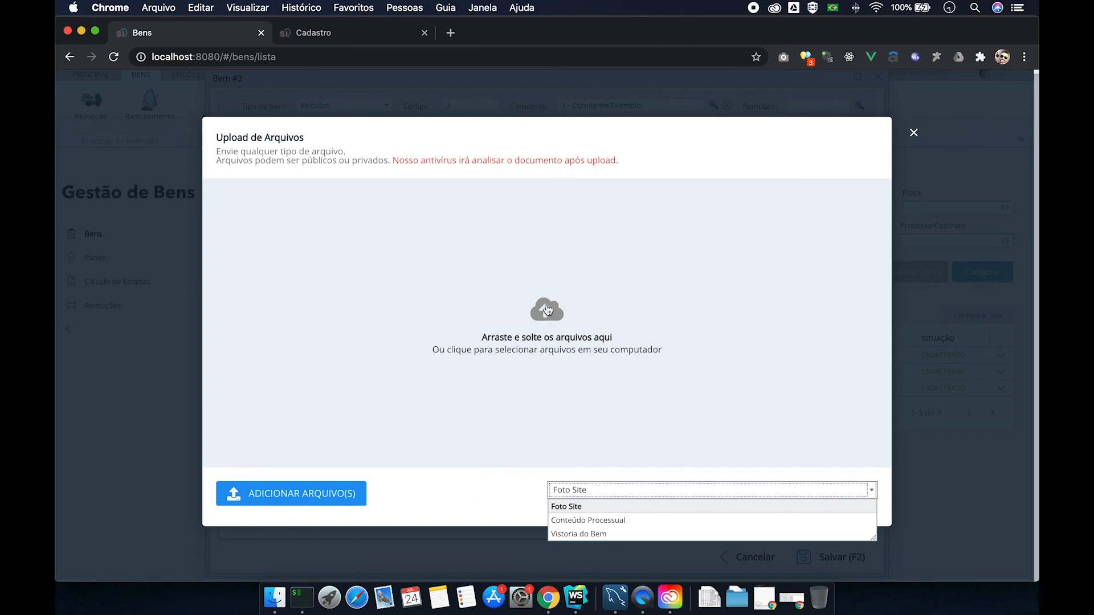
Step: Add carro1.jpg and carro2.jpg from Downloads to the upload list
click(547, 310)
click(547, 310)
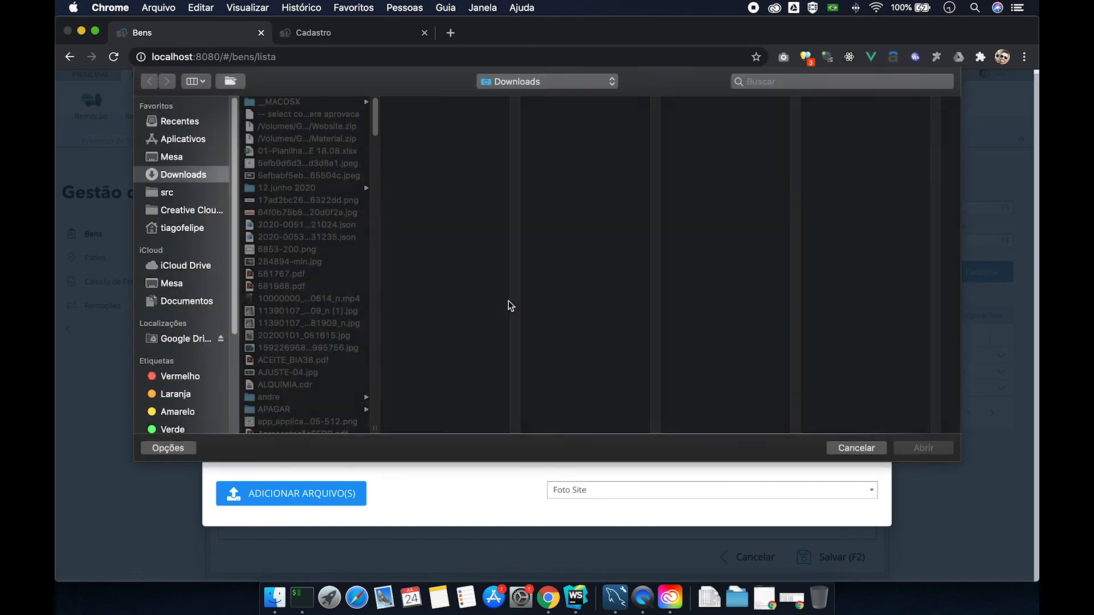
click(312, 202)
text(car)
scroll(312, 356, down, 4)
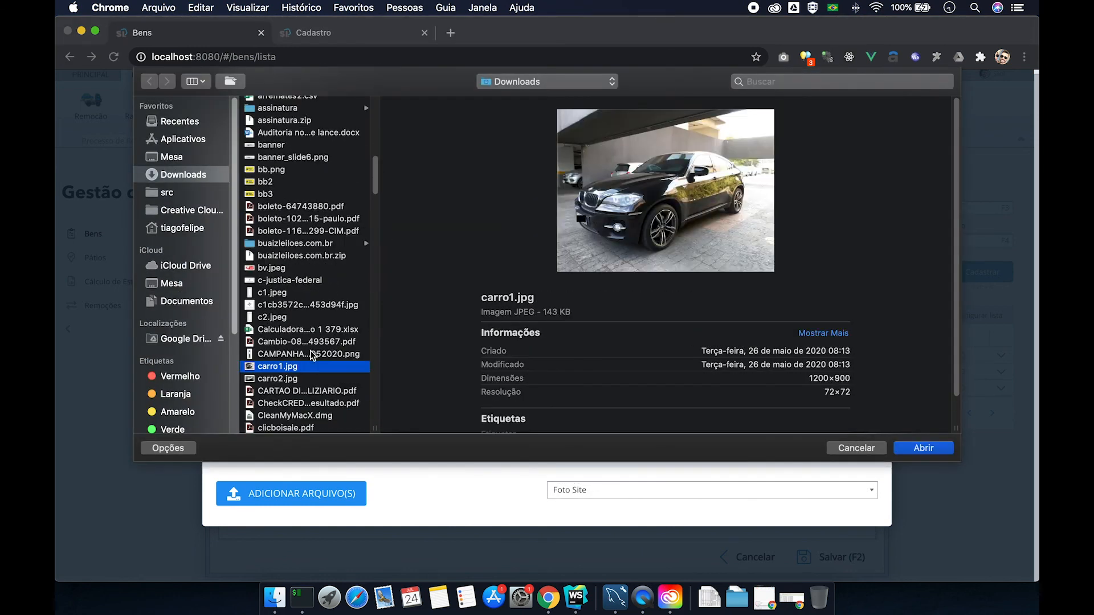
shift+click(292, 317)
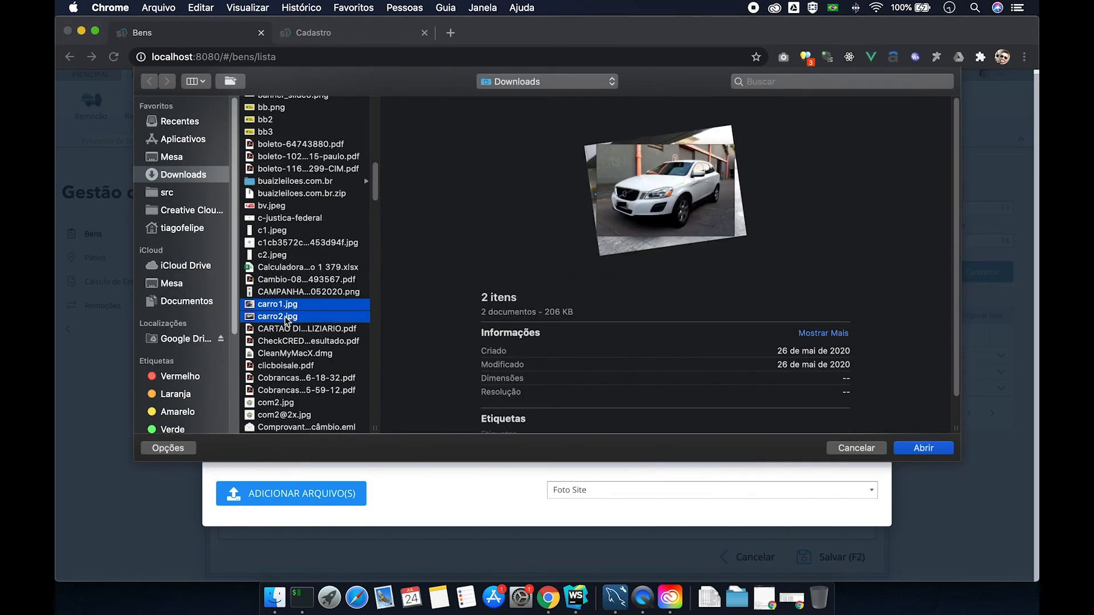
scroll(302, 316, down, 4)
click(938, 449)
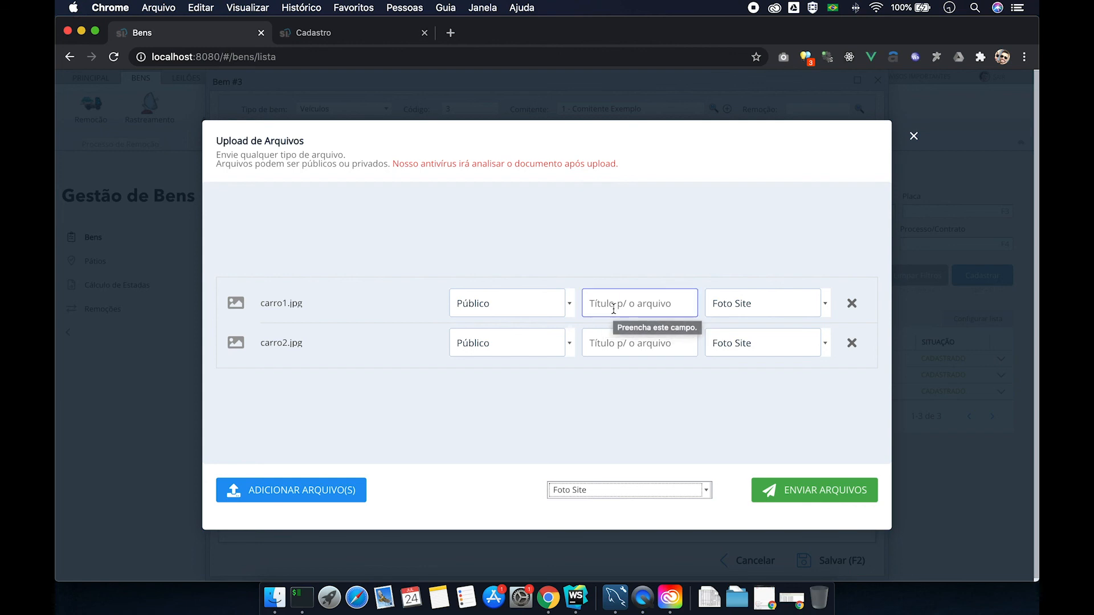
Step: Review the visibility and type options, upload both photos as Público Foto Site files, and mark both for the site
click(495, 305)
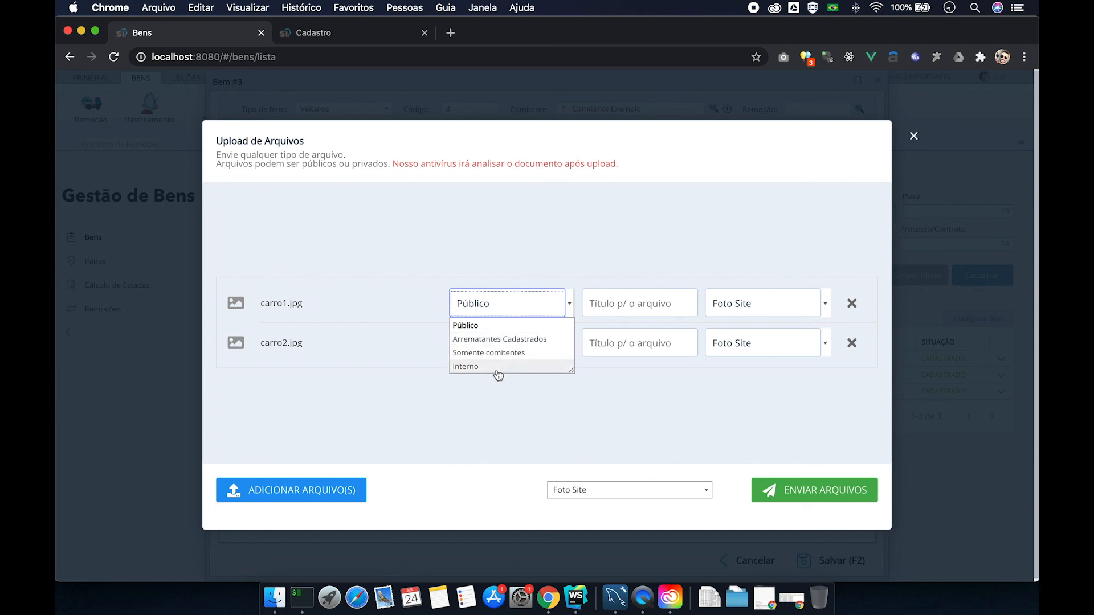
click(459, 417)
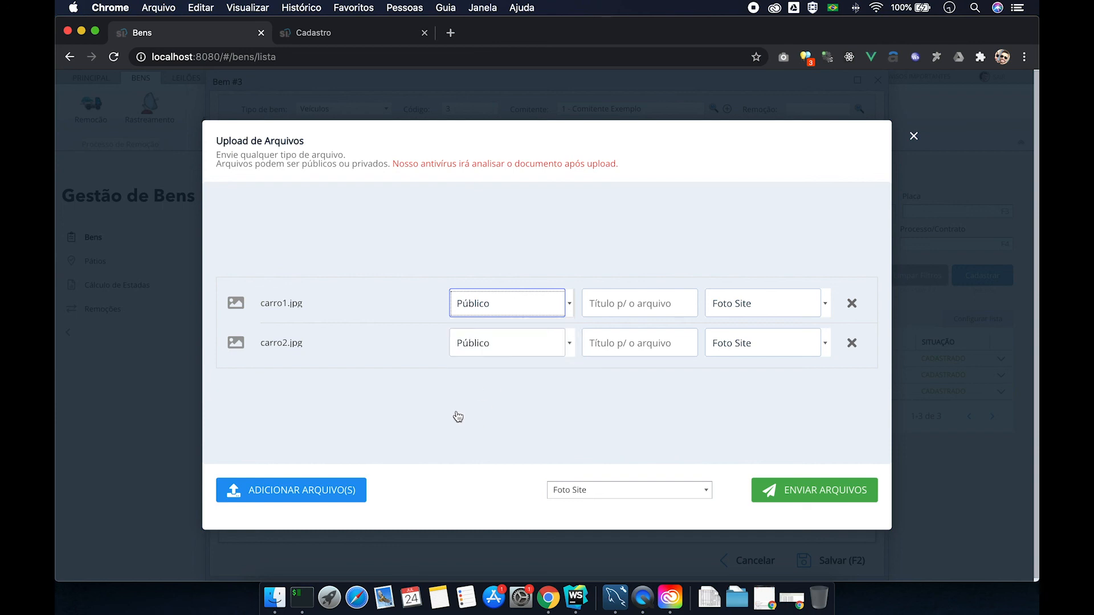
click(619, 492)
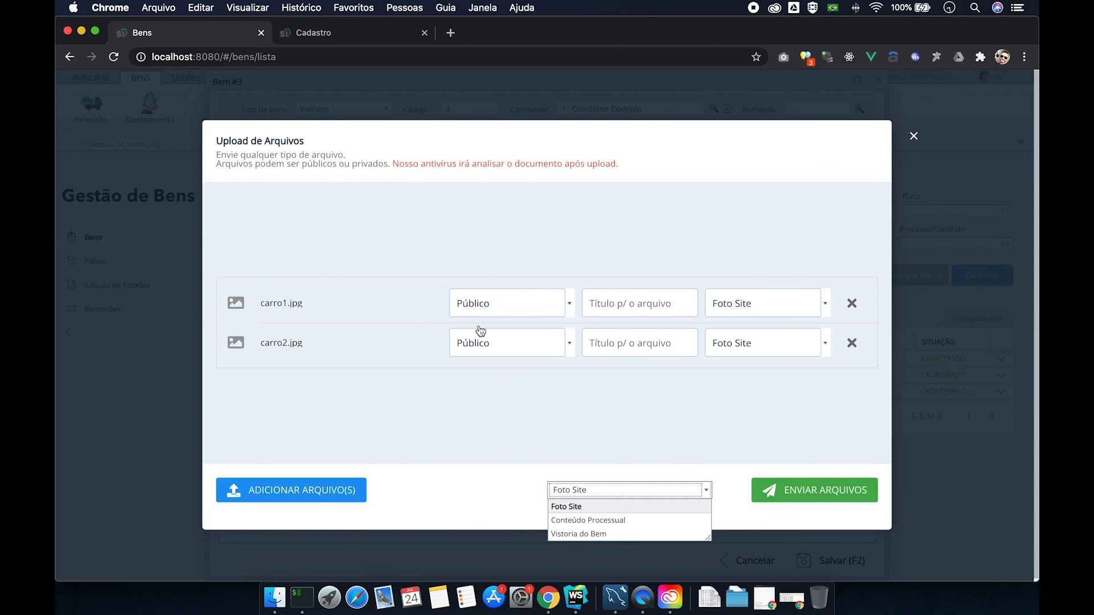
click(515, 411)
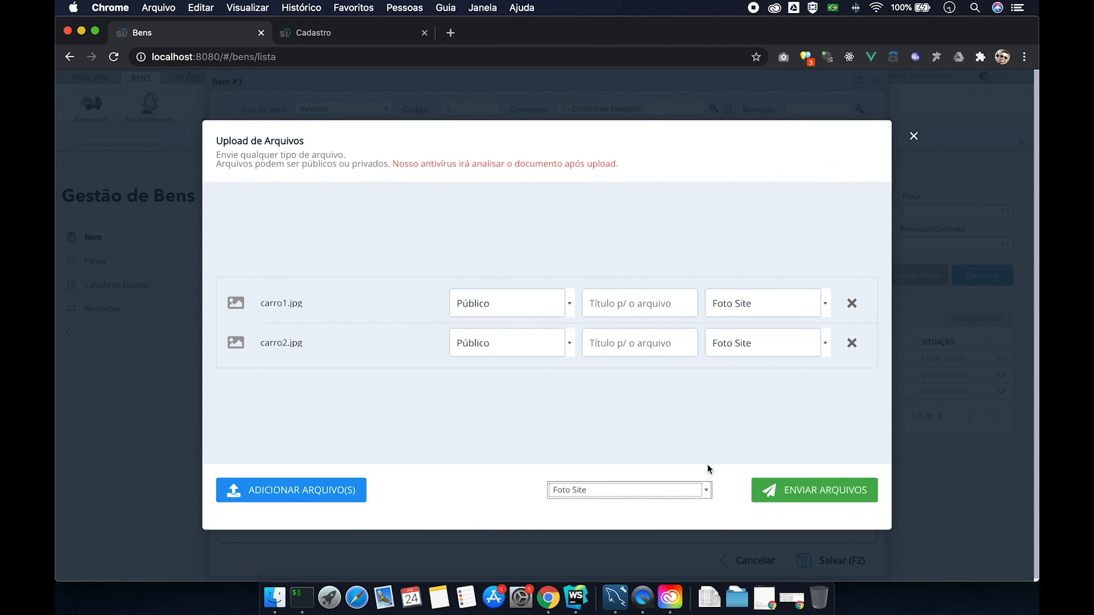
click(827, 492)
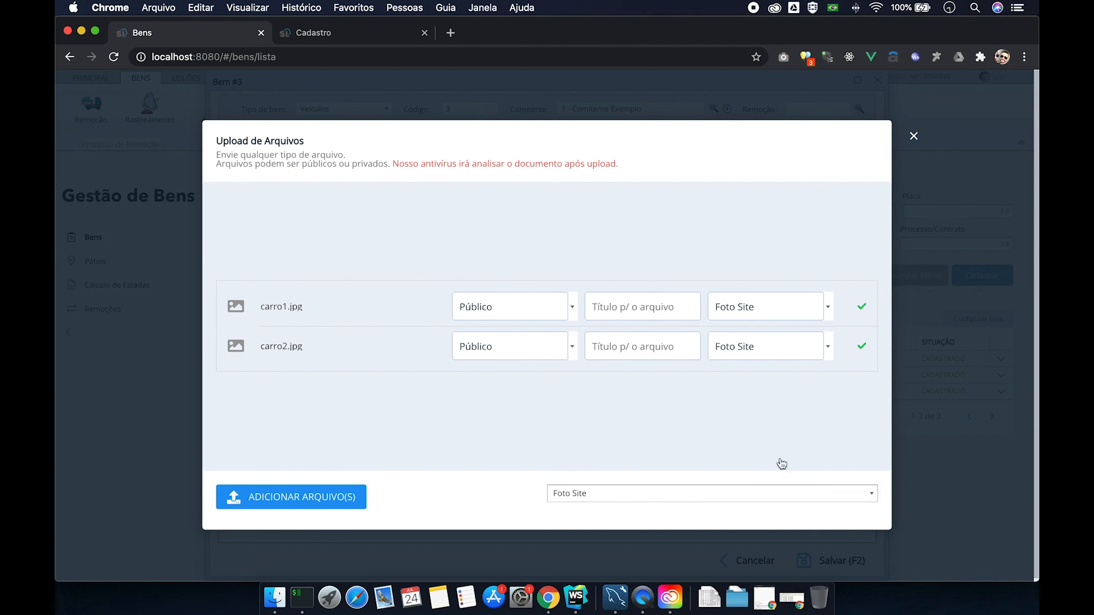
click(914, 136)
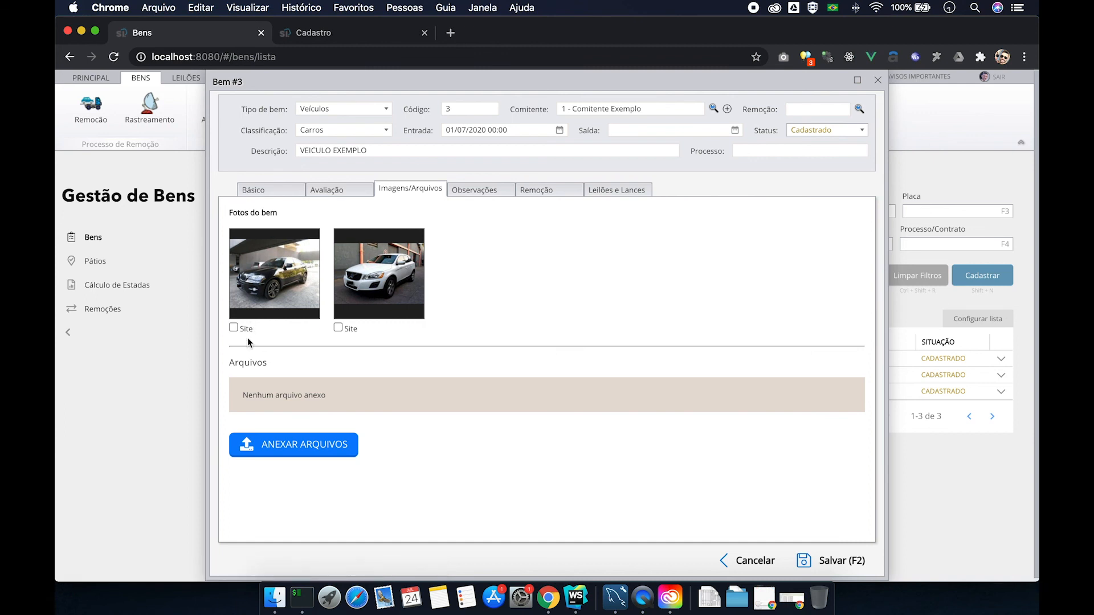
click(339, 328)
Step: Start another upload with default type Conteúdo Processual and add 581767.pdf from Downloads
click(268, 443)
click(615, 495)
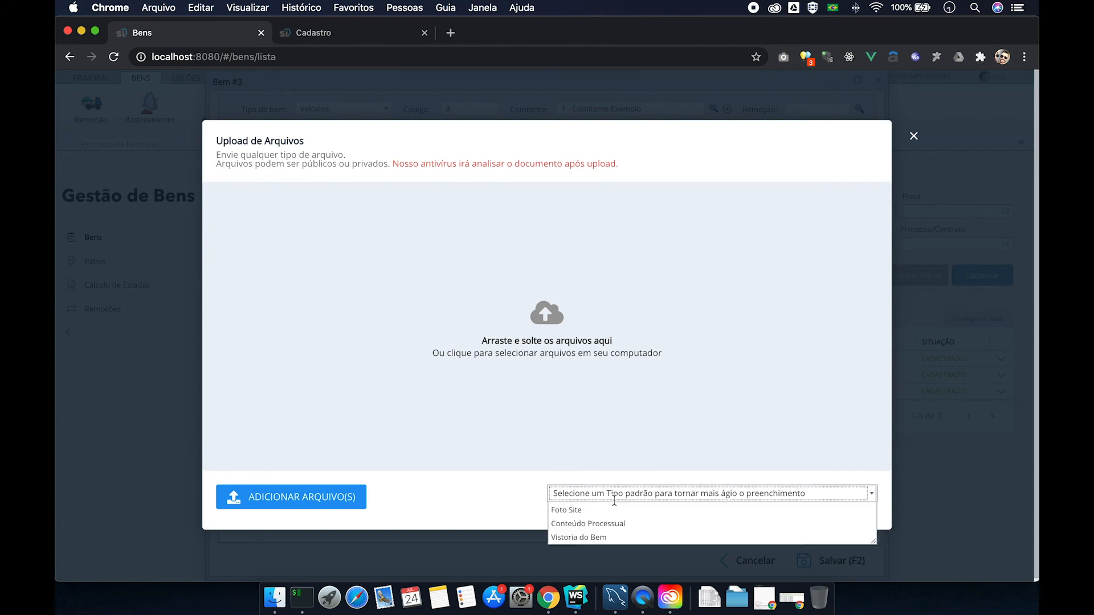
click(590, 523)
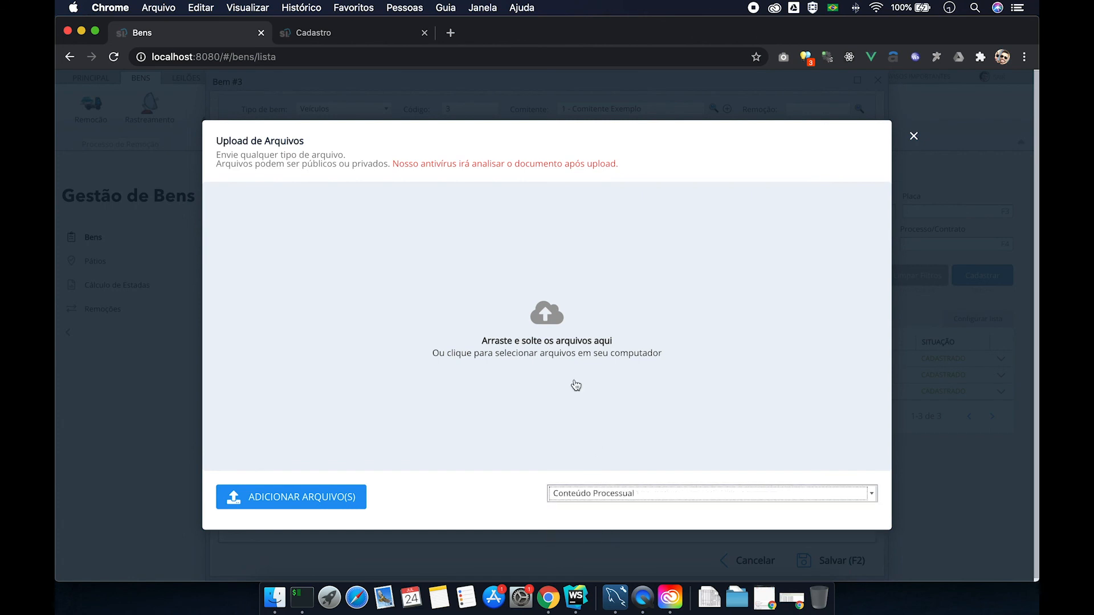
click(550, 319)
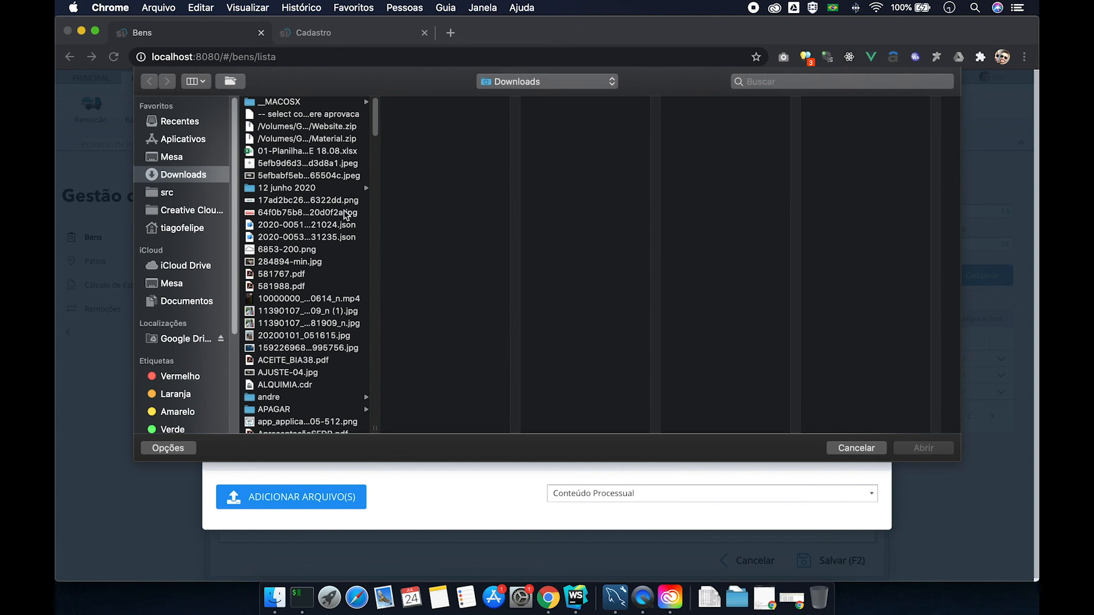
click(290, 214)
click(281, 276)
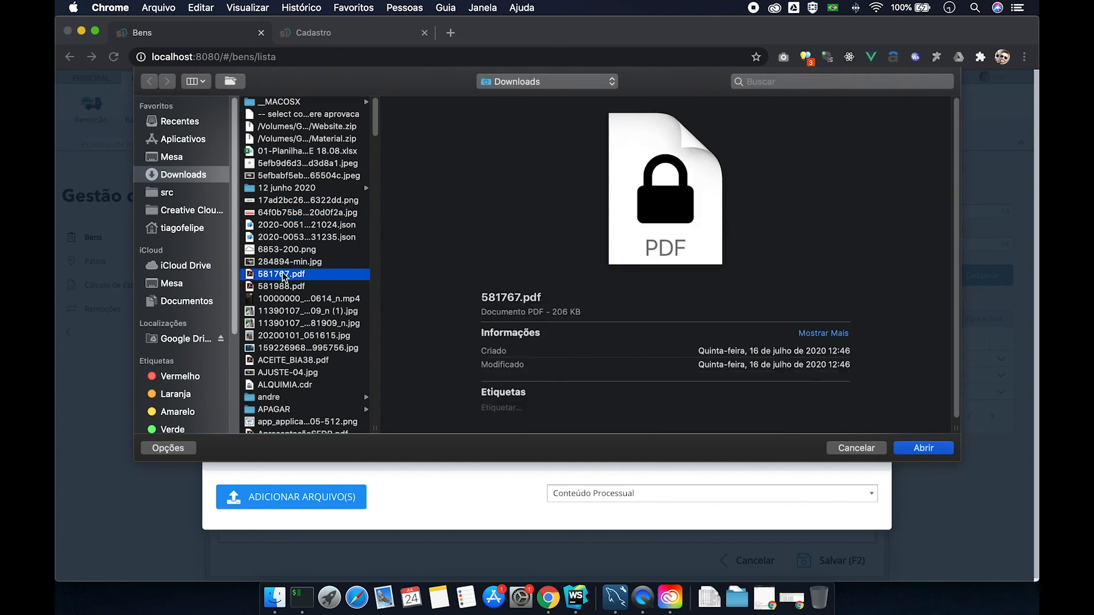
double_click(285, 277)
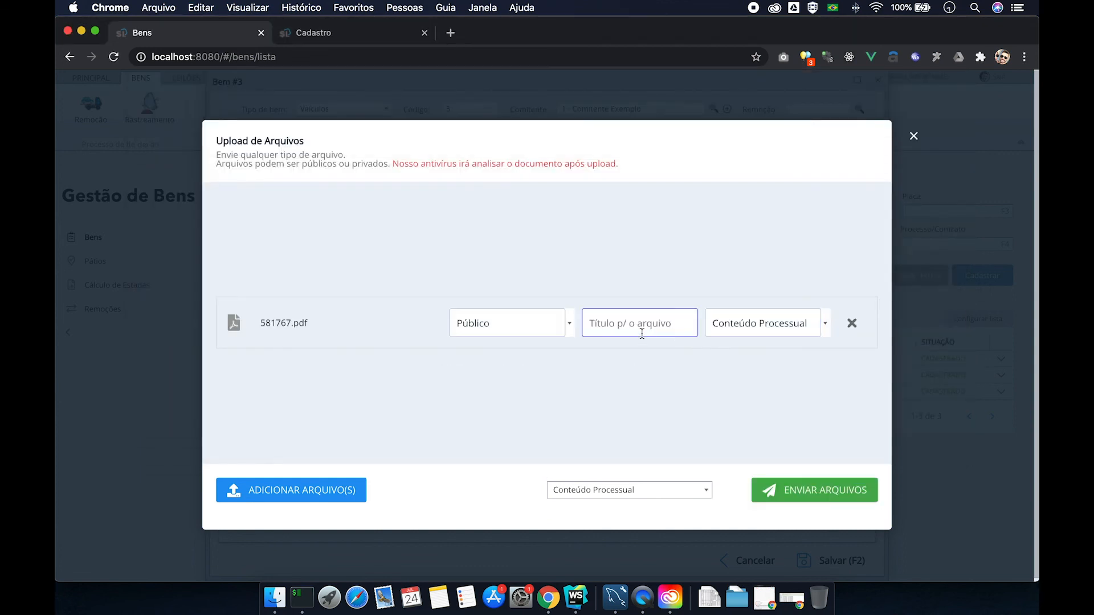
Step: Set the PDF's visibility to Interno, title it Processo do Bem Exemplo, upload it and close the upload window
click(518, 322)
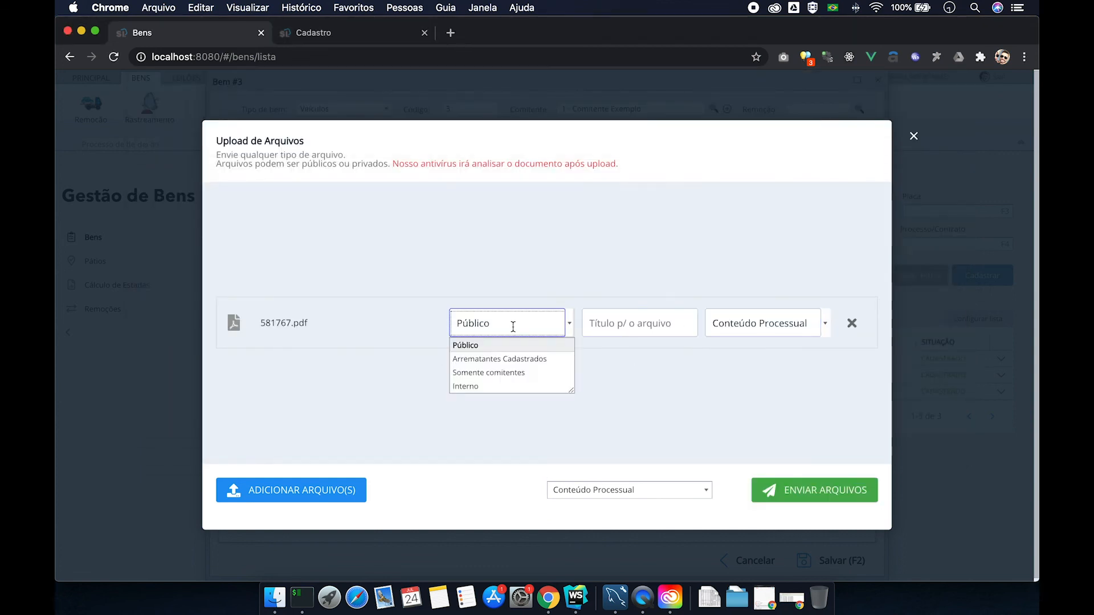
click(479, 387)
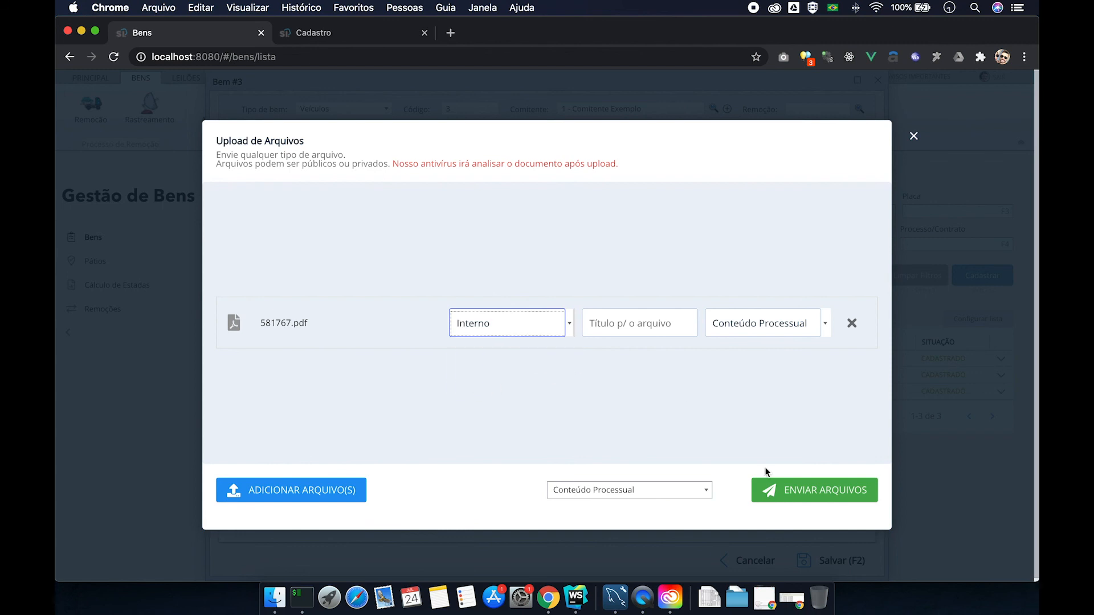
click(641, 329)
text(Conte;y)
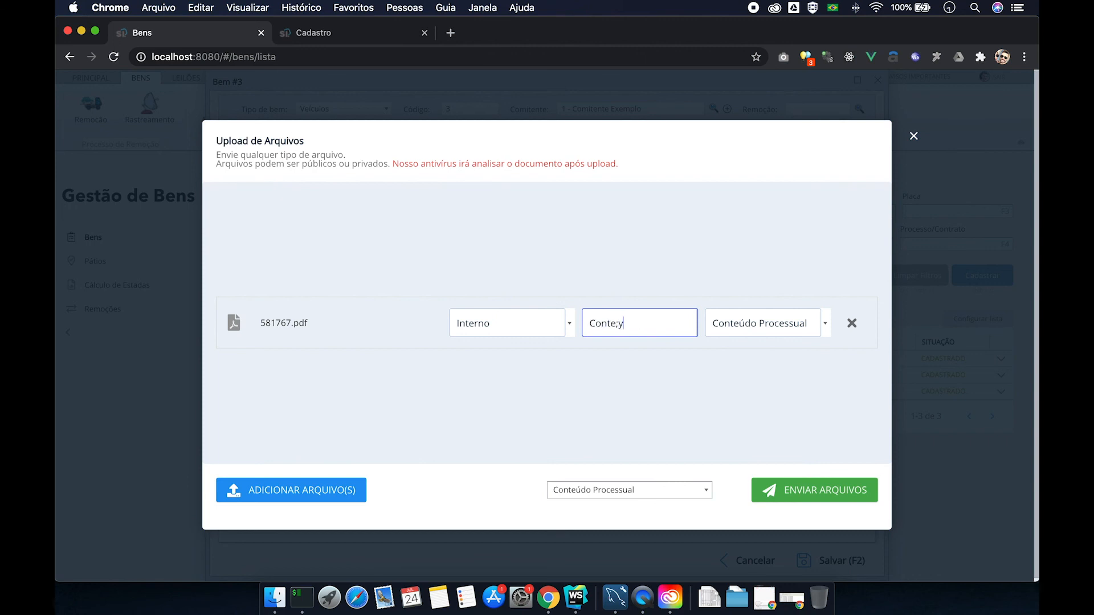
key(BackSpace)
key(BackSpace)
key(BackSpace)
text(Pro)
text(cesso do Bem Exemplo)
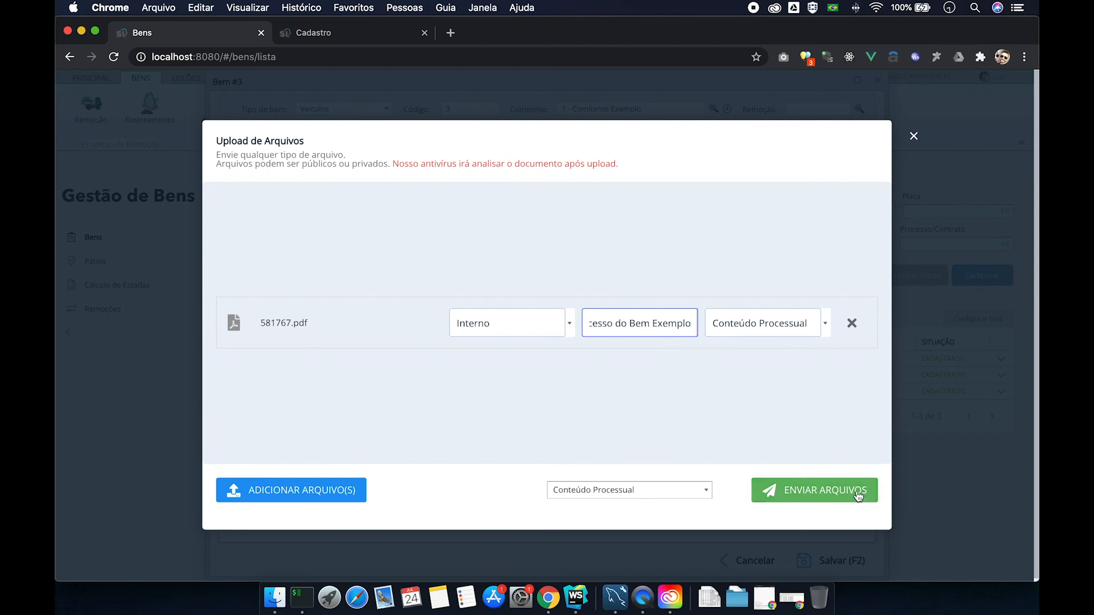
click(858, 496)
click(515, 316)
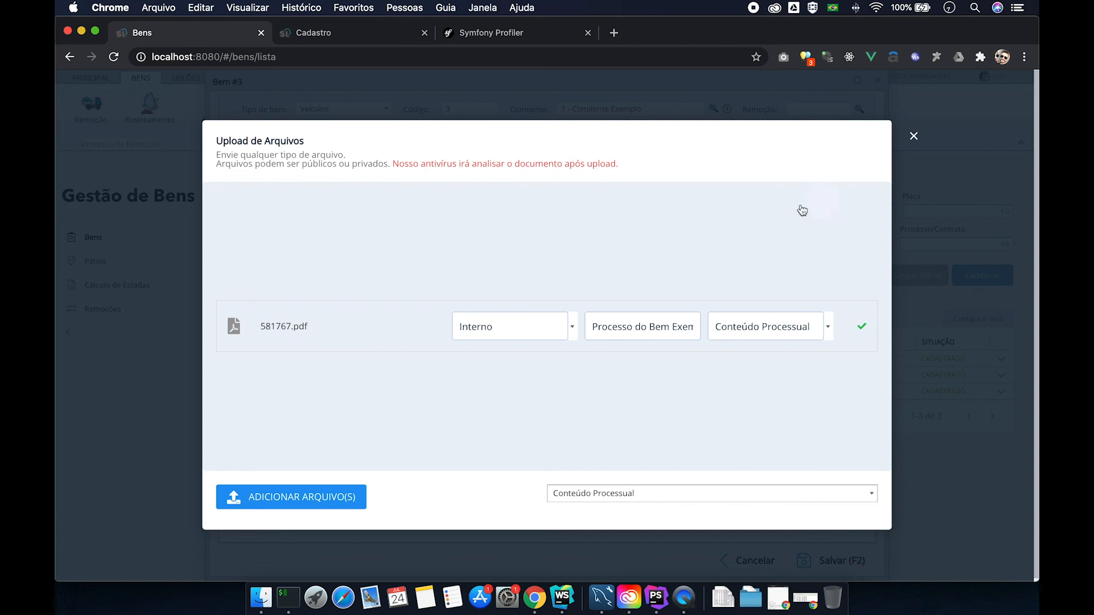
click(914, 136)
Step: Save the vehicle record and reopen it to its photos and attached files
mouse_move(305, 431)
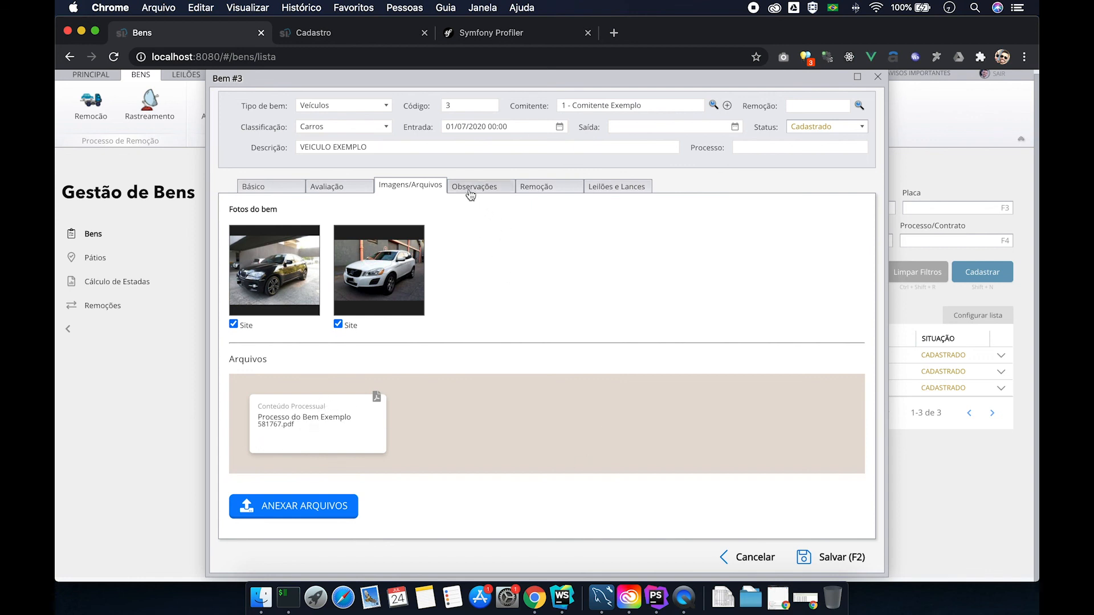
click(842, 563)
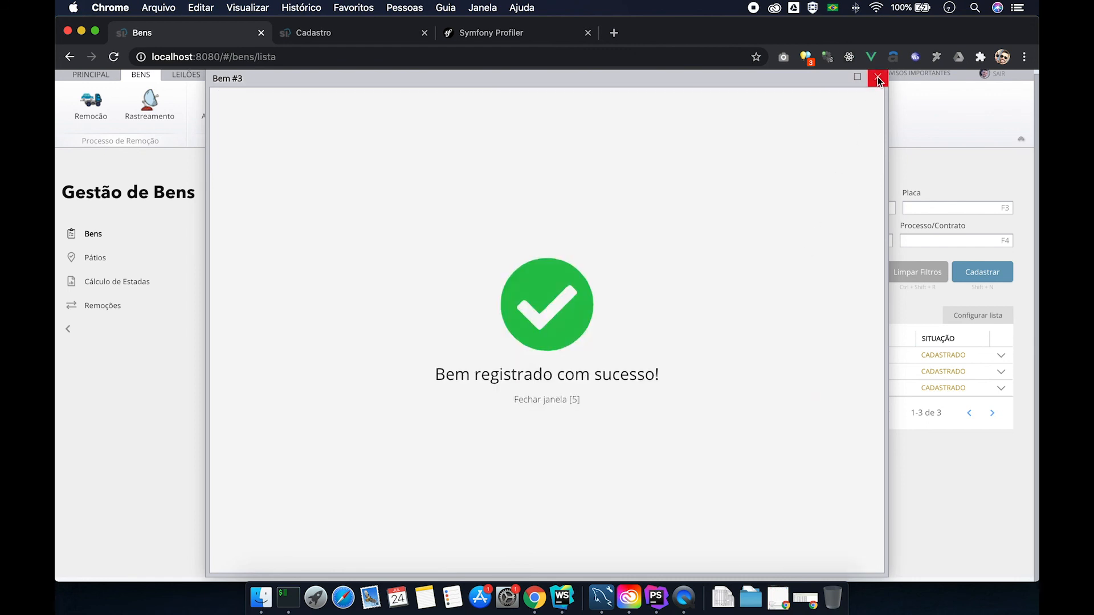
click(542, 401)
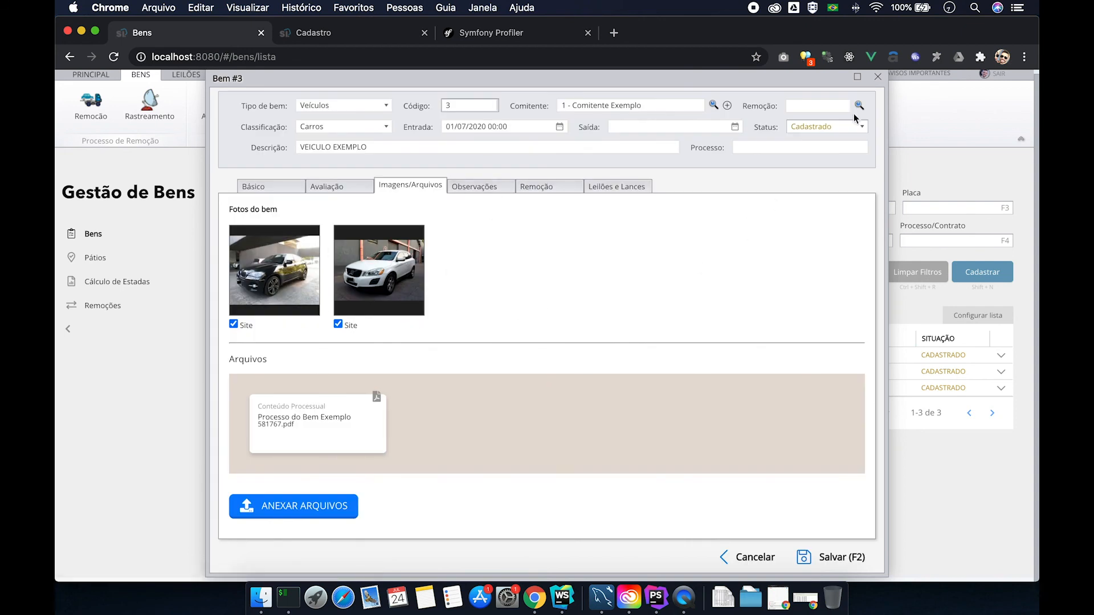
mouse_move(360, 313)
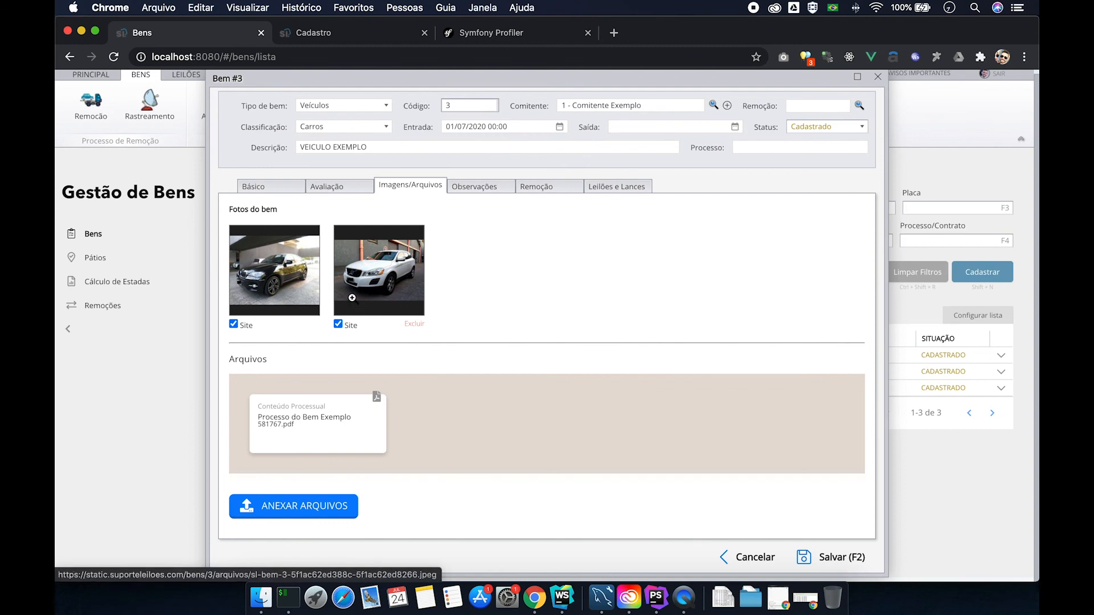